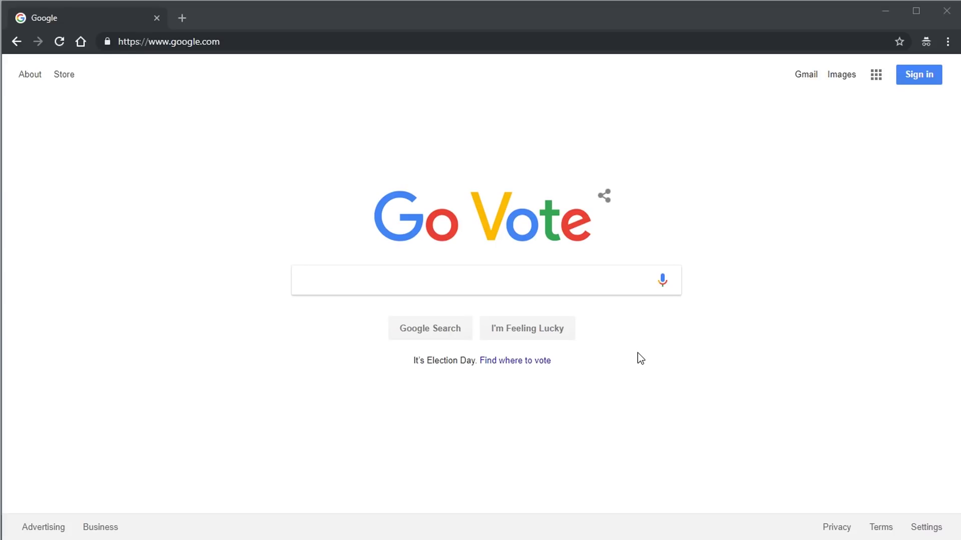
Step: Search Google for "deploy office 2019 sccm sysadmin channel" and open the Sysadmin Channel's step-by-step guide
left_click(585, 280)
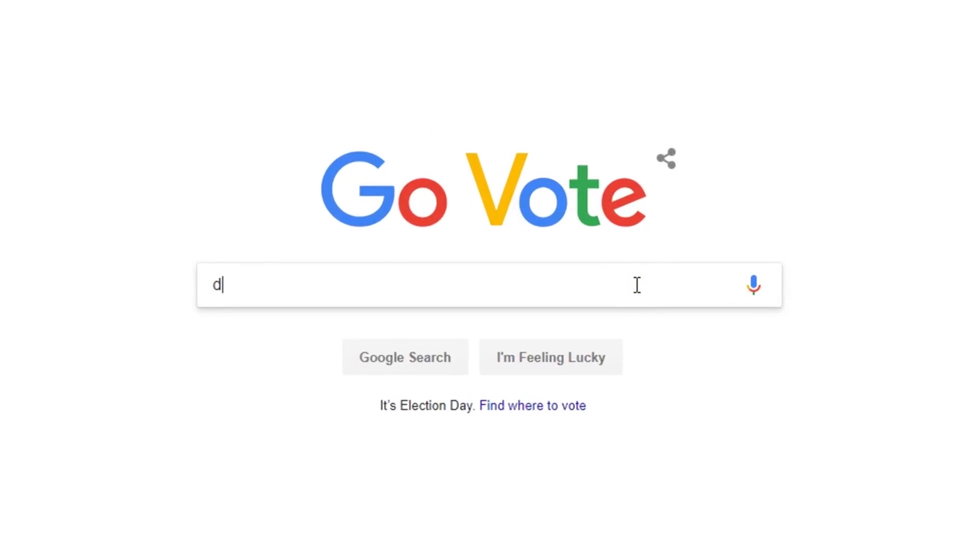
type("deploy office 2019")
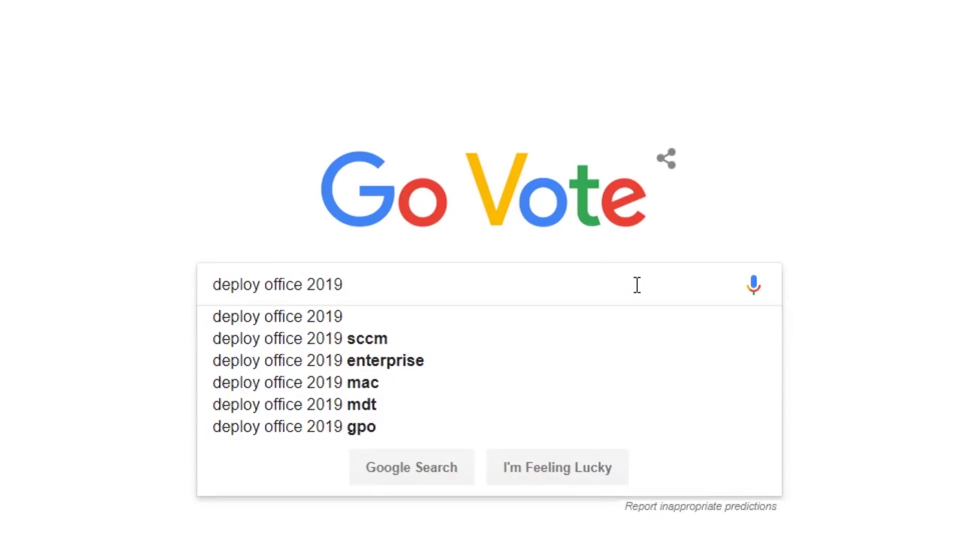
type(" sccm sysadmin channel")
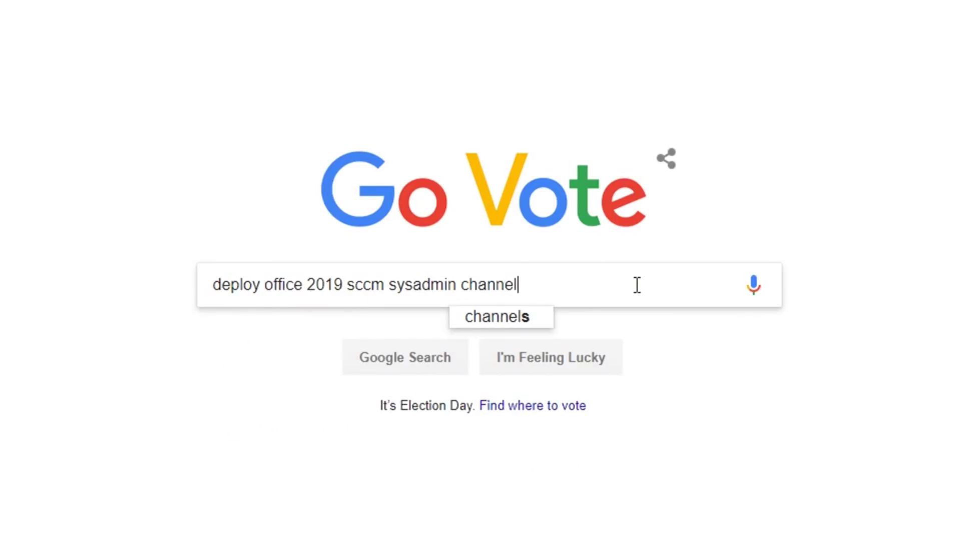
key("Return")
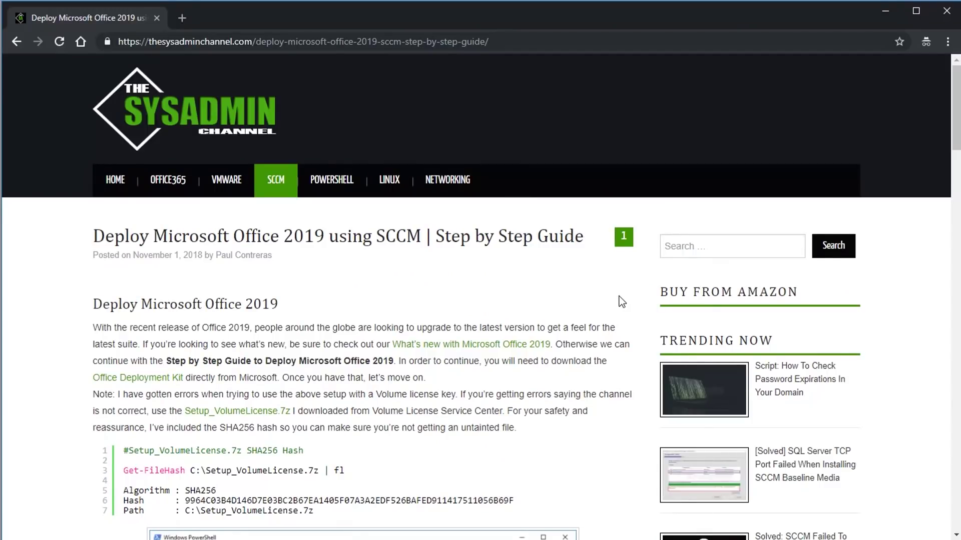
Step: Download the Setup_VolumeLicense.7z archive linked in the guide's note about volume license errors
scroll(622, 301, "down", 4)
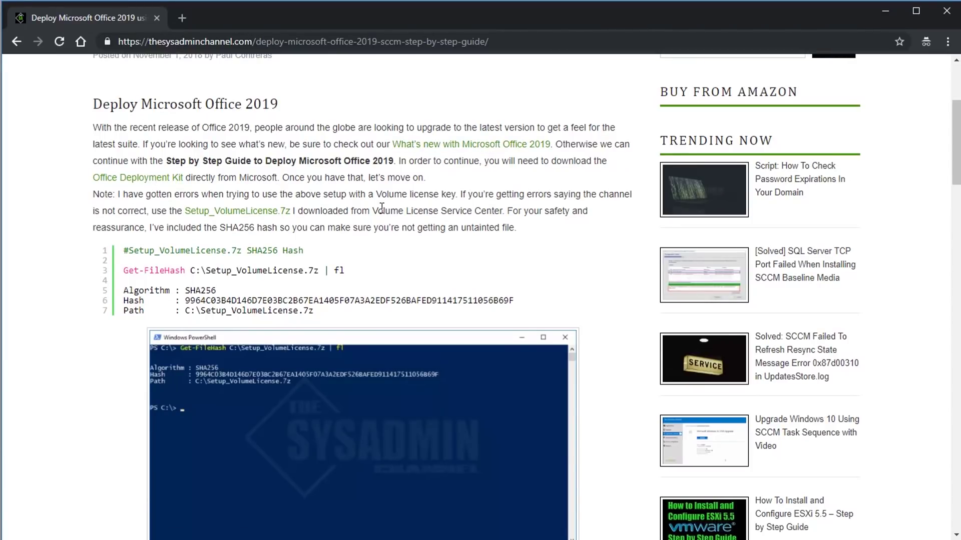
left_click(284, 216)
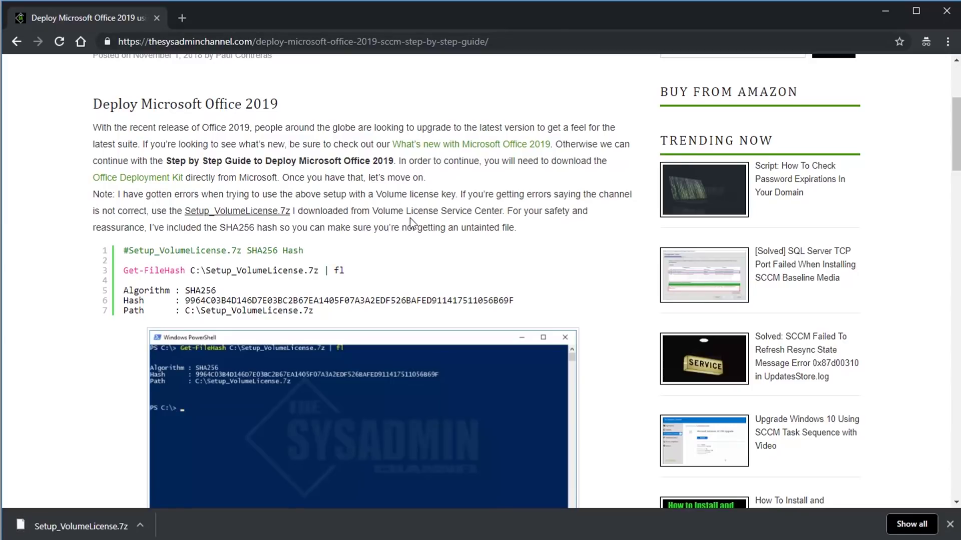
Step: Copy the whole sample code block from the guide's Office 2019 Config.XML Sample section, from the opening to the closing Configuration tag
scroll(531, 216, "down", 1)
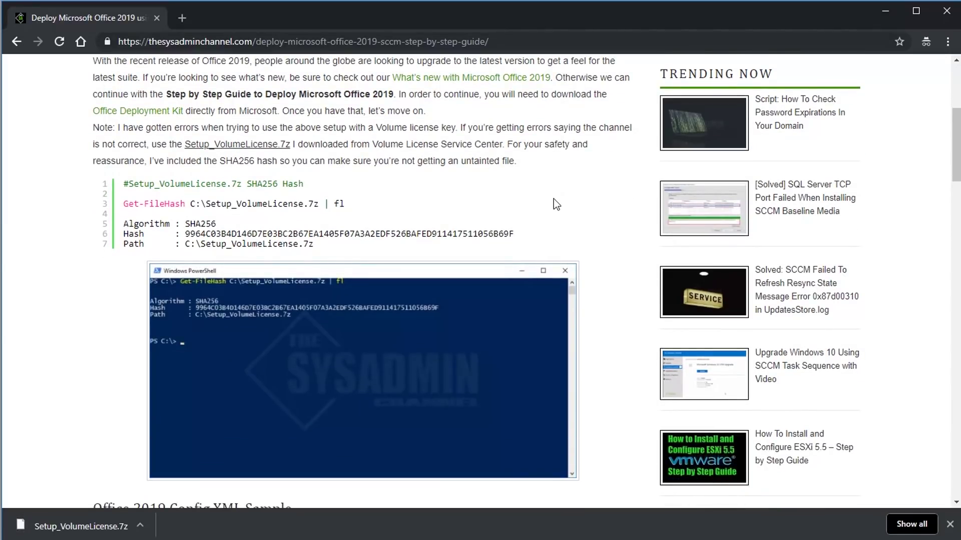
scroll(599, 186, "down", 3)
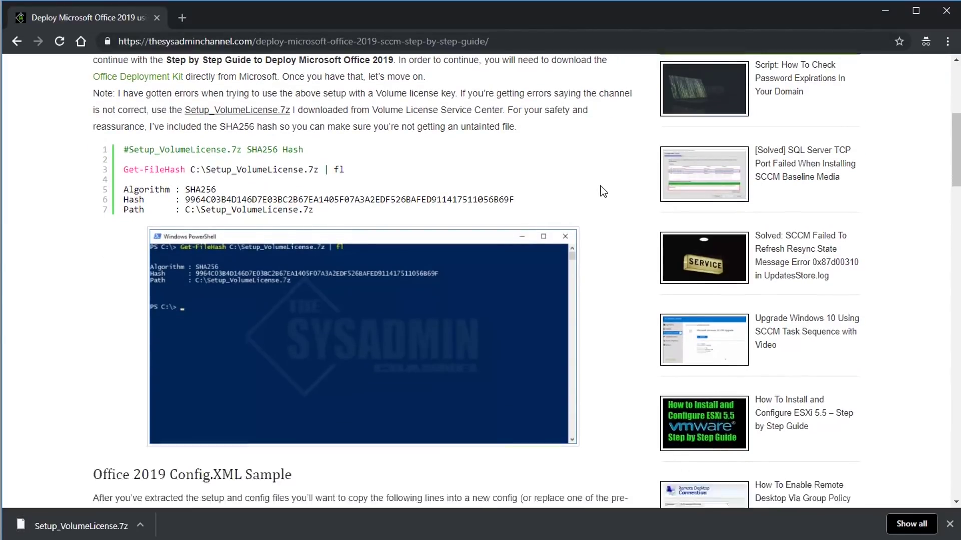
scroll(611, 209, "down", 4)
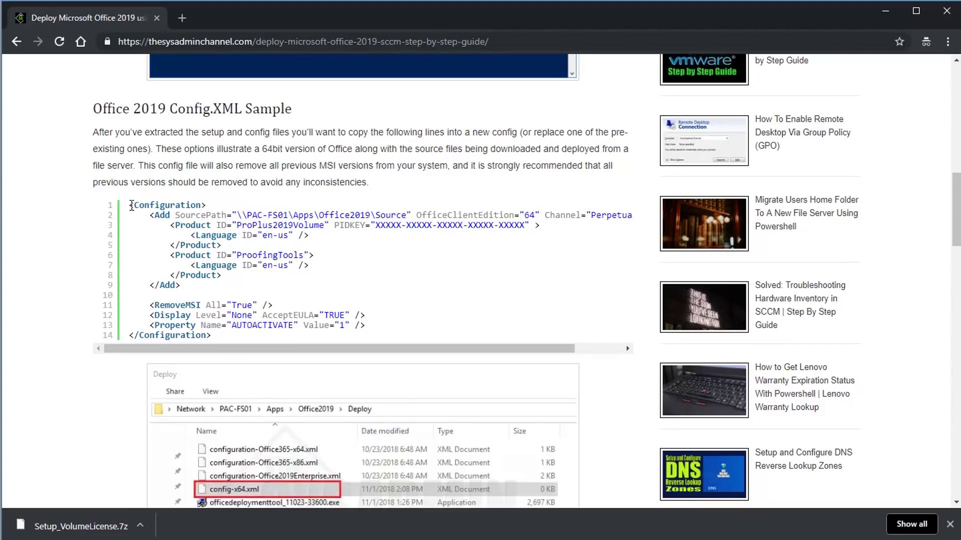
left_click_drag(131, 206, 225, 343)
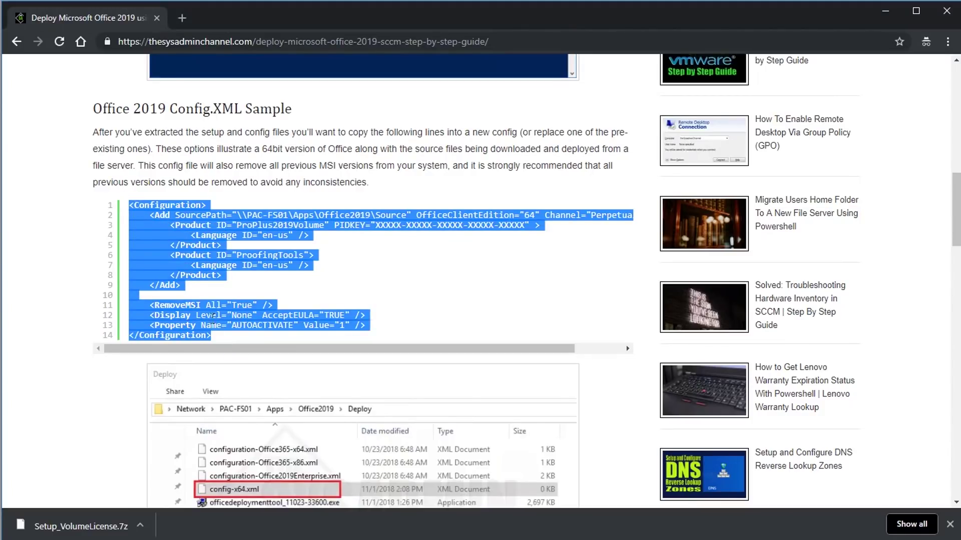
right_click(183, 244)
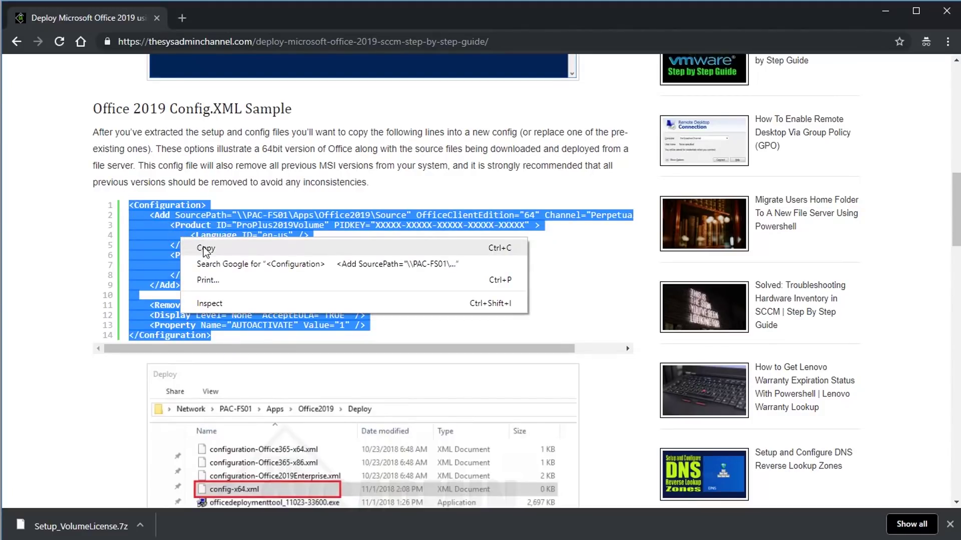
left_click(202, 247)
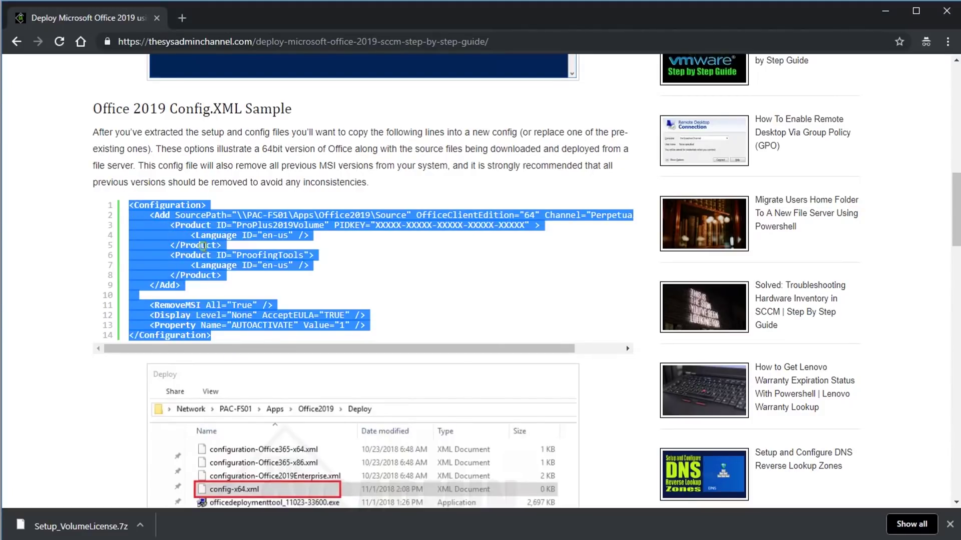
left_click(630, 278)
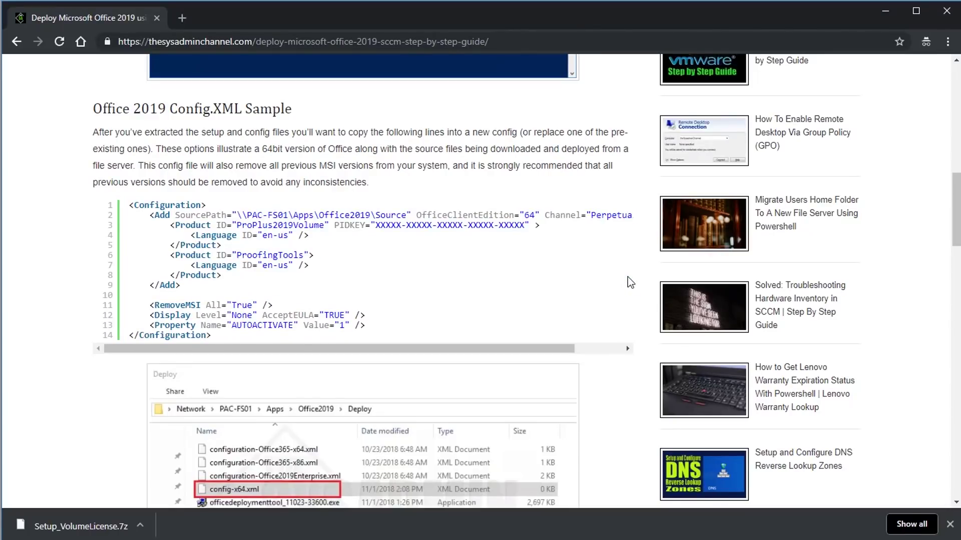
scroll(608, 294, "up", 1)
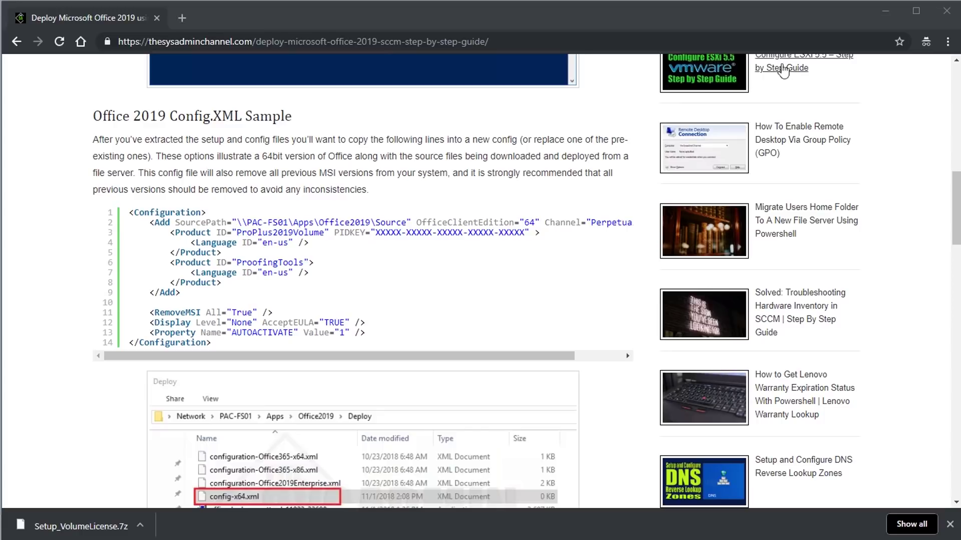
Step: Switch to File Explorer and create a new text document in the Office2019\Deploy folder, named config-x64.xml with the extension change accepted
left_click(884, 11)
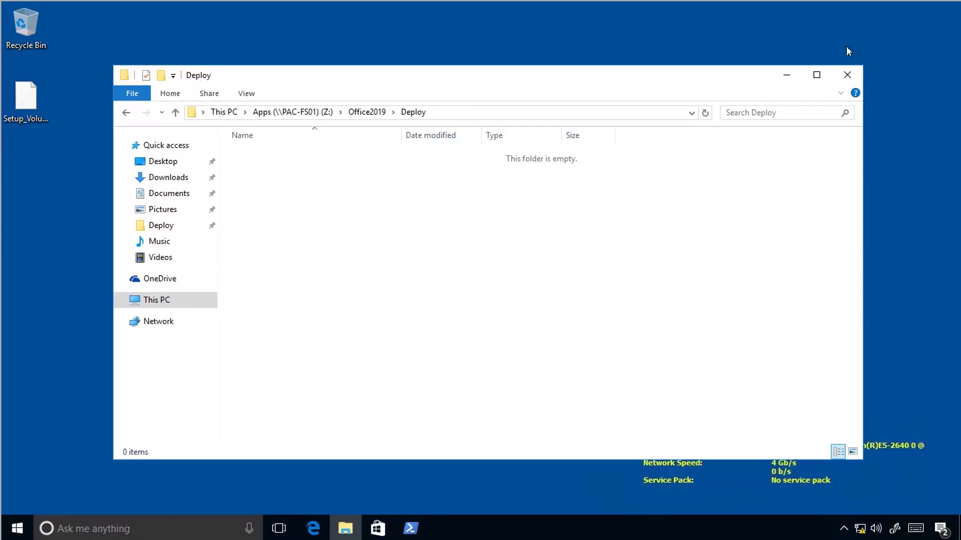
right_click(307, 236)
mouse_move(278, 364)
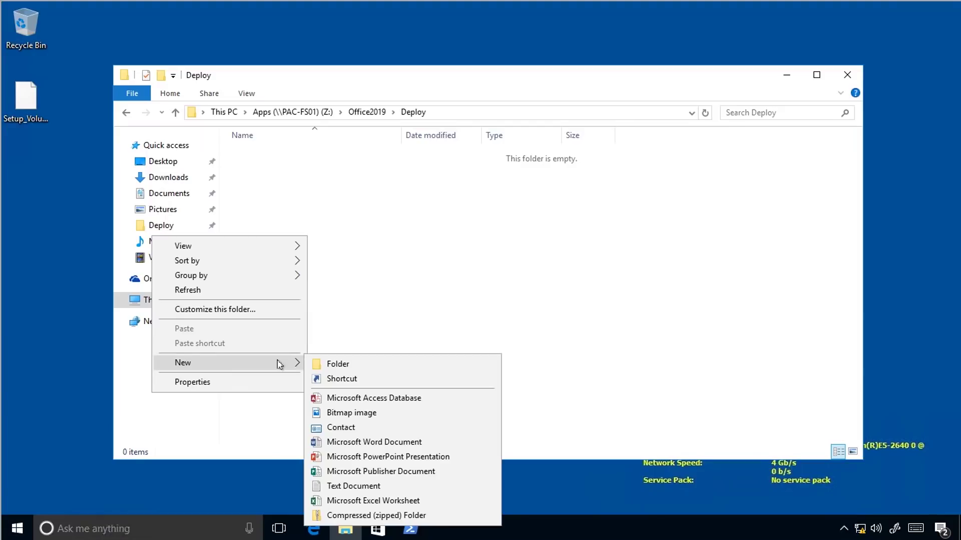
left_click(365, 485)
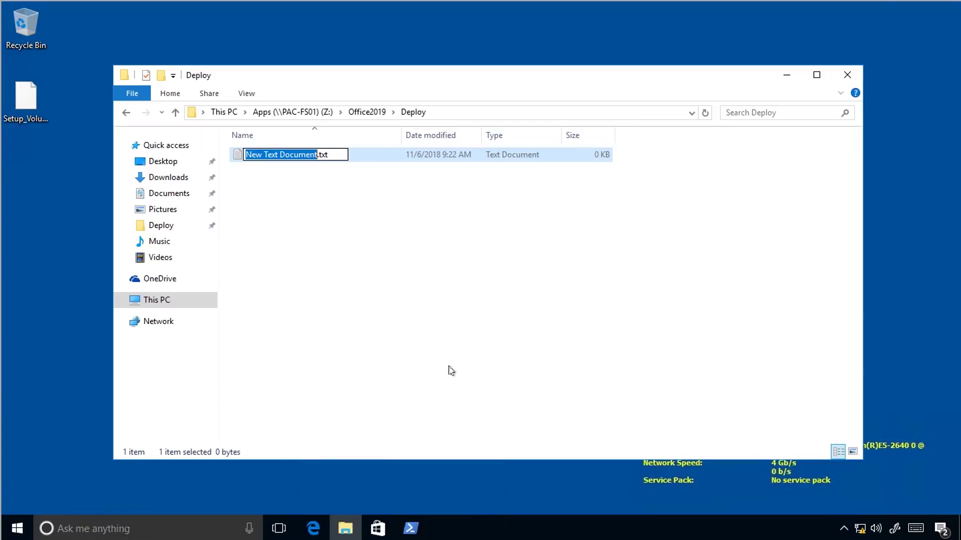
type("config-x64")
key("Delete")
key("Delete")
key("Delete")
key("Delete")
type(".xml")
key("Return")
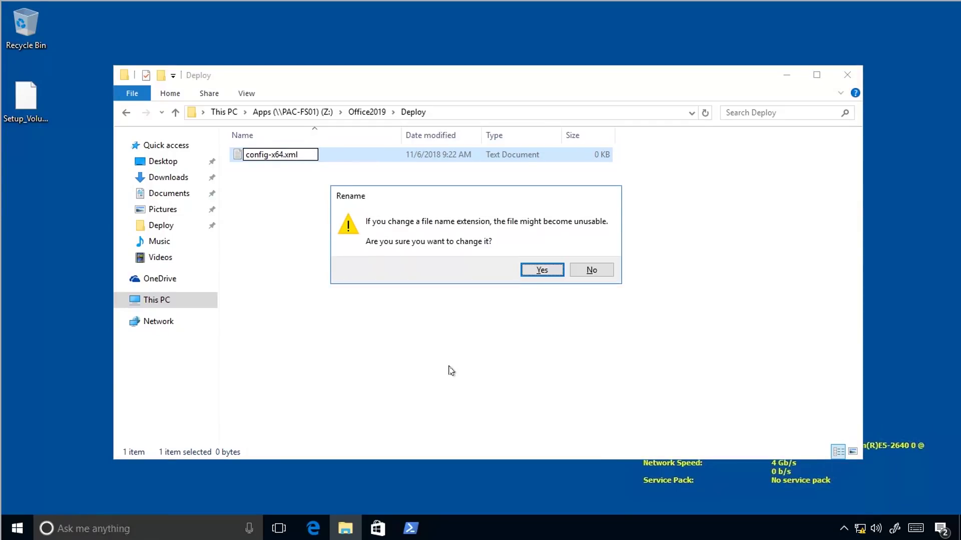
key("Return")
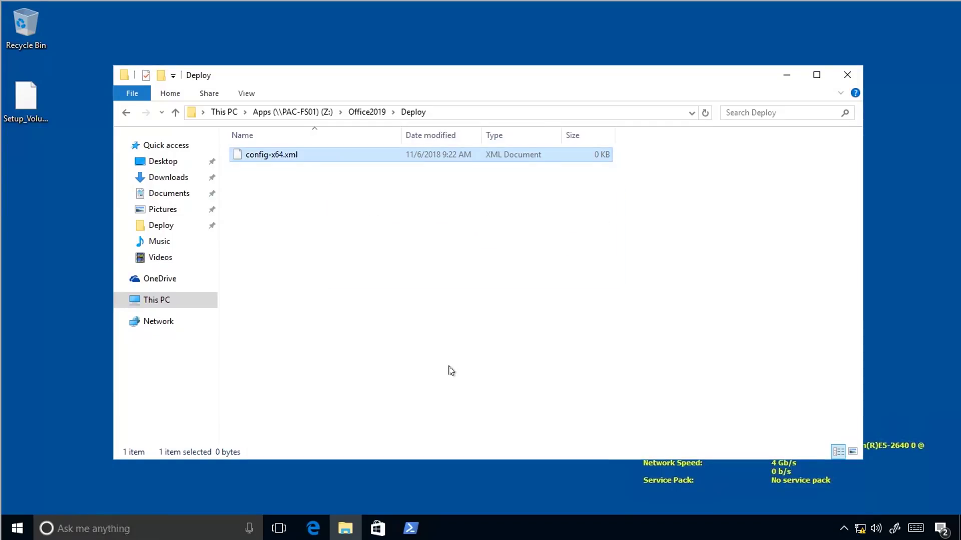
Step: Open config-x64.xml in Notepad++, paste the copied sample configuration into it, then save and close the file
right_click(286, 158)
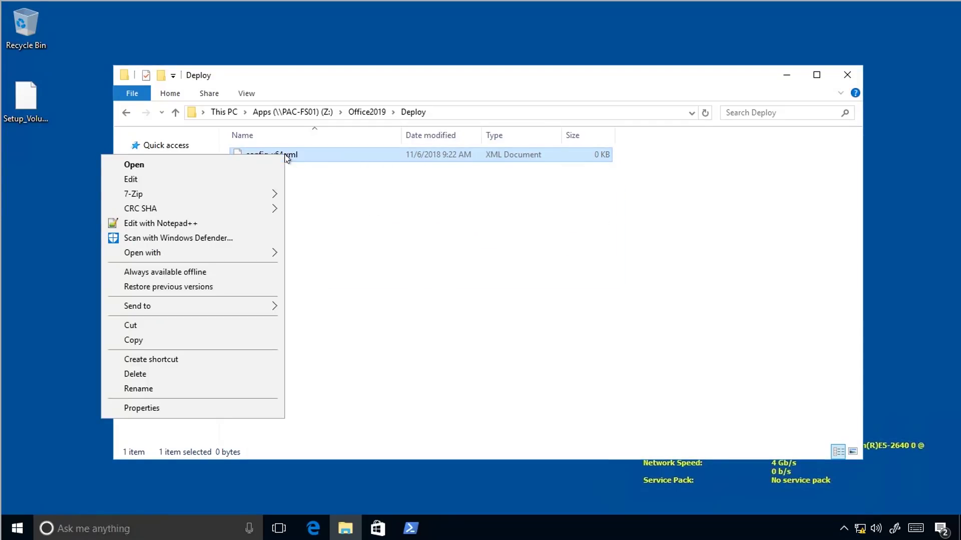
left_click(188, 227)
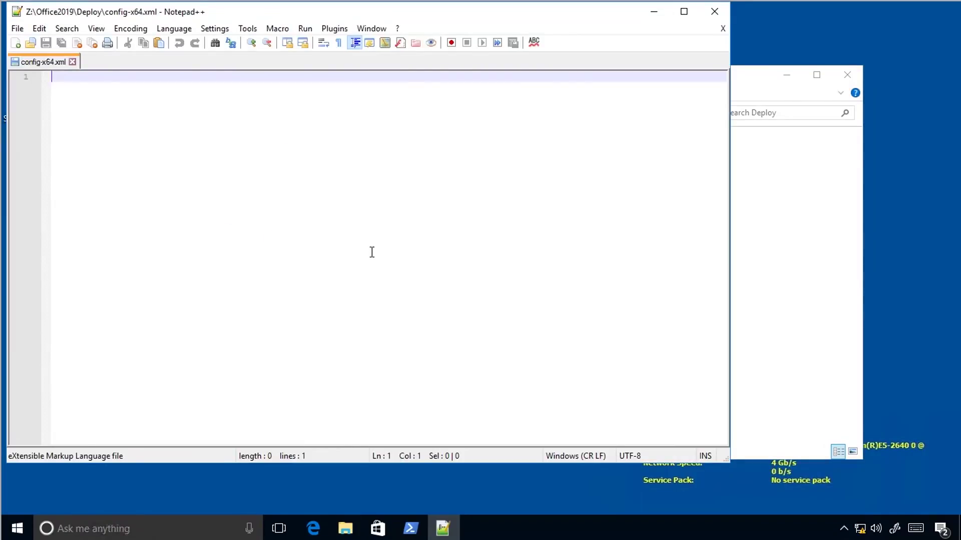
left_click_drag(428, 14, 556, 60)
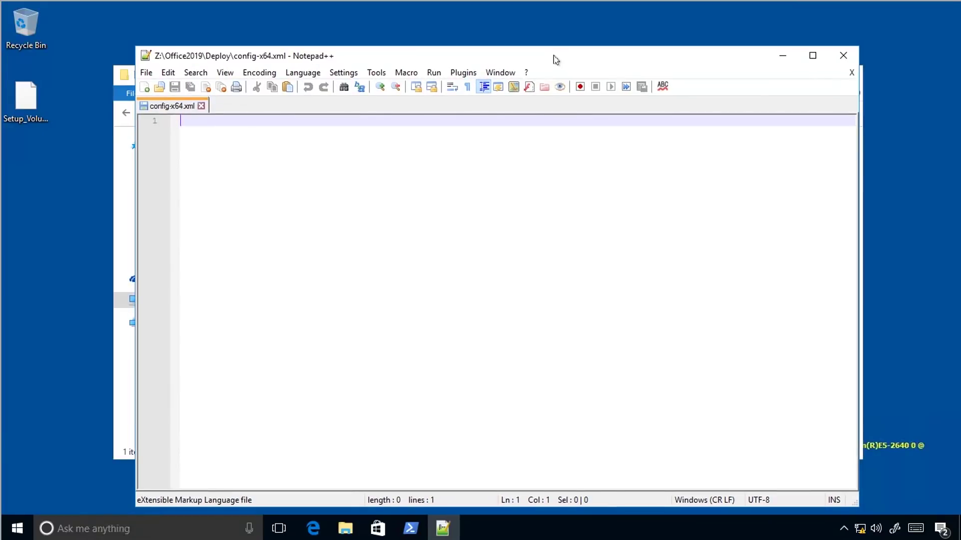
key("ctrl+v")
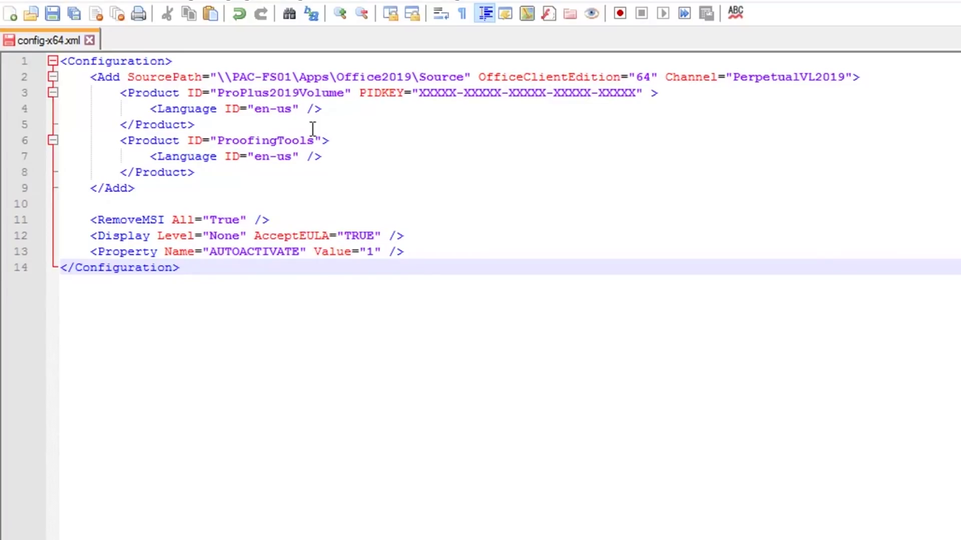
left_click(52, 14)
left_click(844, 59)
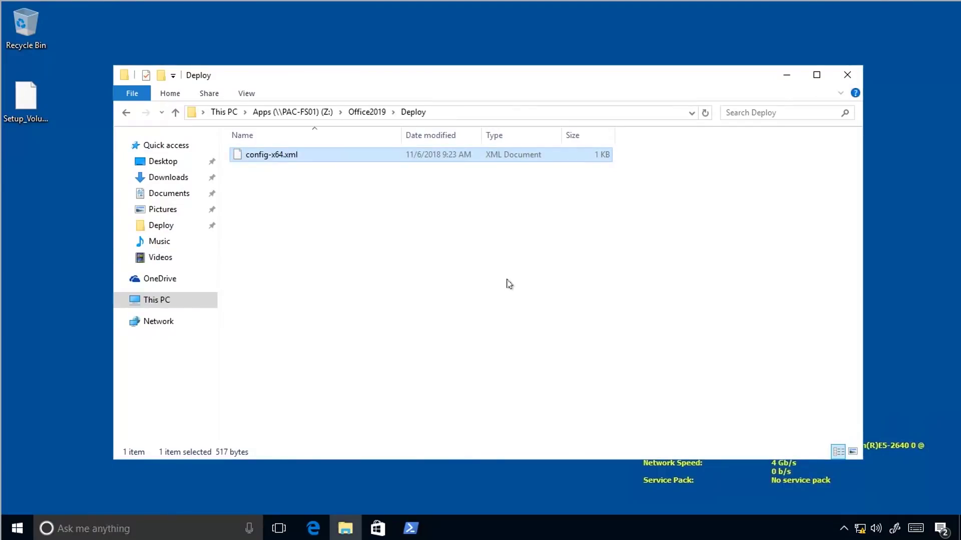
Step: Copy the Setup_VolumeLicense.7z archive from the desktop into the Office2019\Deploy folder
left_click(507, 283)
left_click_drag(24, 100, 353, 287)
left_click(351, 324)
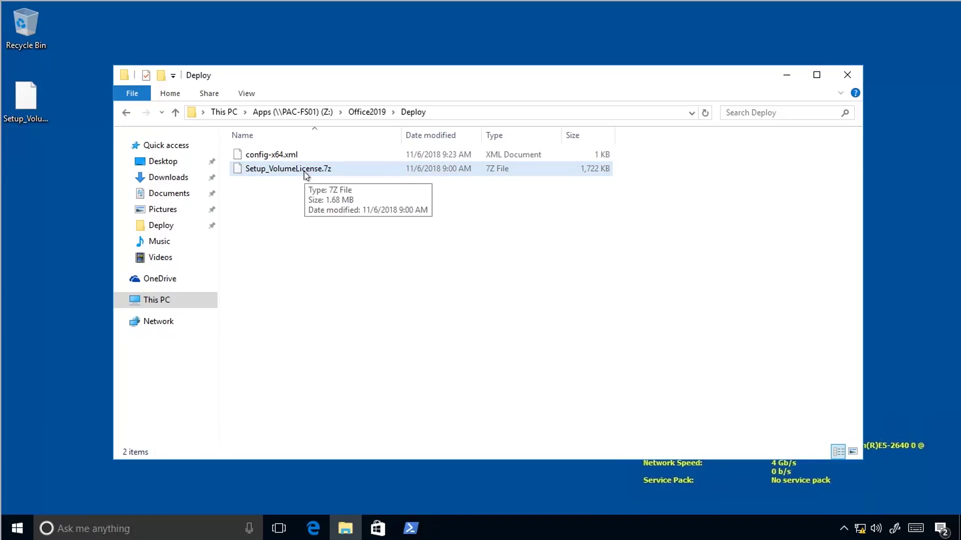
Step: Switch to PowerShell and compute the archive's hash with Get-FileHash Z:\Office2019\Deploy\Setup_VolumeLicense.7z | fl
left_click(412, 529)
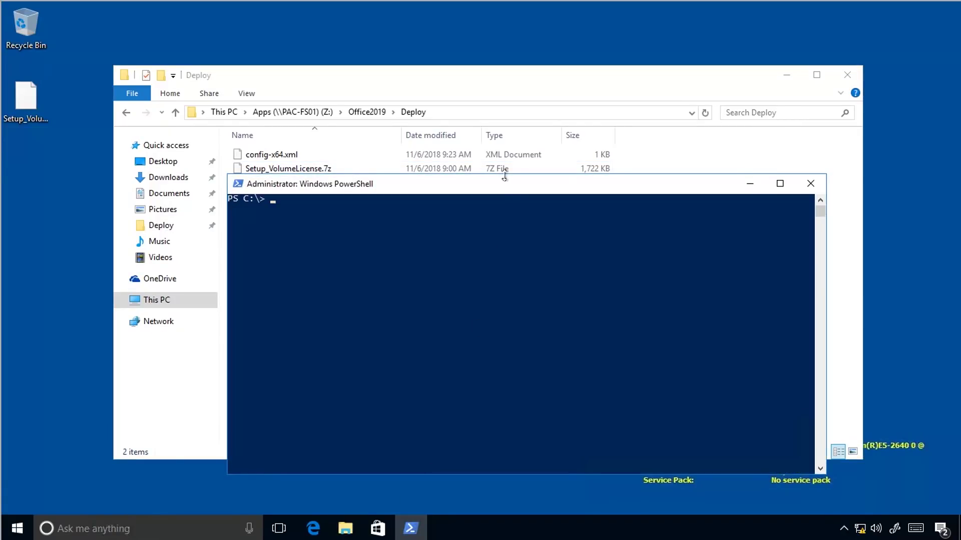
left_click_drag(507, 186, 499, 210)
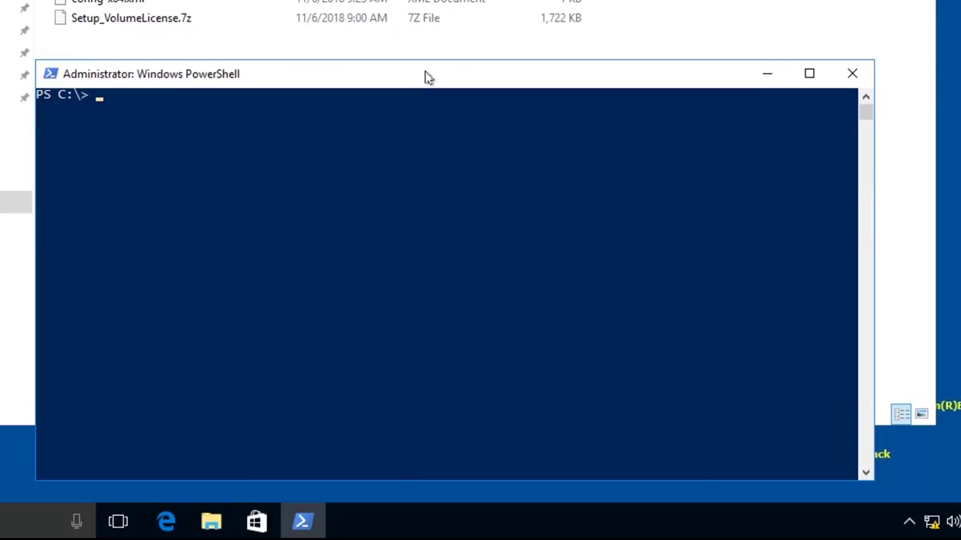
type("get-filehash")
key("Tab")
type("Z:\\of")
key("Tab")
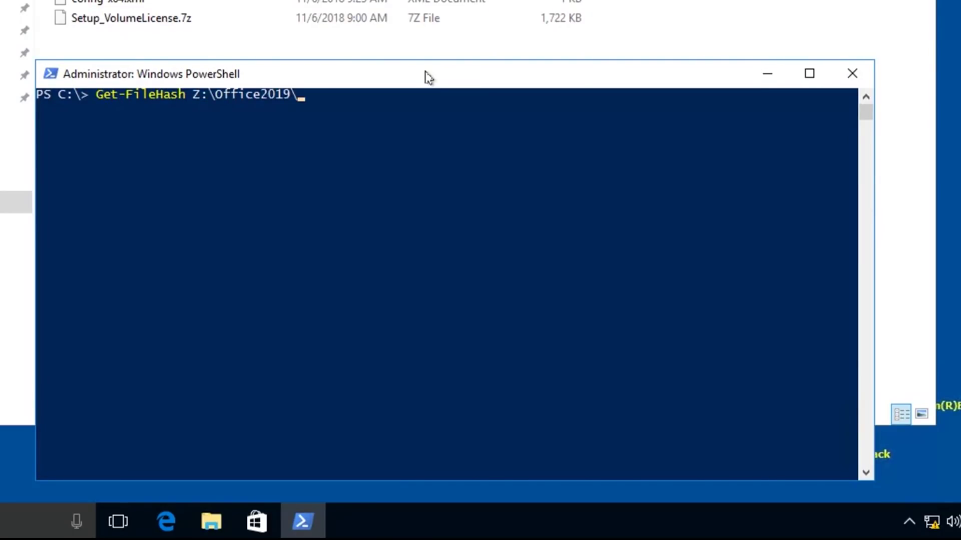
type("d")
key("Tab")
type("s")
key("Tab")
type("| fl")
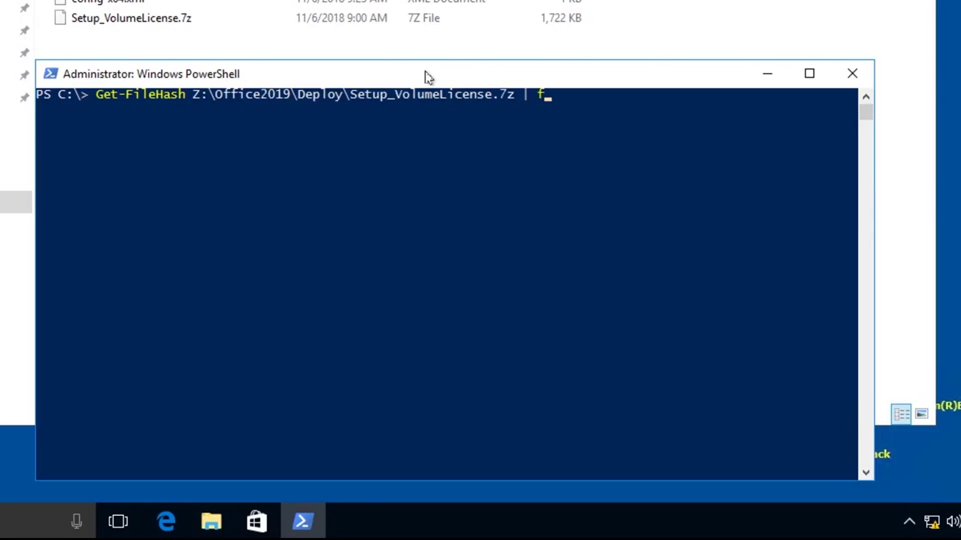
key("Return")
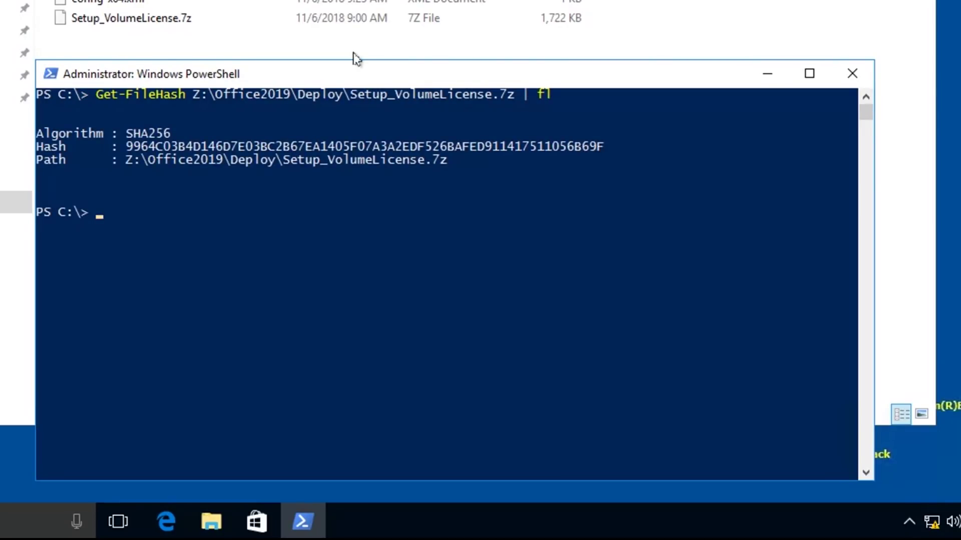
Step: Copy the computed hash and find it on the guide's web page to compare it with the published SHA256 hash
left_click_drag(351, 143, 601, 157)
right_click(596, 147)
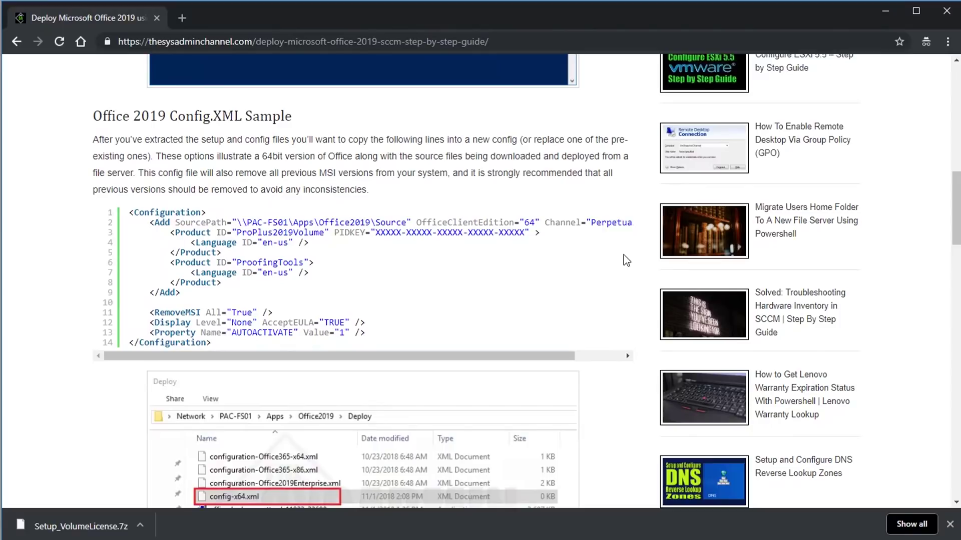
key("ctrl+f")
key("ctrl+v")
left_click_drag(305, 281, 503, 276)
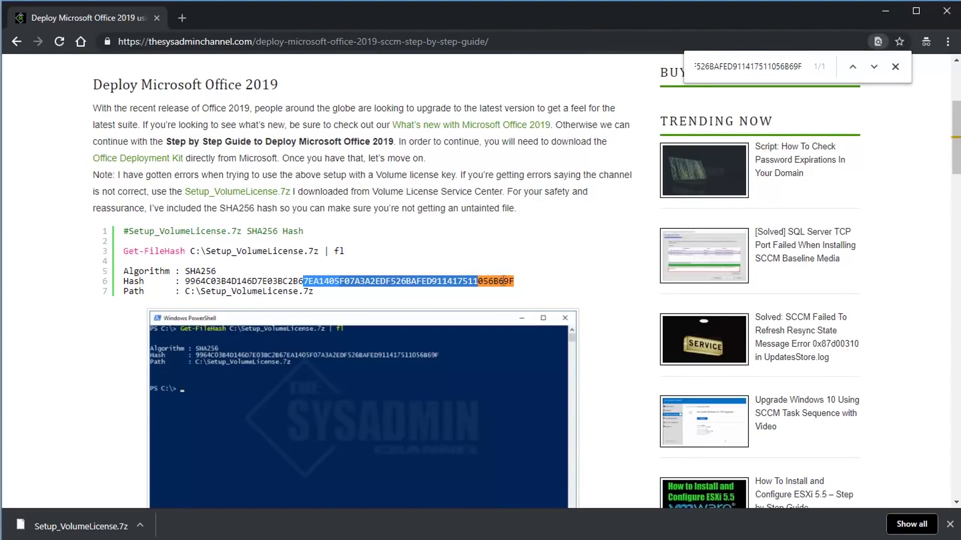
Step: Switch to the Deploy folder, open Setup_VolumeLicense.7z in 7-Zip, extract Setup_VolumeLicense.exe into the folder, and close the archive
left_click(884, 14)
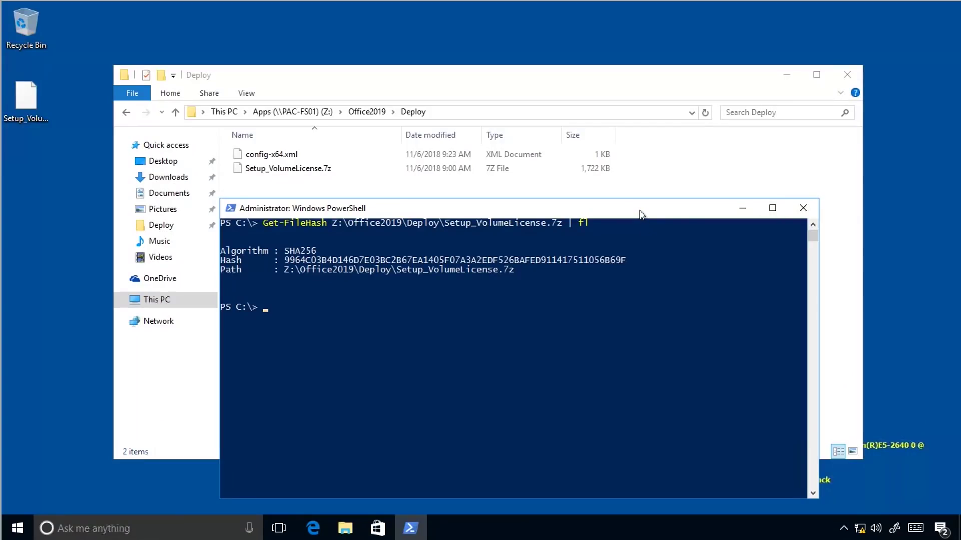
left_click(742, 208)
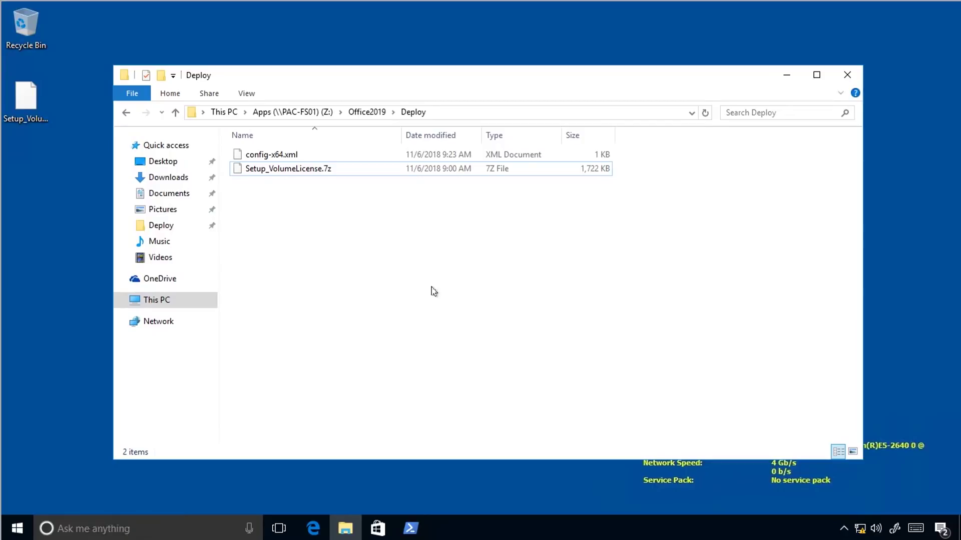
left_click(307, 172)
right_click(307, 172)
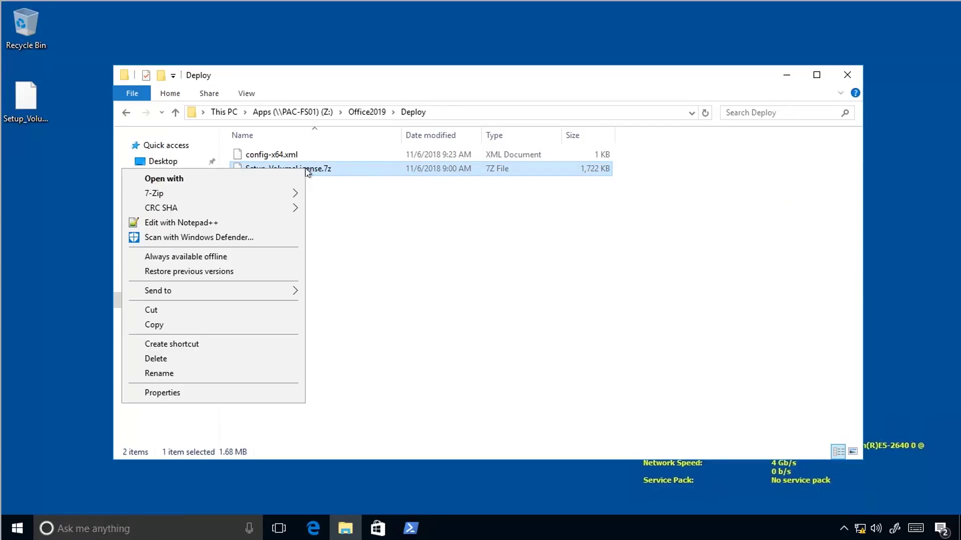
mouse_move(270, 196)
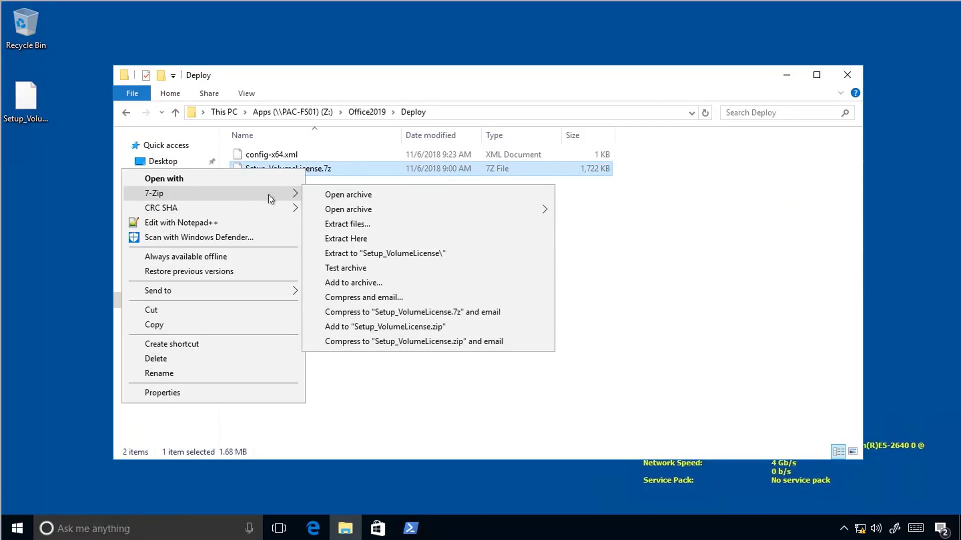
left_click(342, 195)
left_click(89, 130)
left_click_drag(89, 129, 460, 428)
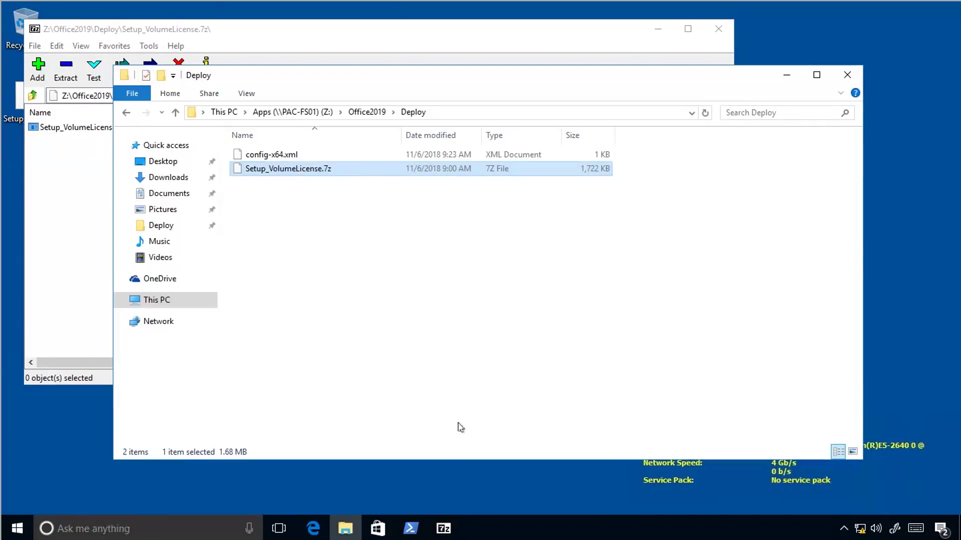
left_click(480, 40)
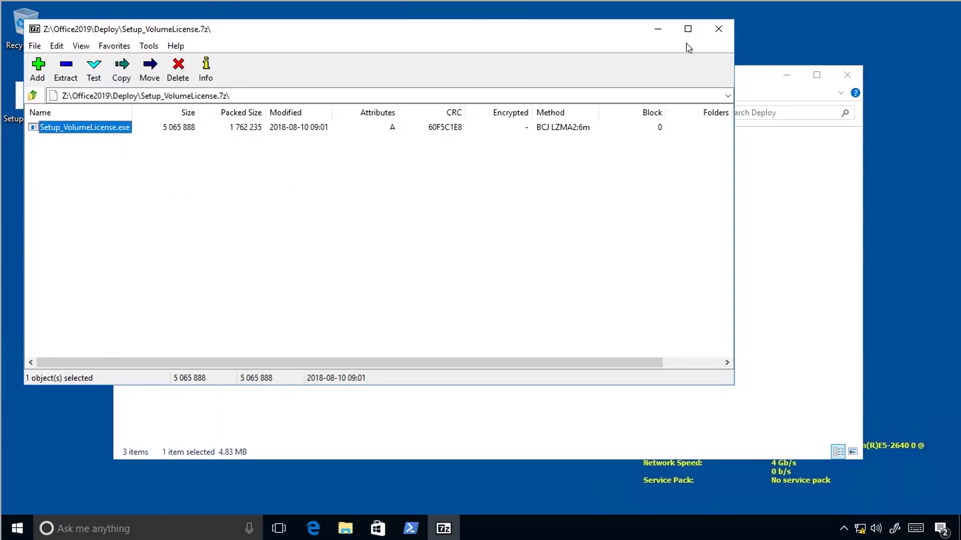
left_click(718, 28)
Step: Delete the Setup_VolumeLicense.7z archive from the Deploy folder
left_click(377, 203)
right_click(321, 172)
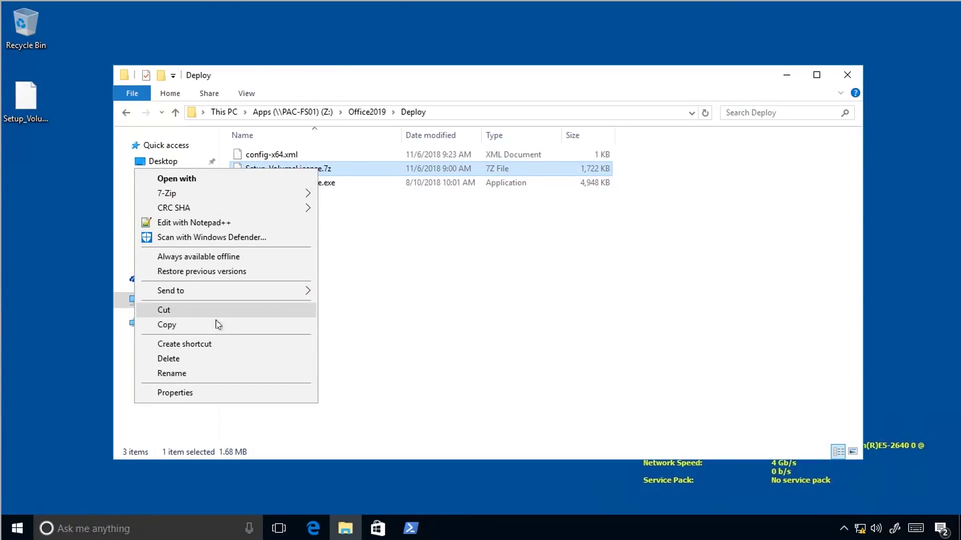
left_click(170, 359)
left_click(528, 321)
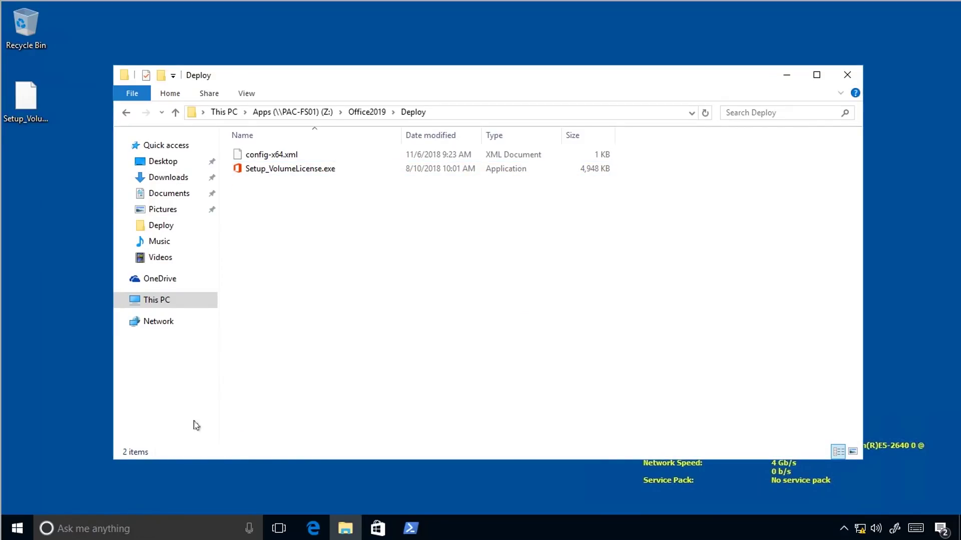
Step: Search for cmd, open Command Prompt as administrator, and move its window below the file list of the Deploy folder
left_click(17, 527)
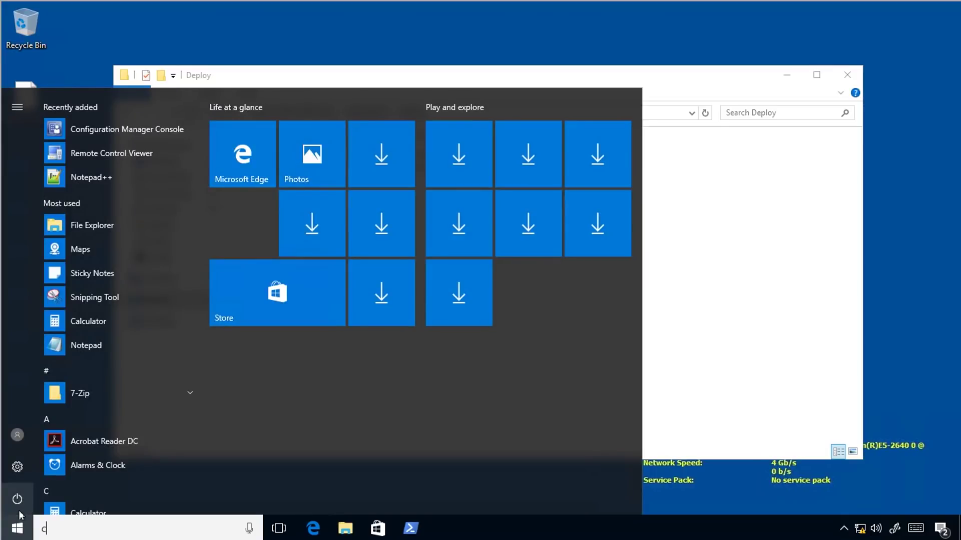
type("cmd")
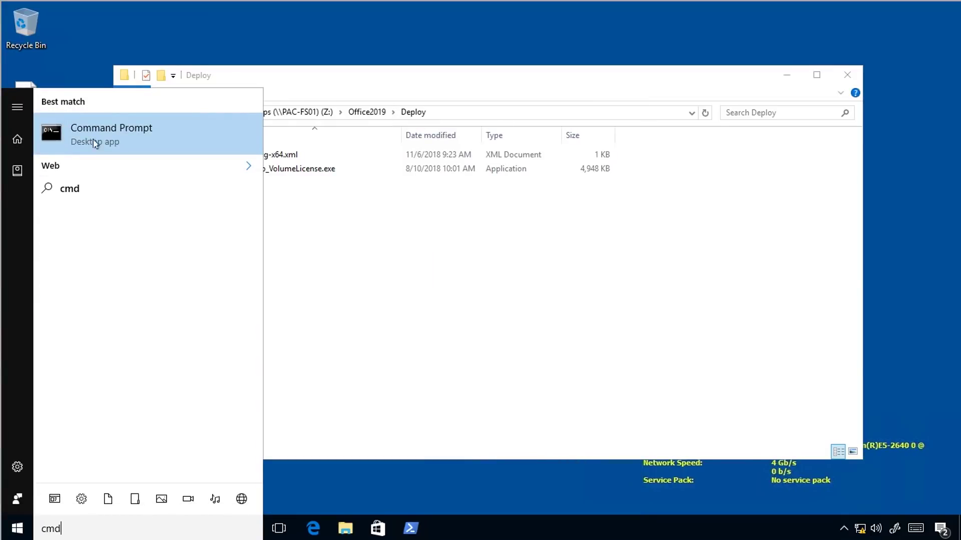
right_click(96, 142)
left_click(133, 152)
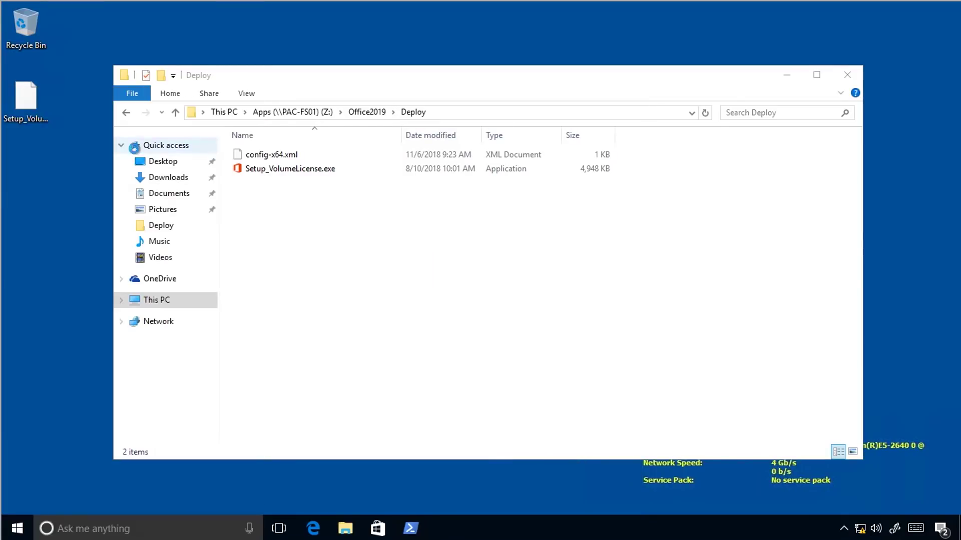
left_click(394, 344)
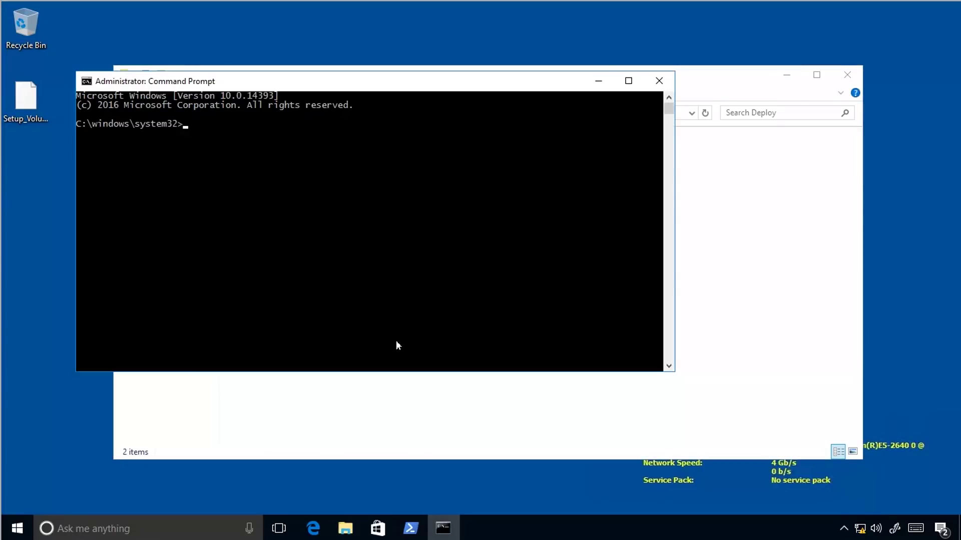
left_click_drag(448, 105, 574, 188)
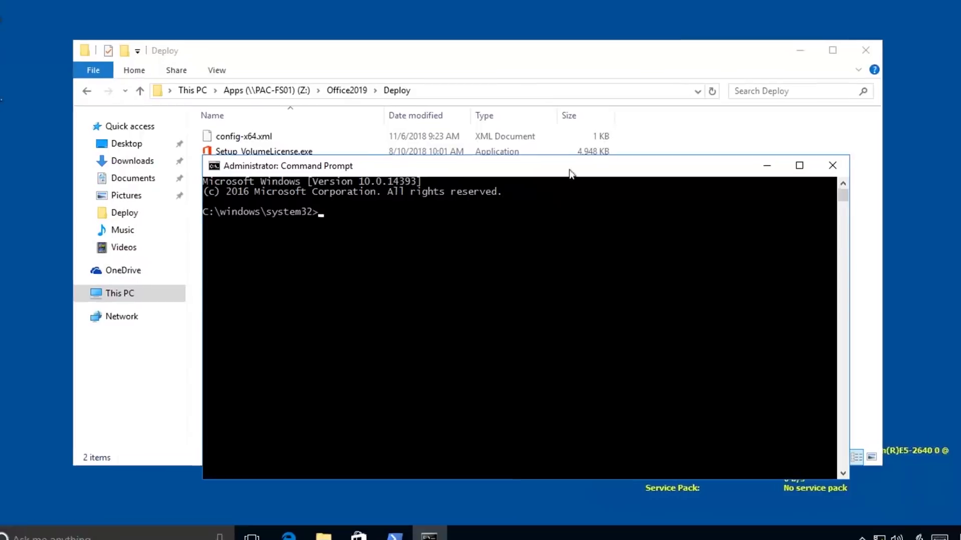
Step: Change the working directory to Z:\Office2019\Deploy, going through the root of drive C and switching to drive Z
type("cd")
type("\\")
key("Return")
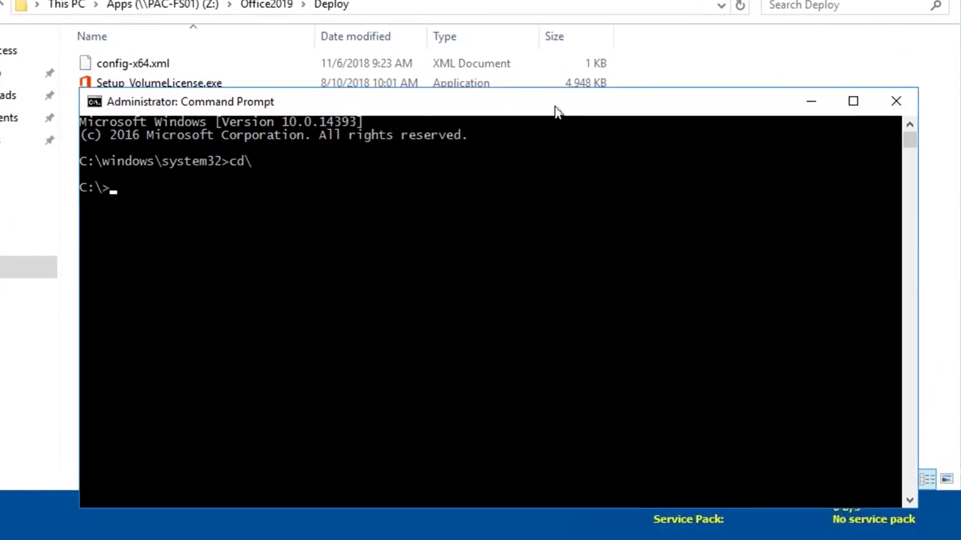
type("z:")
key("Return")
type("cd Office2019\\Deploy")
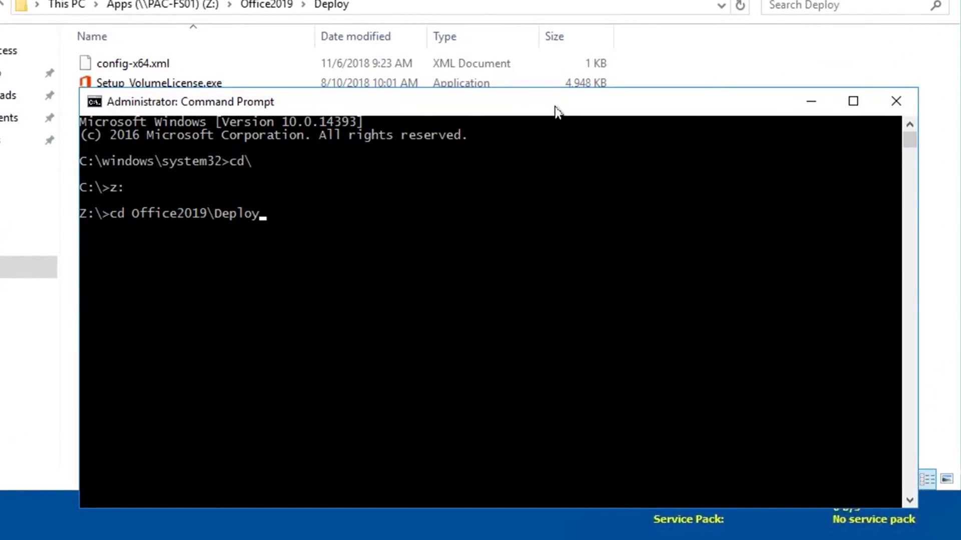
key("Return")
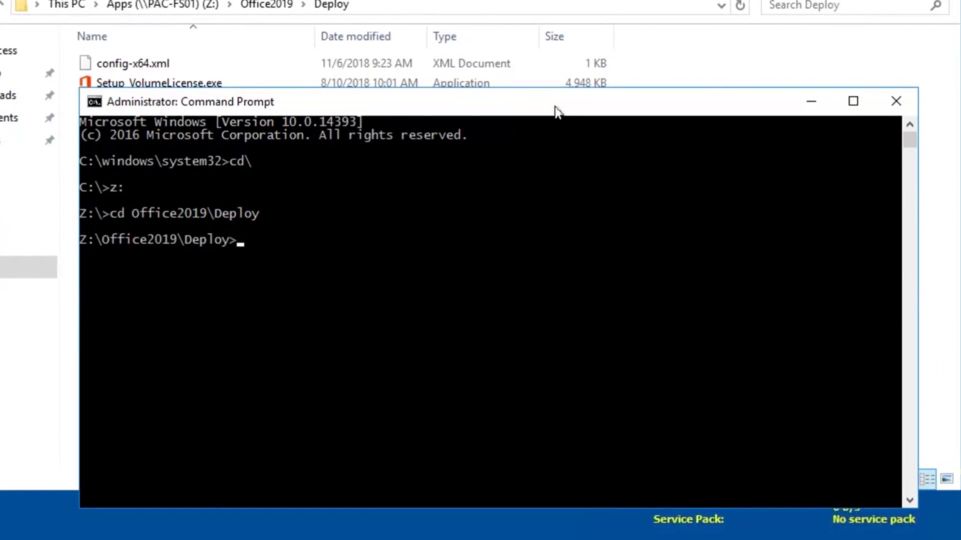
Step: Run Setup_VolumeLicense.exe /download config-x64.xml to download the Office source files
type("se")
key("Tab")
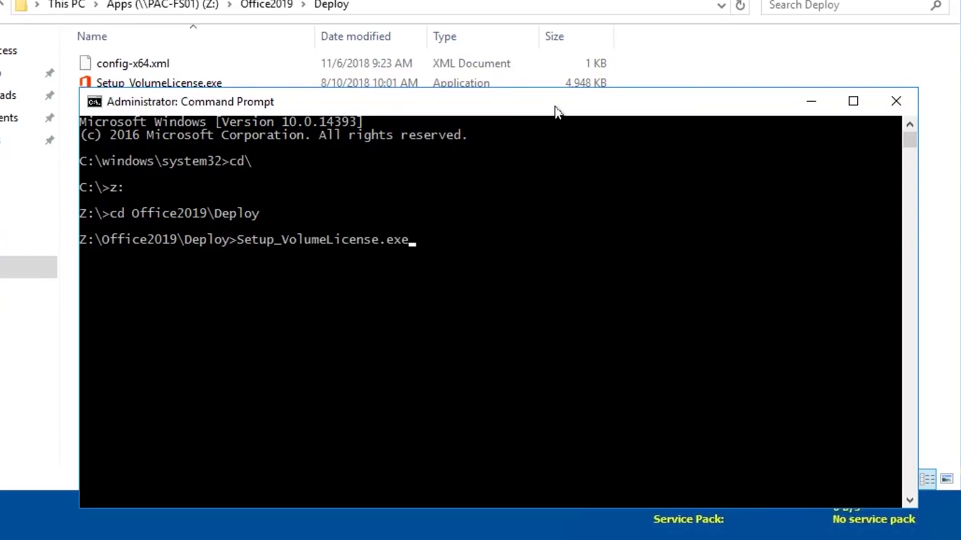
type("/download /")
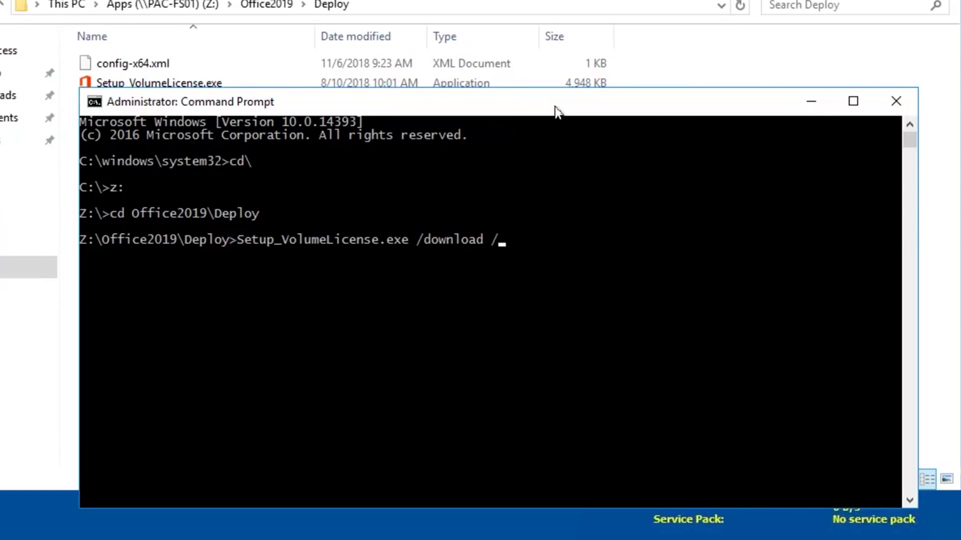
key("BackSpace")
type("con")
key("Tab")
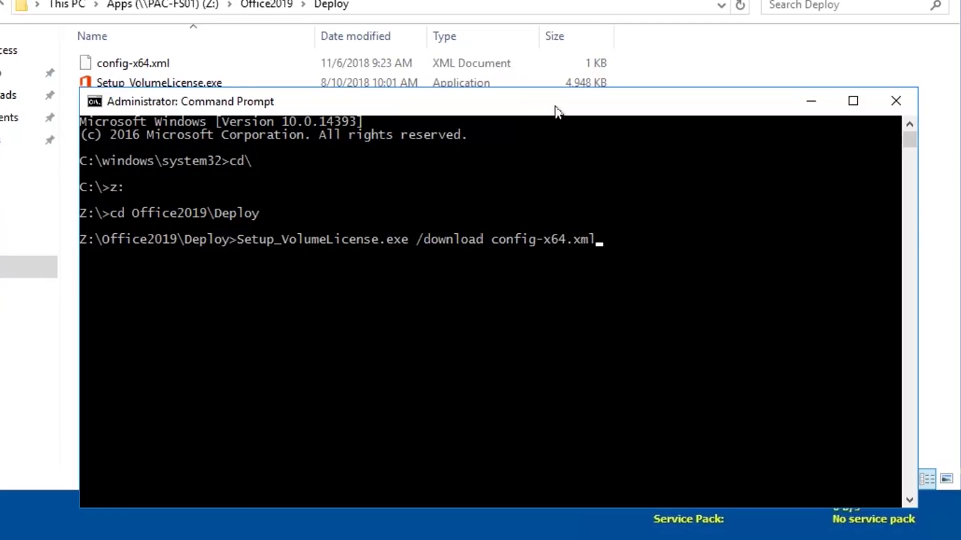
key("Return")
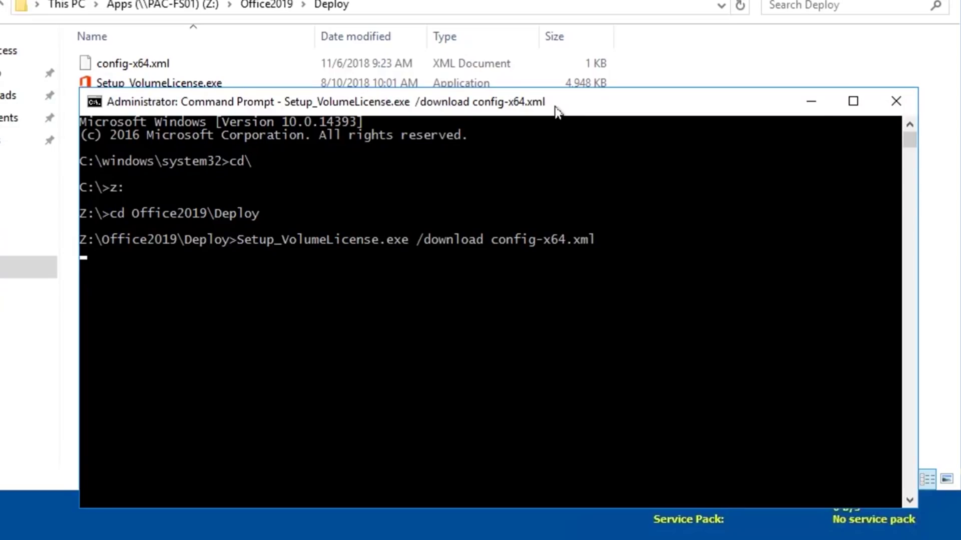
Step: Browse Office2019\Source\Office\Data in File Explorer to examine the Office source files, and return to the Office2019 folder
left_click(811, 107)
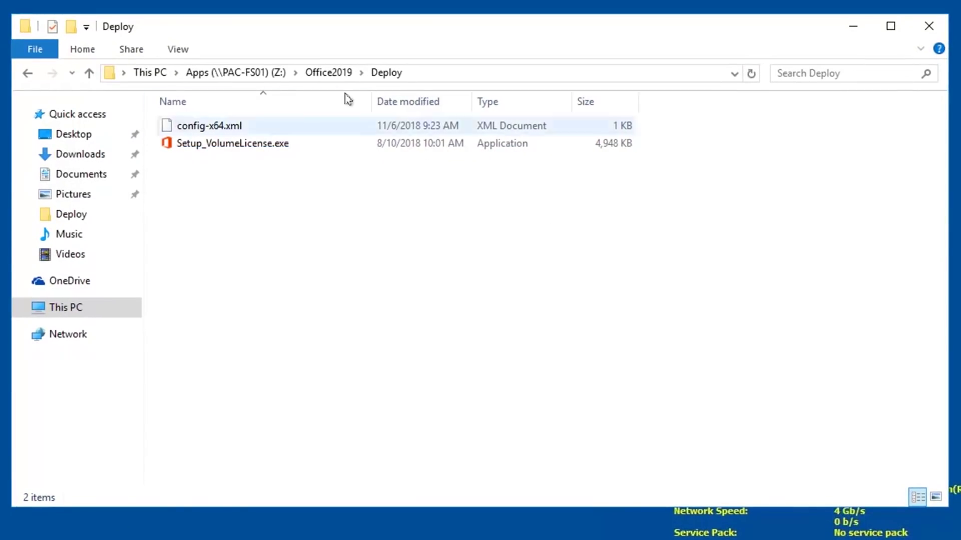
left_click(328, 73)
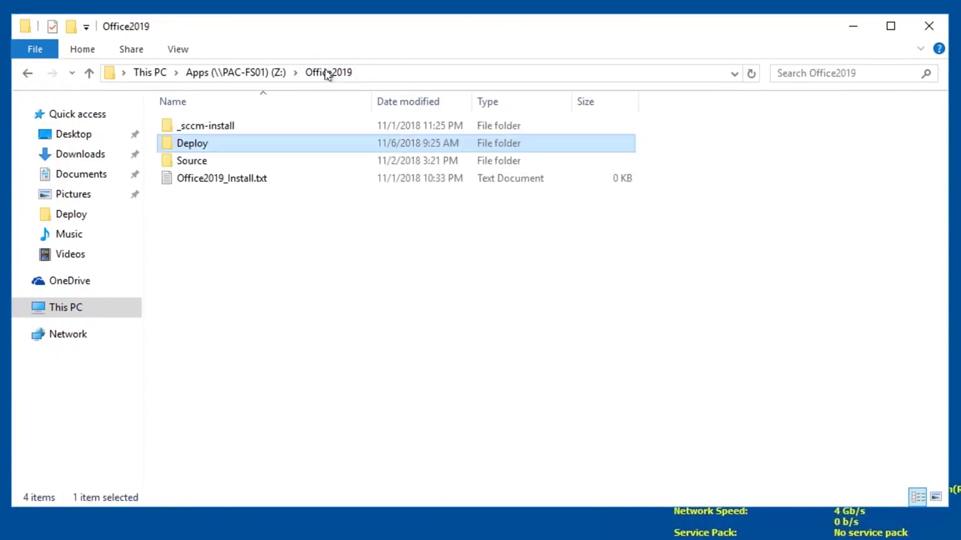
double_click(200, 161)
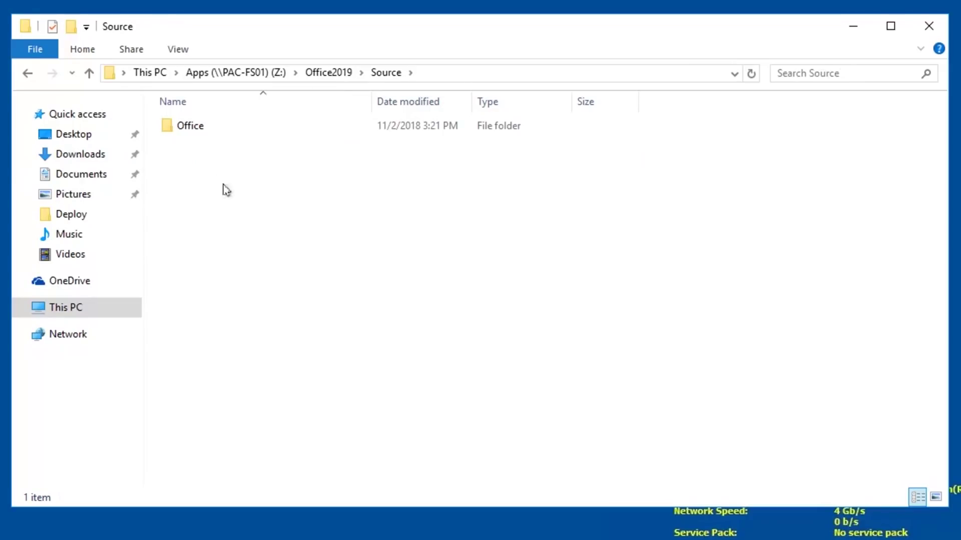
double_click(195, 128)
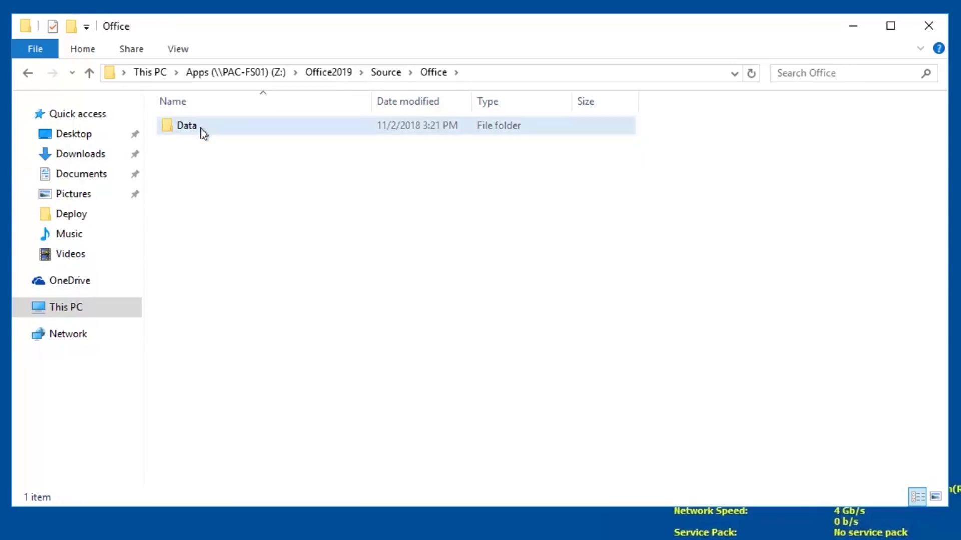
double_click(200, 129)
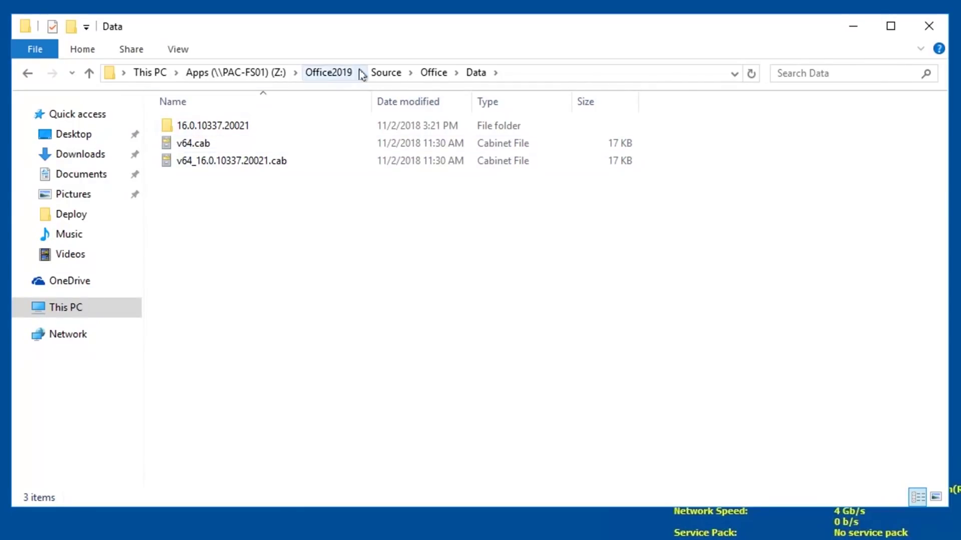
left_click(380, 73)
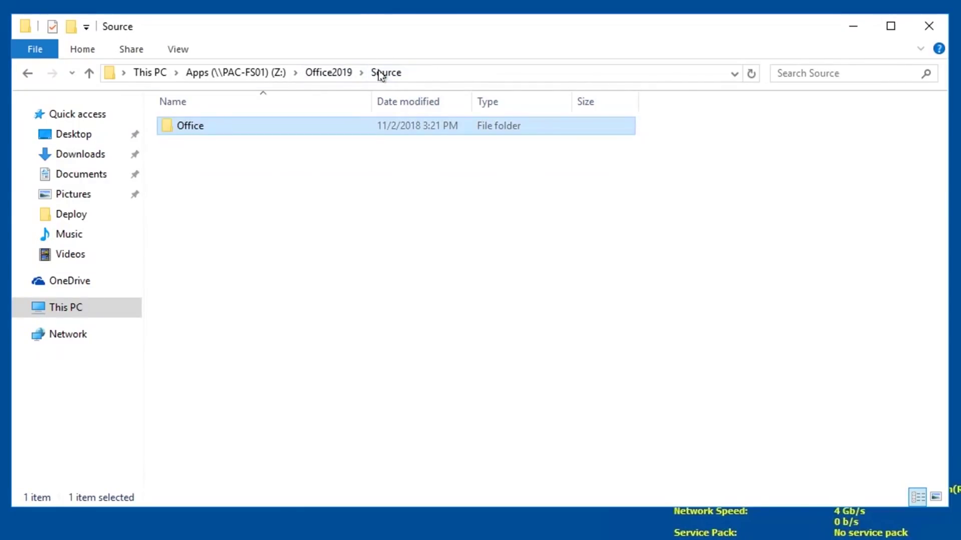
left_click(327, 72)
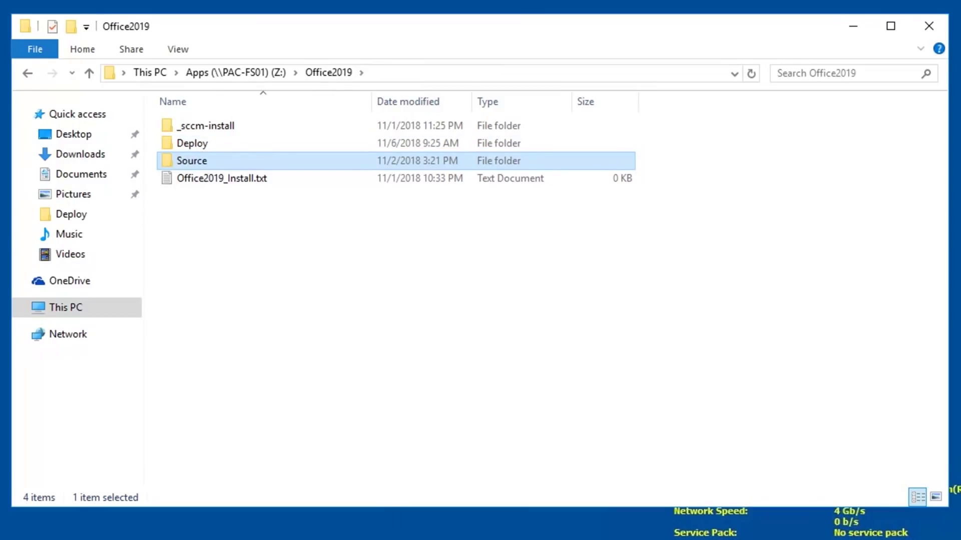
Step: Switch to Command Prompt, edit the previous command into Setup_VolumeLicense.exe /configure config-x64.xml, and discard the line without running it
key("alt+Tab")
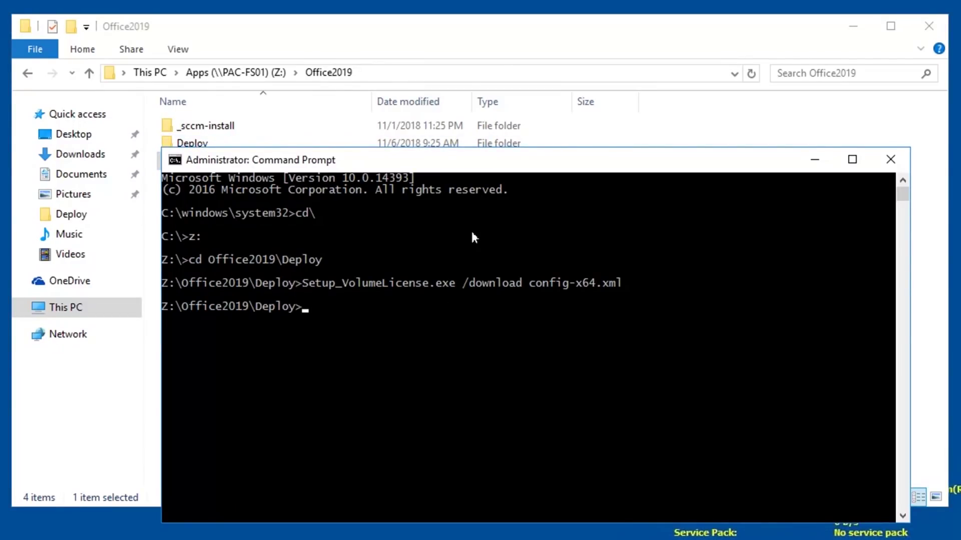
key("Up")
key("ctrl+Left")
key("ctrl+Left")
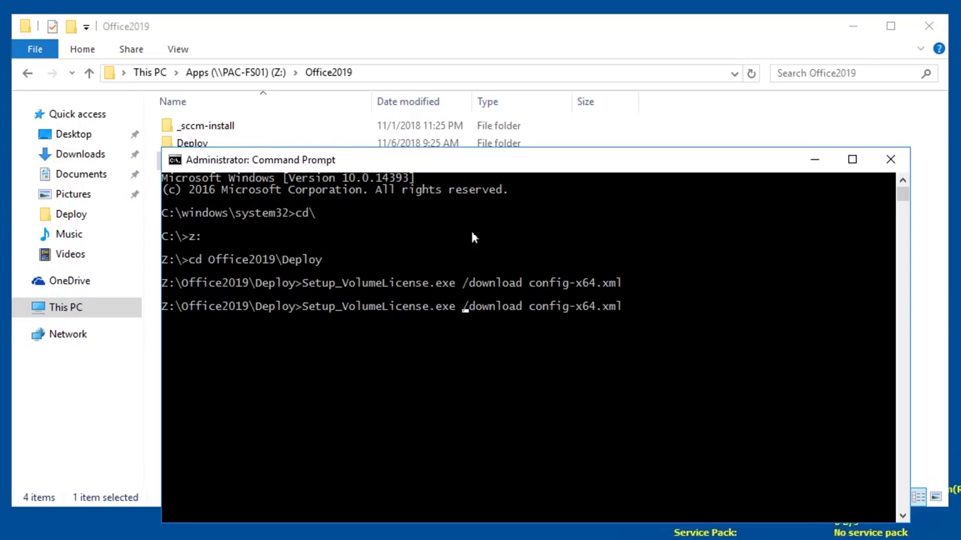
key("Right")
key("Delete")
key("Delete")
key("Delete")
key("Delete")
key("Delete")
key("Delete")
key("Delete")
key("Delete")
type("configure")
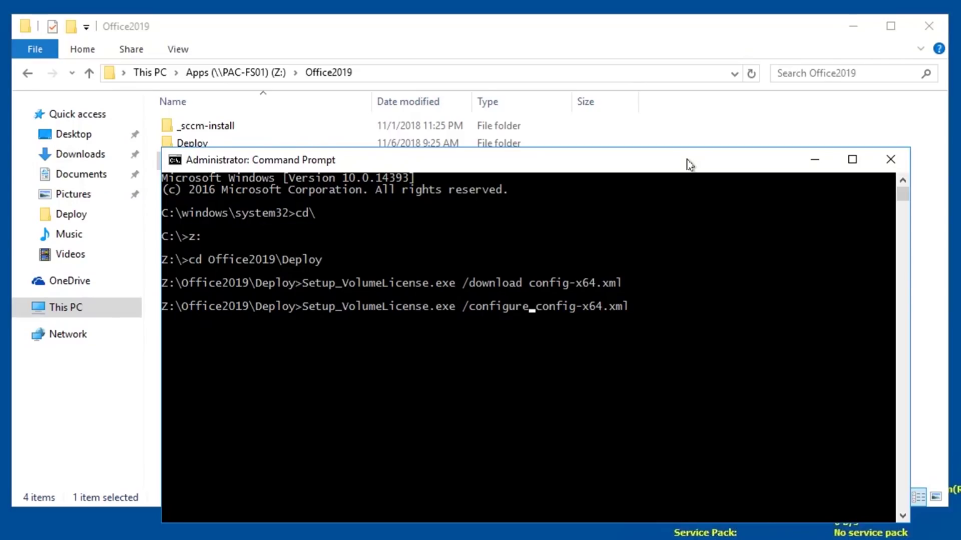
key("Escape")
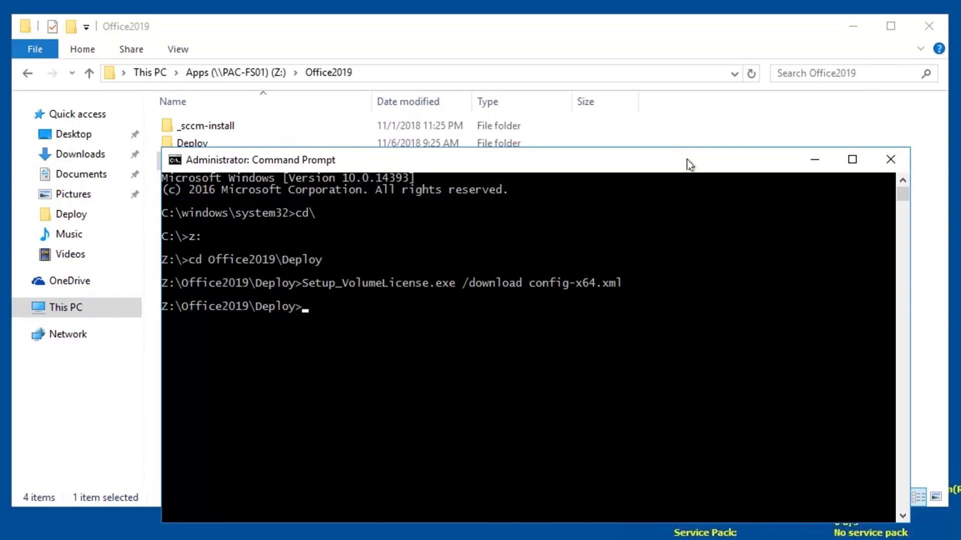
Step: Clear the Command Prompt screen with cls and close the window
type("cls")
key("Return")
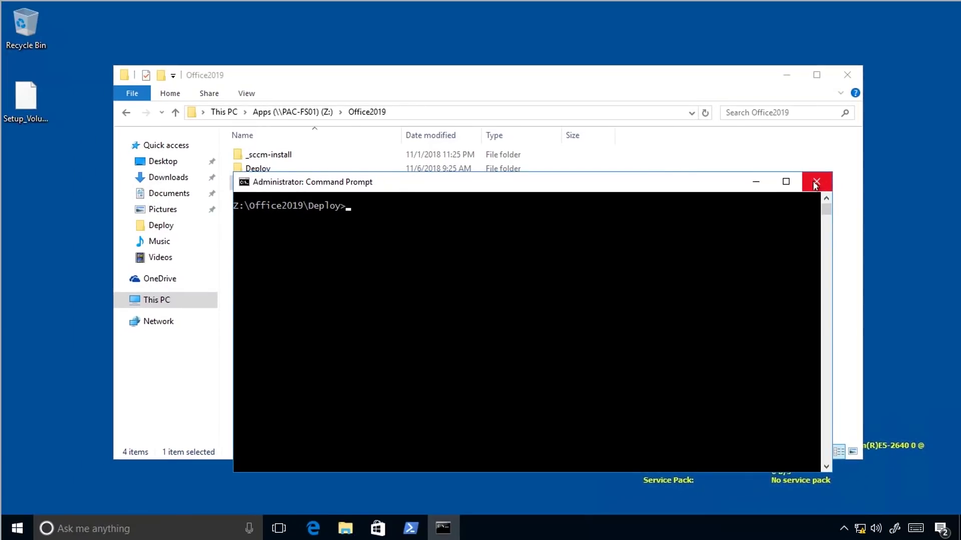
left_click(890, 160)
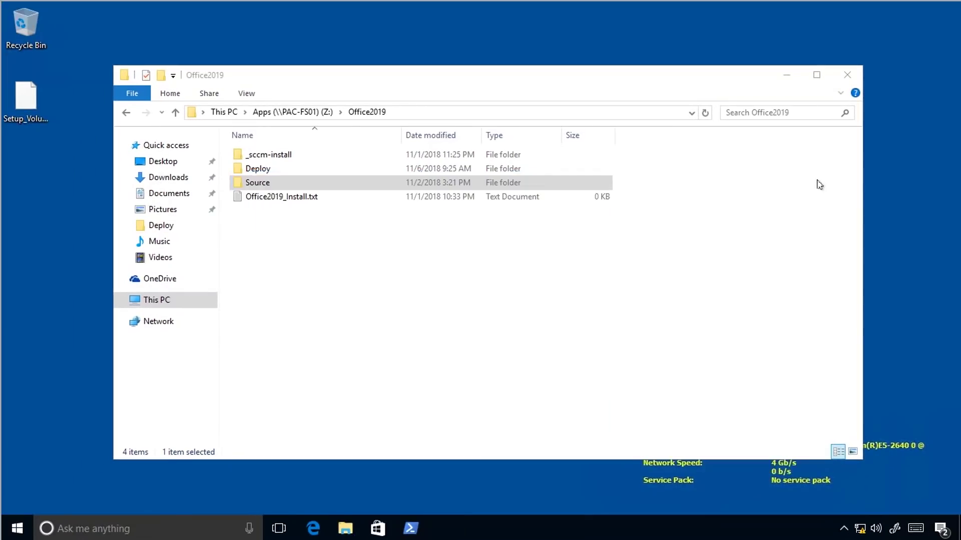
Step: Open the _sccm-install folder inside Office2019
left_click(549, 296)
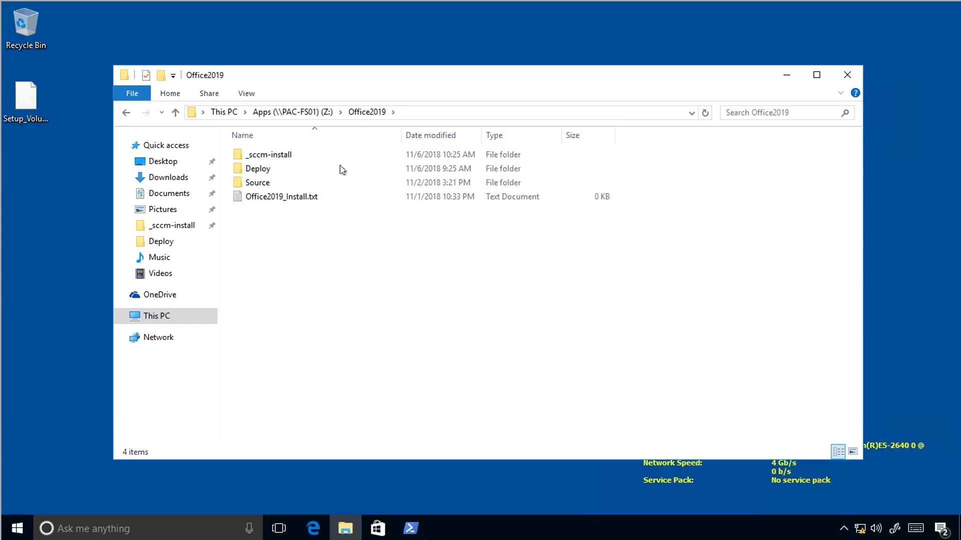
double_click(281, 156)
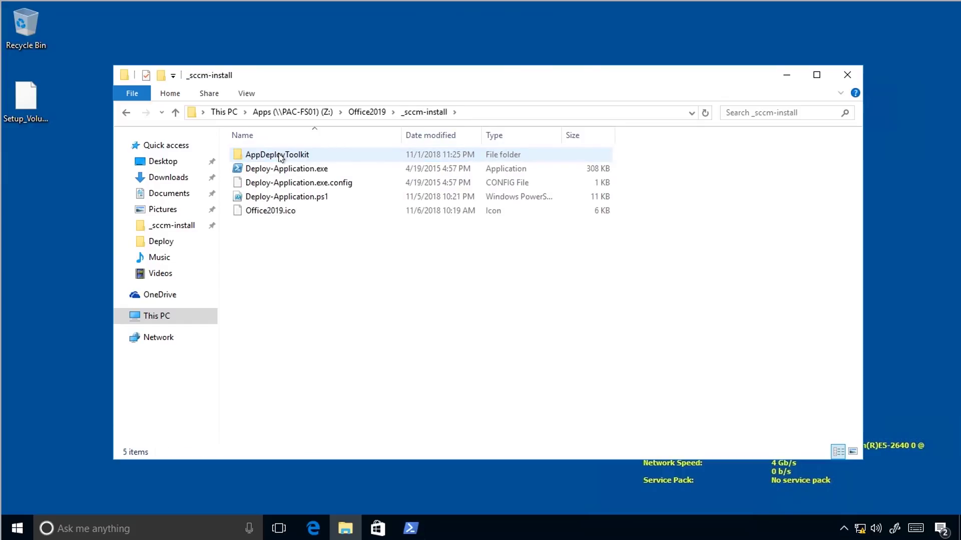
Step: Open Deploy-Application.ps1 for editing in Windows PowerShell ISE and review the script down to the pre-installation section
right_click(308, 196)
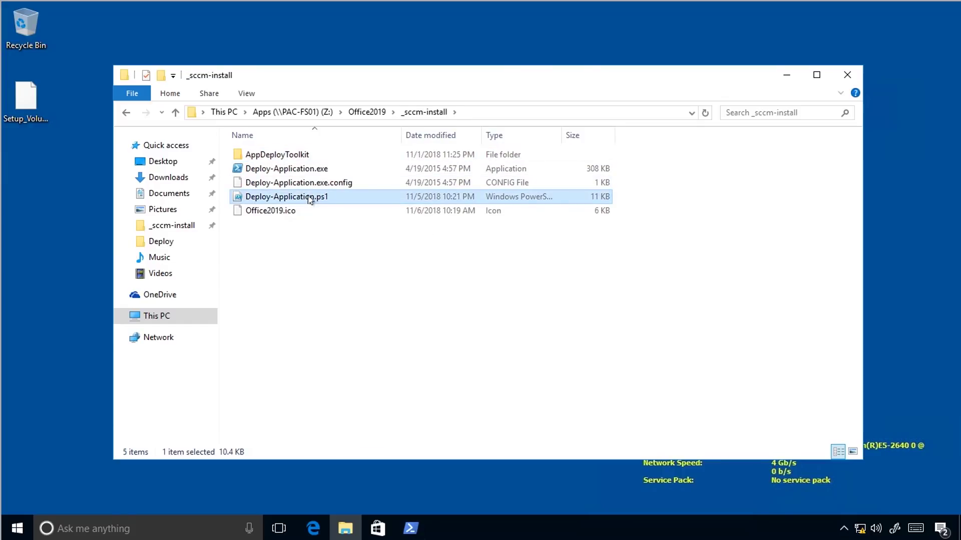
left_click(159, 237)
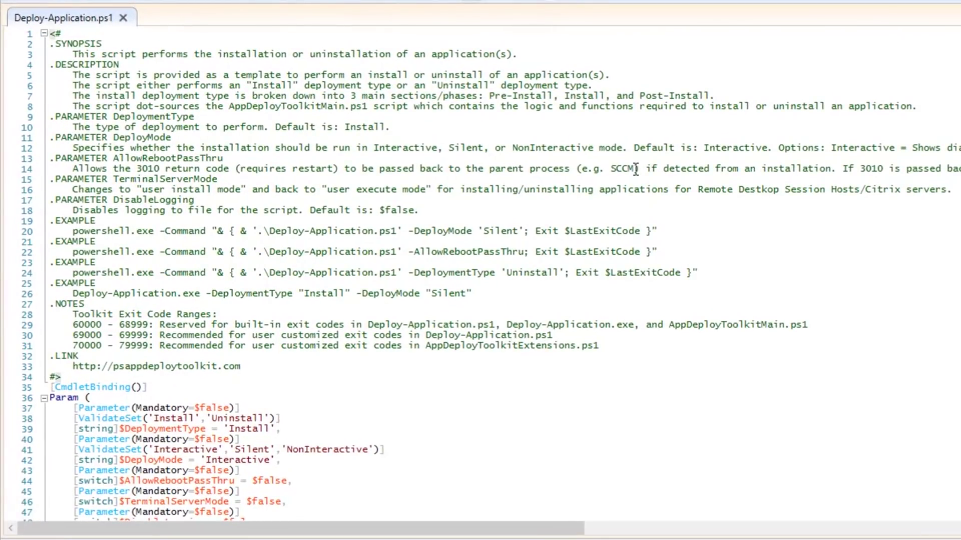
scroll(642, 164, "down", 3)
scroll(642, 163, "down", 5)
scroll(646, 143, "down", 3)
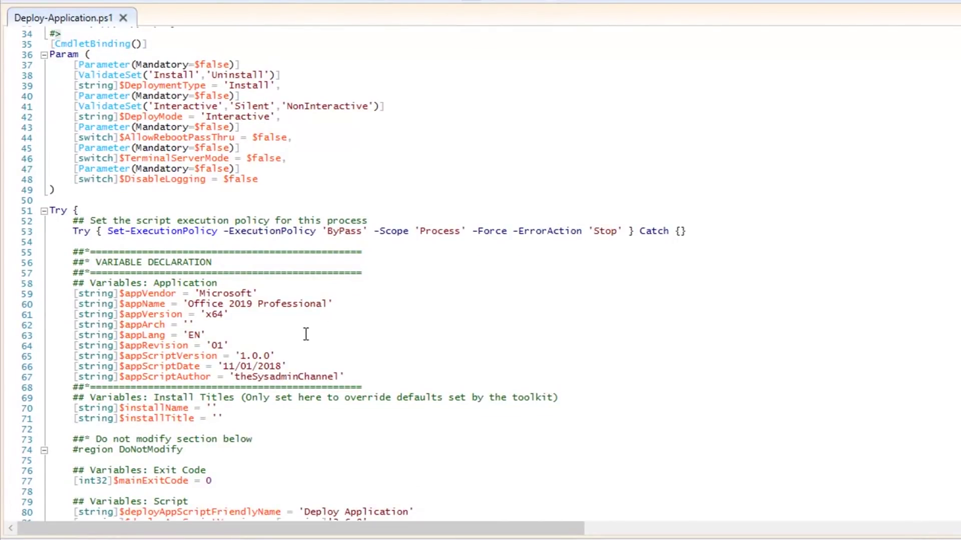
scroll(424, 316, "down", 4)
scroll(488, 230, "down", 8)
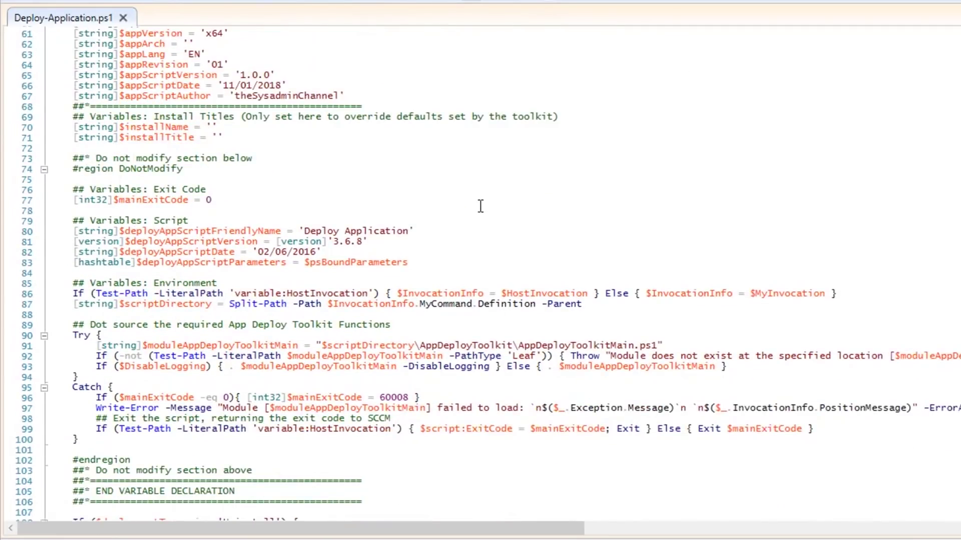
scroll(488, 196, "down", 8)
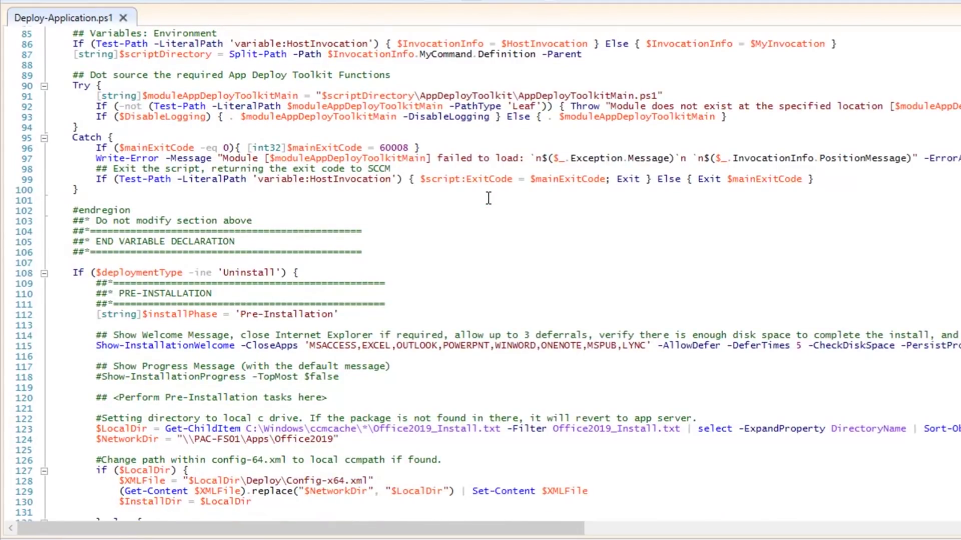
scroll(498, 187, "down", 1)
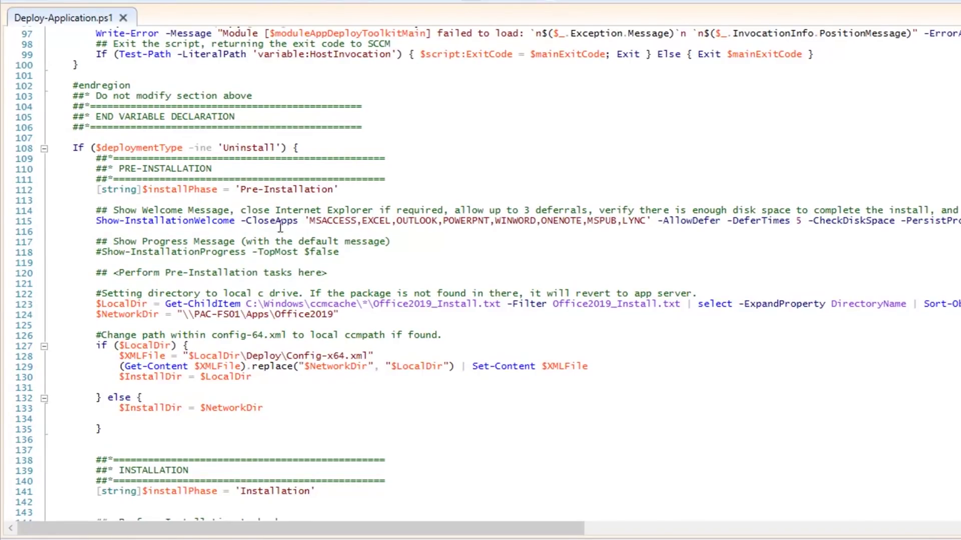
Step: Remove -ForceCountDown 600 -ForceCloseAppsCountdown 600 from the end of the Show-InstallationWelcome command
left_click_drag(476, 529, 680, 520)
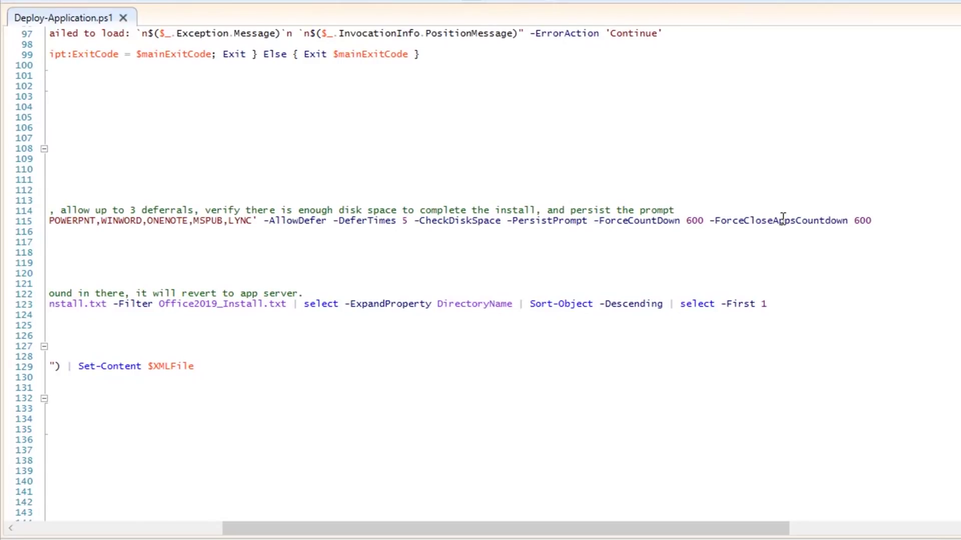
left_click(870, 218)
left_click_drag(882, 220, 596, 225)
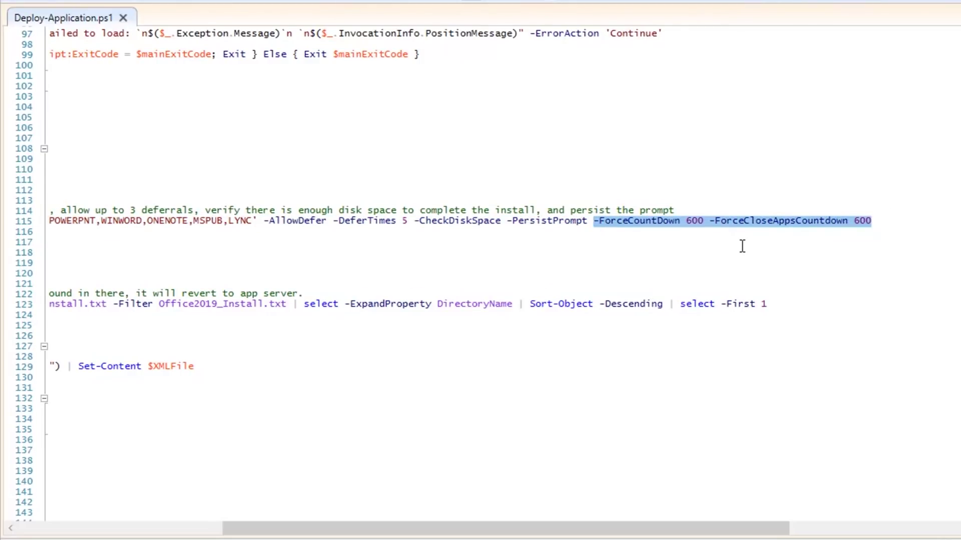
key("Delete")
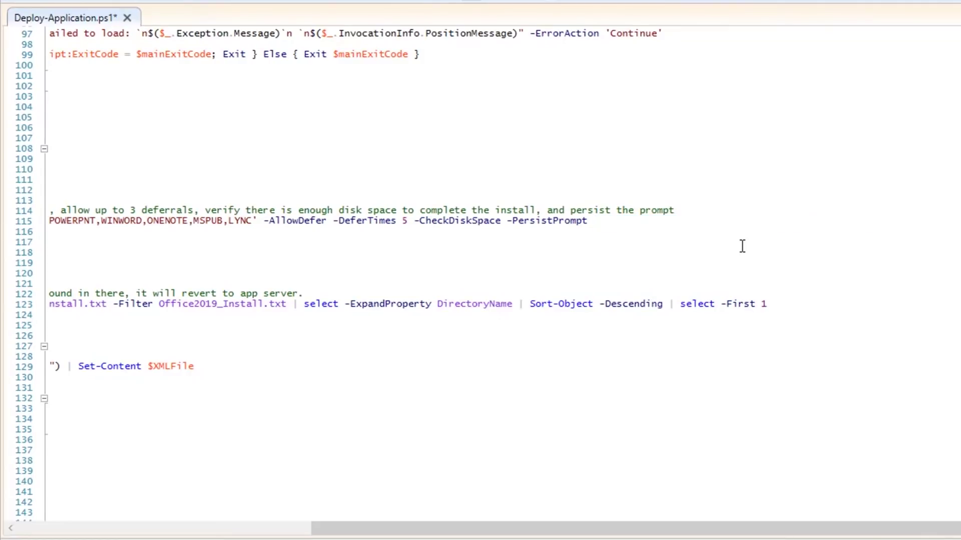
key("Down")
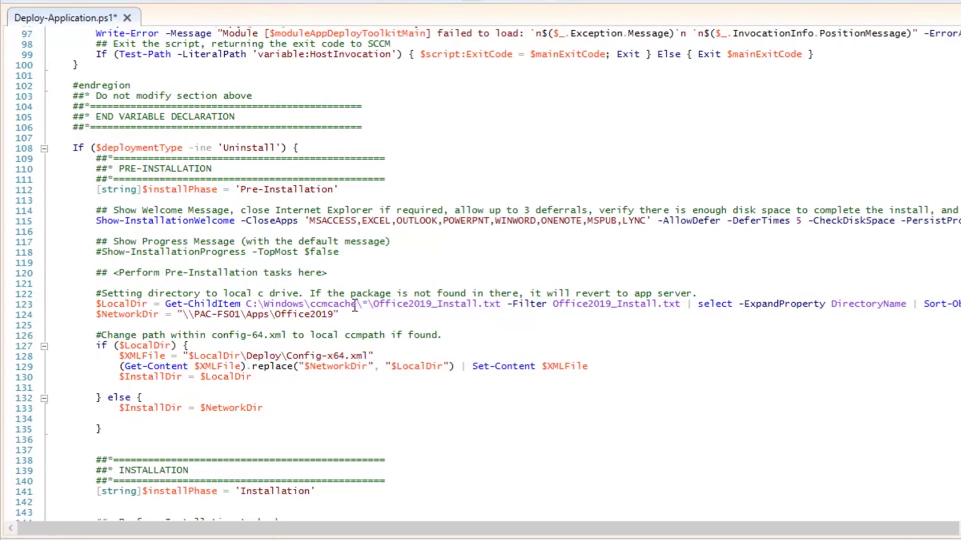
Step: Check the Office2019_Install.txt file named in the $LocalDir filter by opening it from the Office2019 folder, and return to the script
left_click_drag(550, 305, 680, 306)
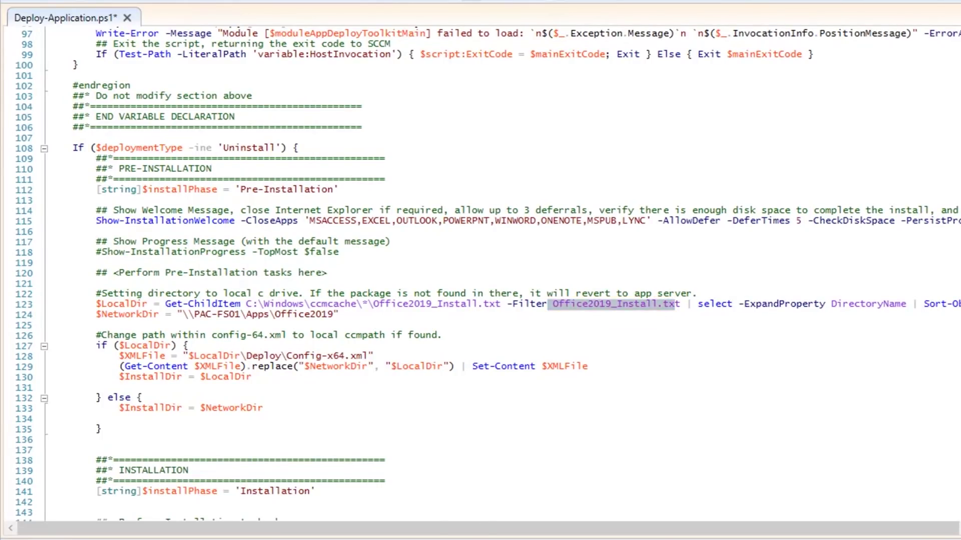
key("alt+Tab")
left_click(451, 376)
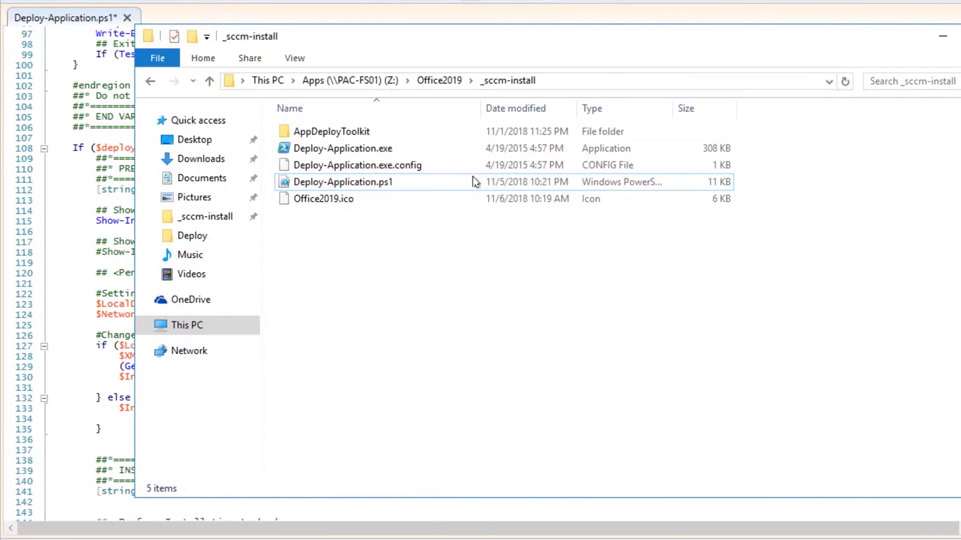
left_click(442, 80)
left_click(365, 182)
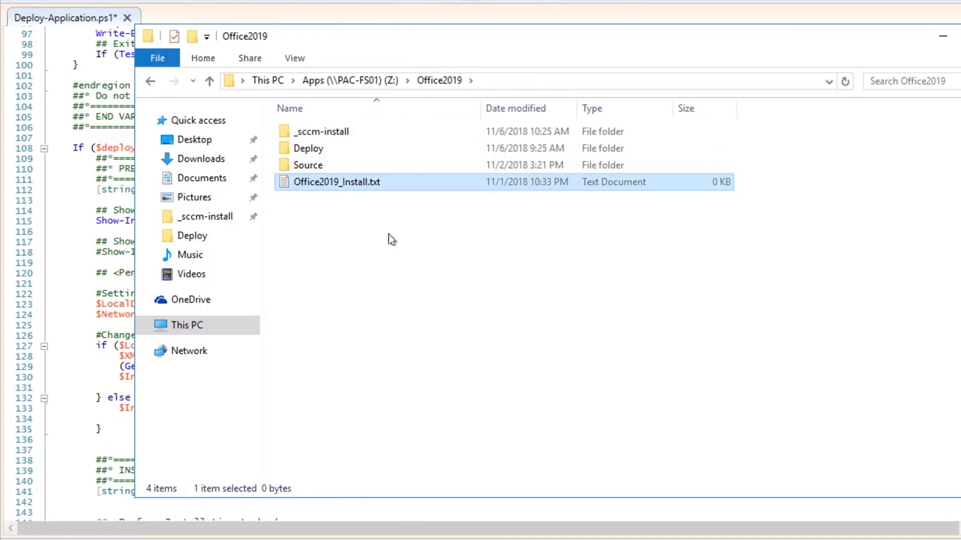
double_click(369, 185)
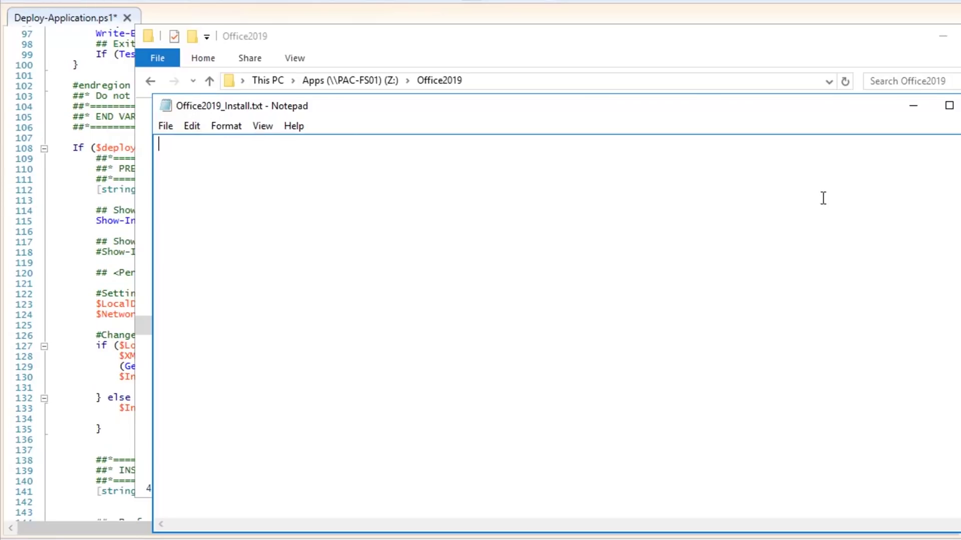
key("alt+F4")
left_click(670, 303)
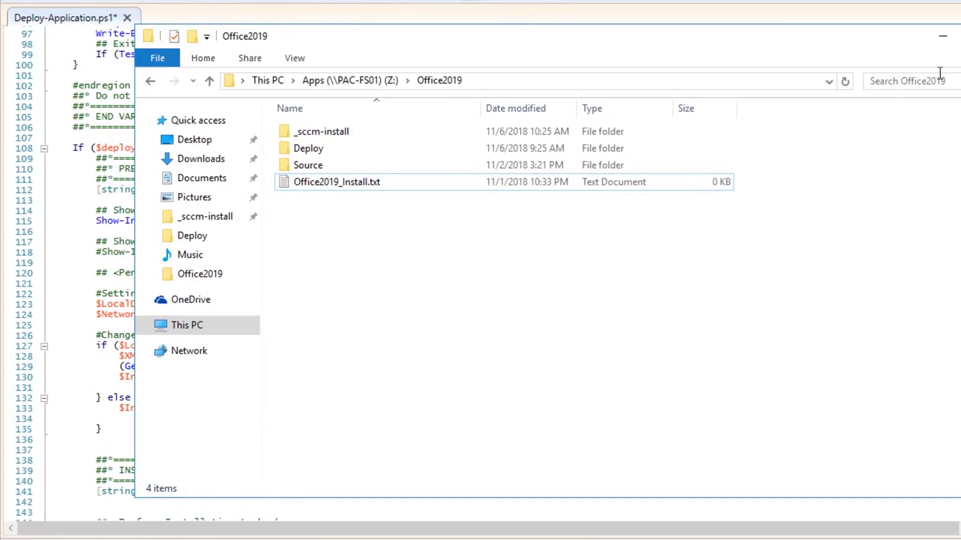
left_click(943, 37)
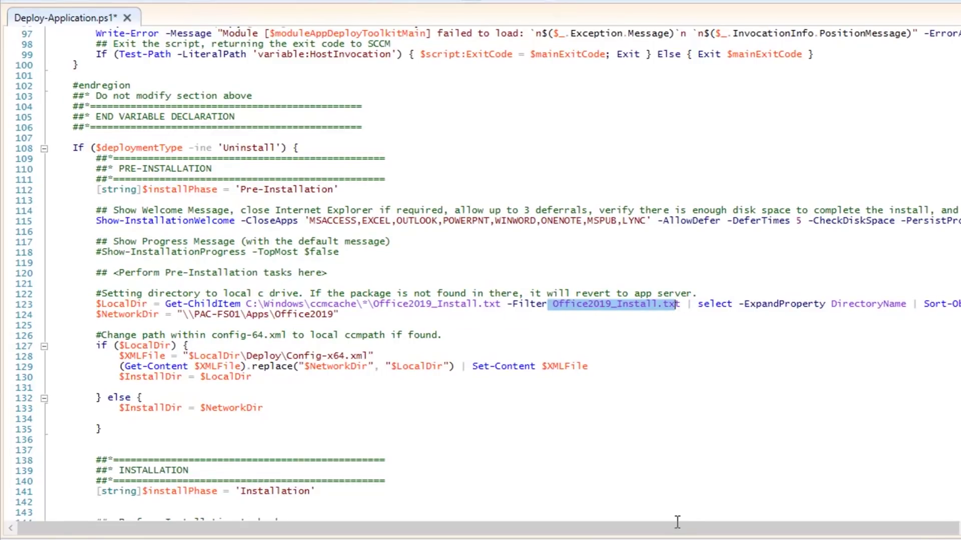
Step: Examine the rest of the $LocalDir lookup, the config-x64.xml path replacement and the $InstallDir fallback to the network directory
left_click_drag(671, 527, 791, 518)
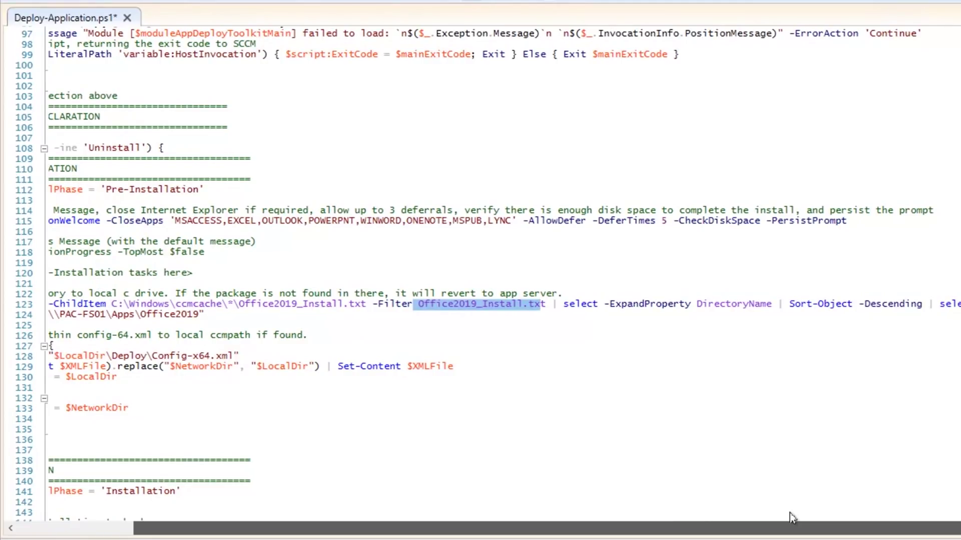
scroll(767, 512, "left", 5)
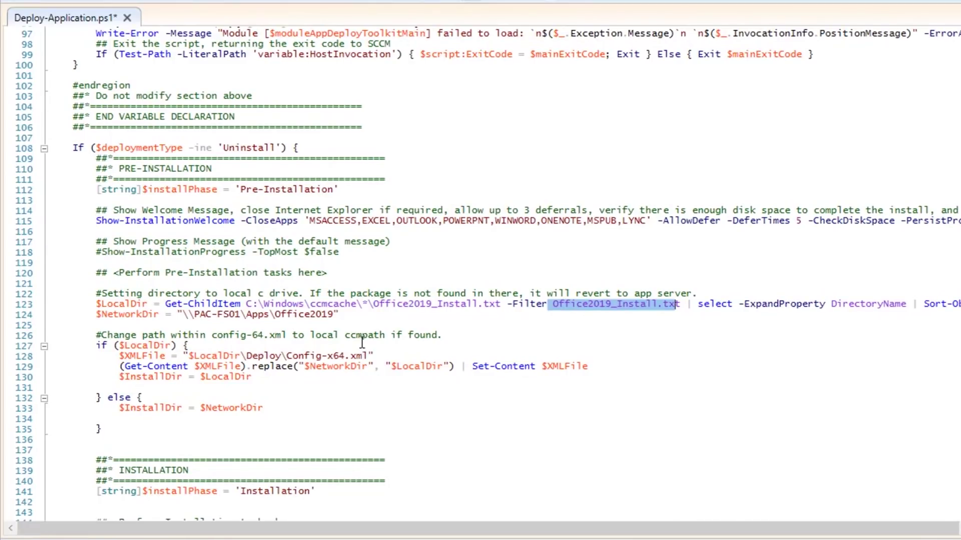
left_click(397, 347)
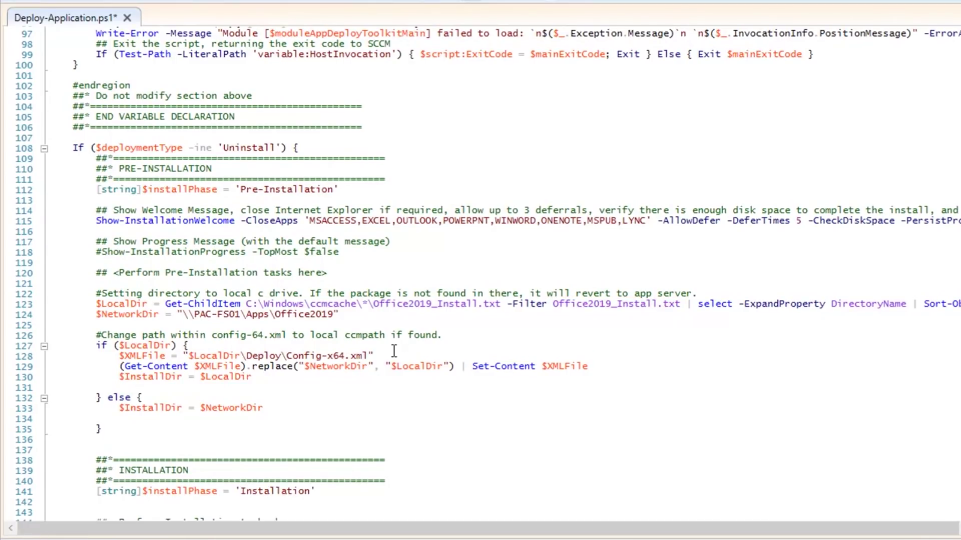
scroll(338, 301, "down", 2)
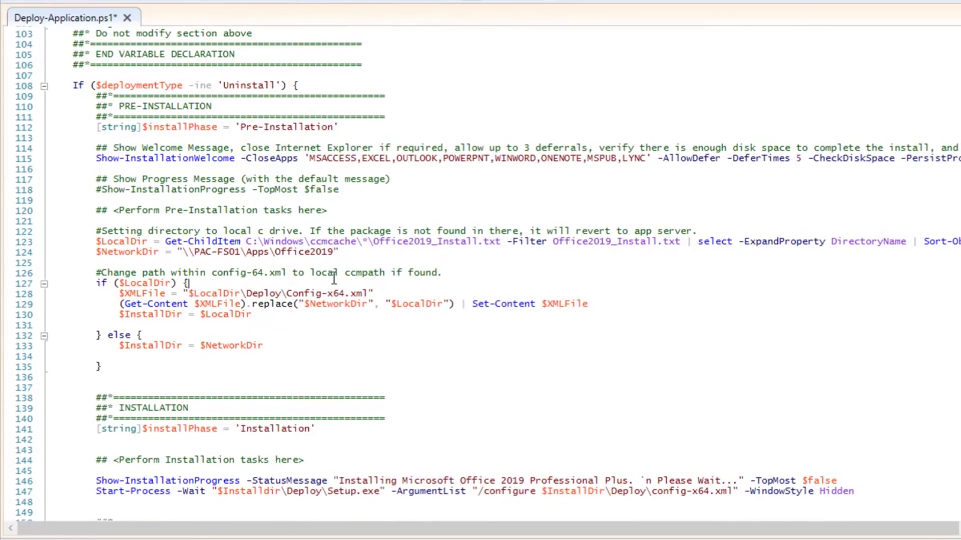
scroll(335, 272, "down", 1)
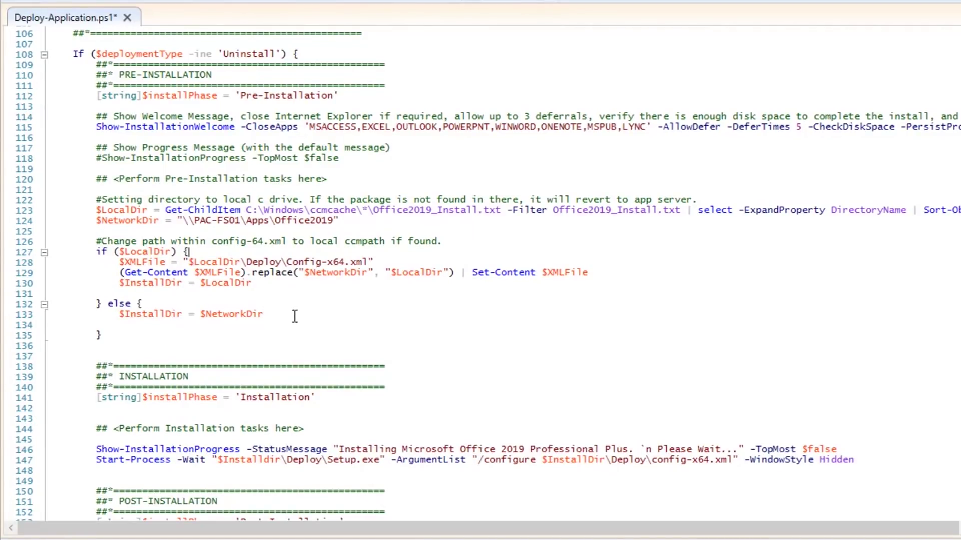
scroll(422, 248, "down", 3)
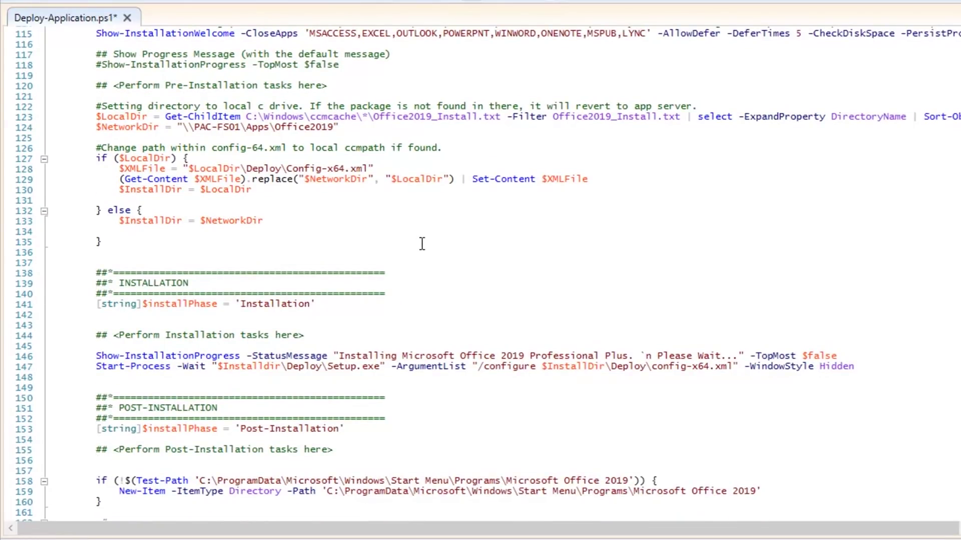
Step: Copy the base name Setup_VolumeLicense from the executable in the Office2019\Deploy folder without renaming it, and return to the script
scroll(422, 244, "down", 3)
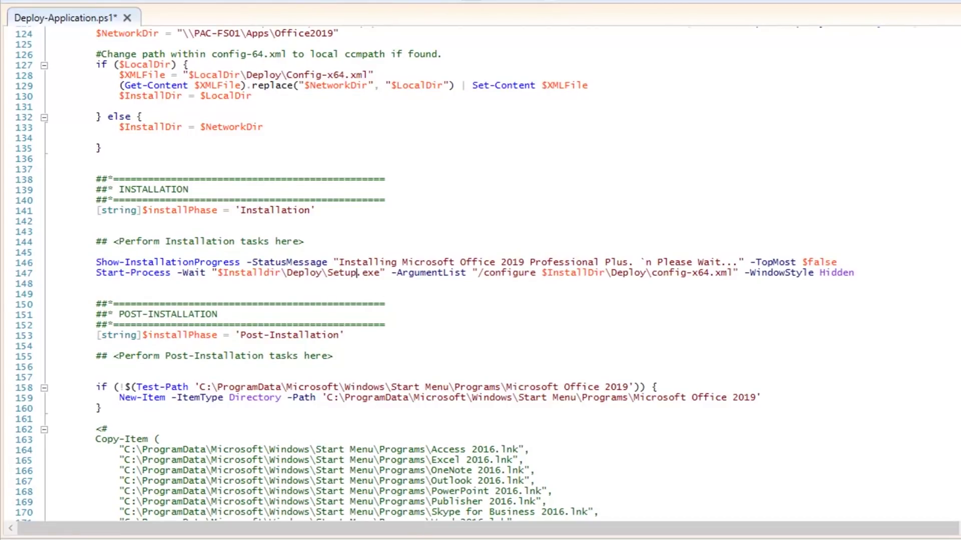
key("alt+Tab")
left_click(310, 149)
double_click(310, 149)
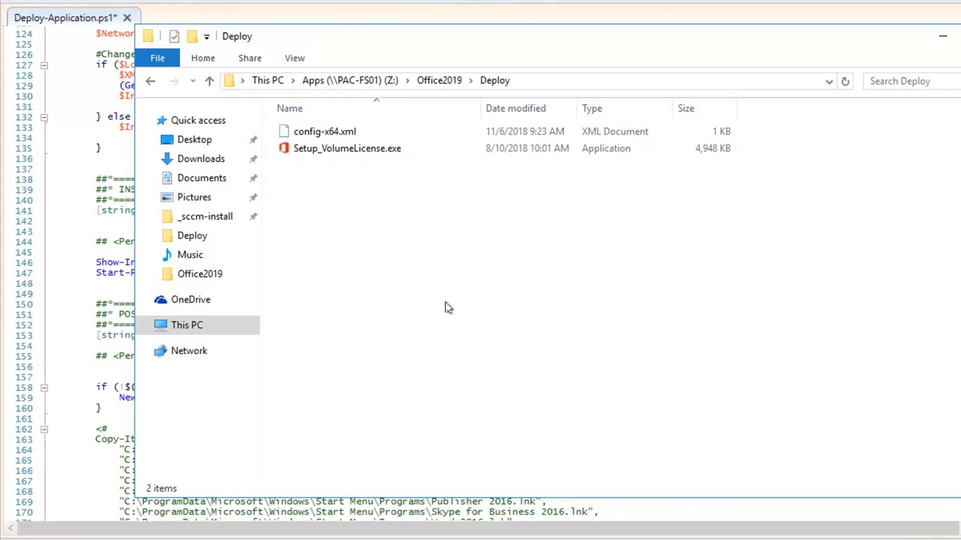
key("s")
key("F2")
key("ctrl+c")
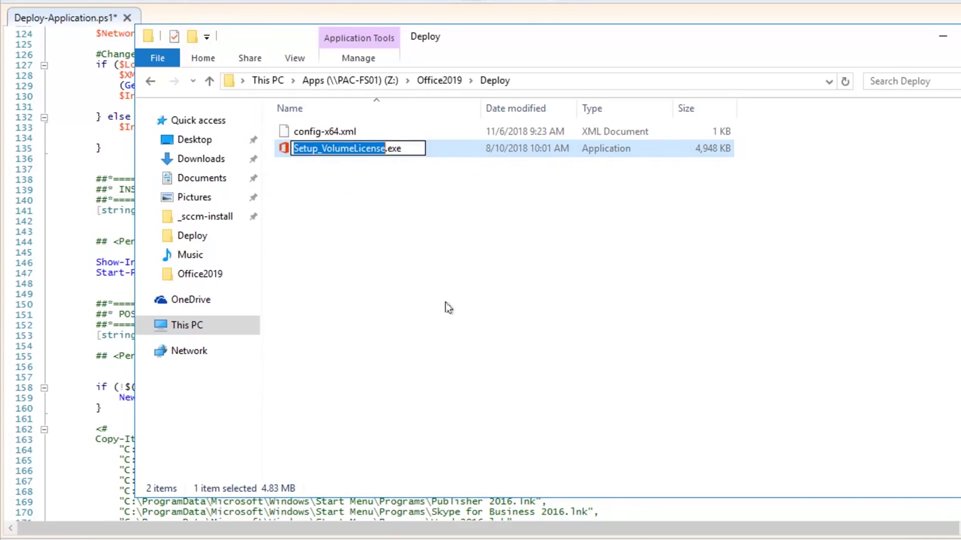
key("Escape")
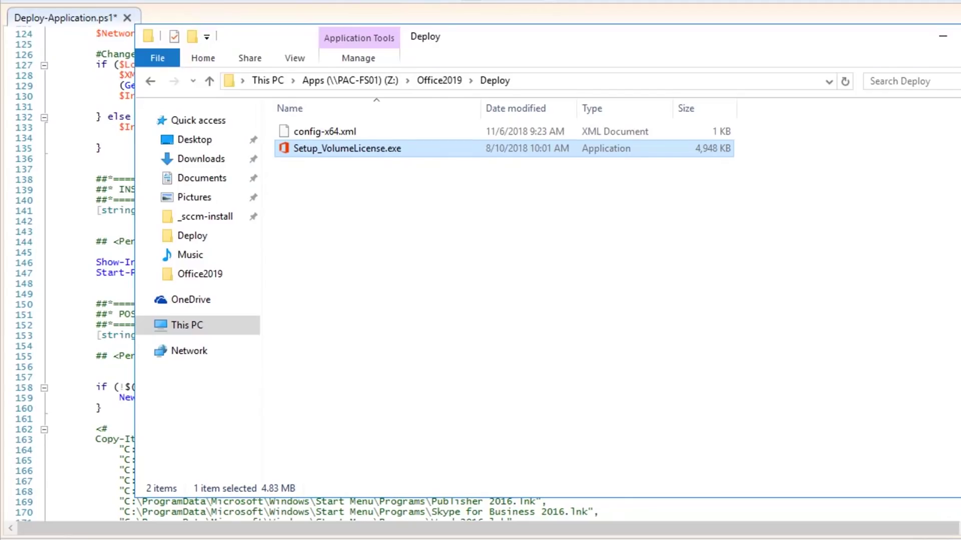
left_click(439, 80)
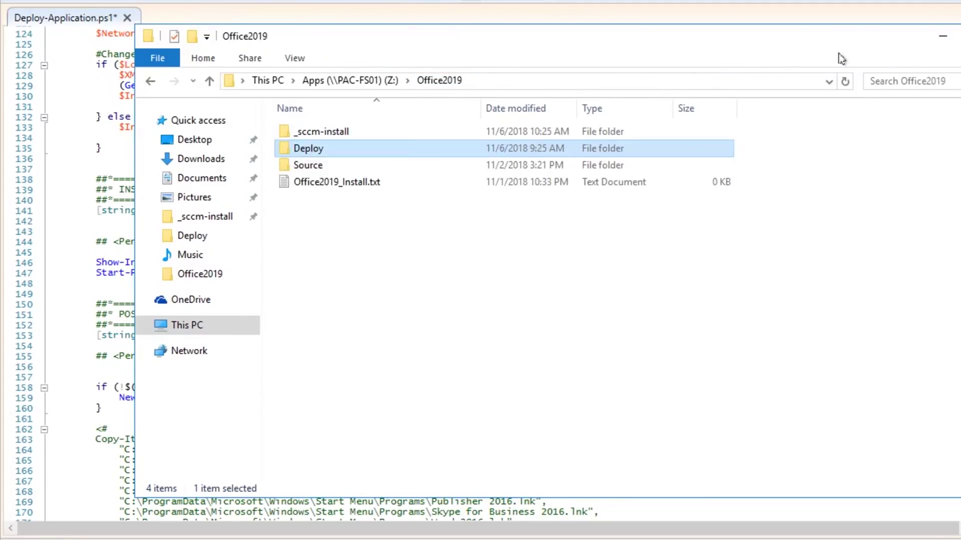
left_click(941, 38)
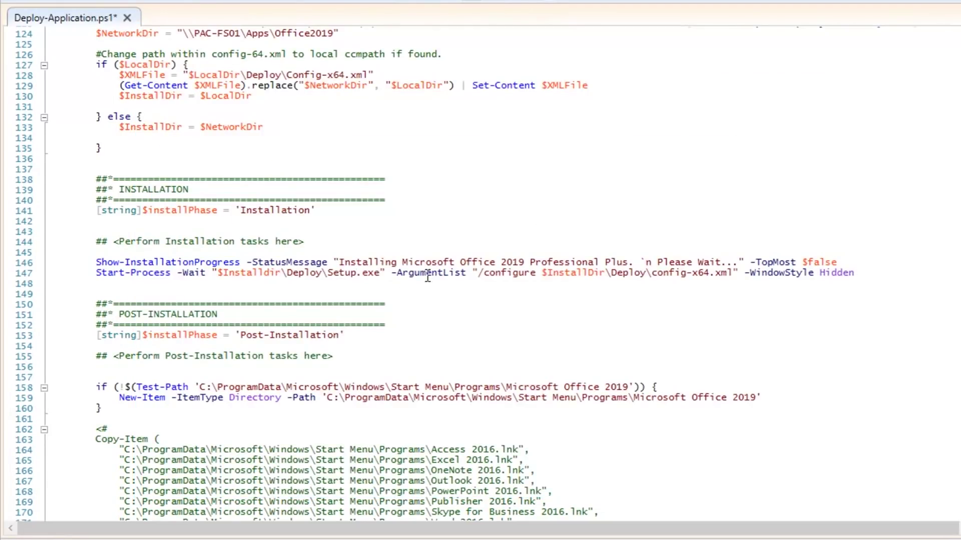
Step: Replace Setup with Setup_VolumeLicense in the executable path of the installation section's Start-Process command
key("shift+Left")
key("shift+Left")
key("shift+Left")
key("shift+Left")
key("shift+Left")
key("ctrl+v")
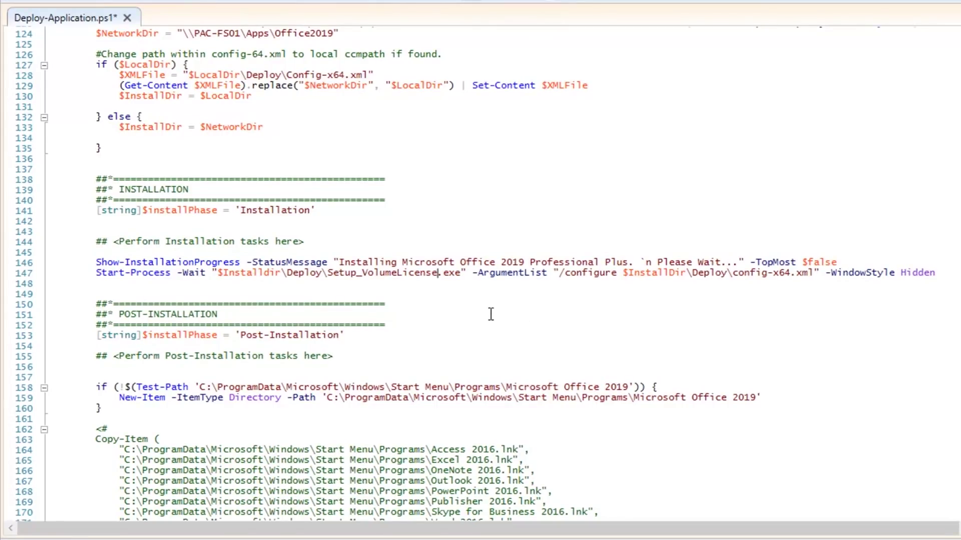
Step: Review the post-installation section, including the Start Menu folder creation, the commented-out shortcut copying and the Show-InstallationRestartPrompt command
scroll(494, 295, "down", 1)
scroll(492, 284, "down", 2)
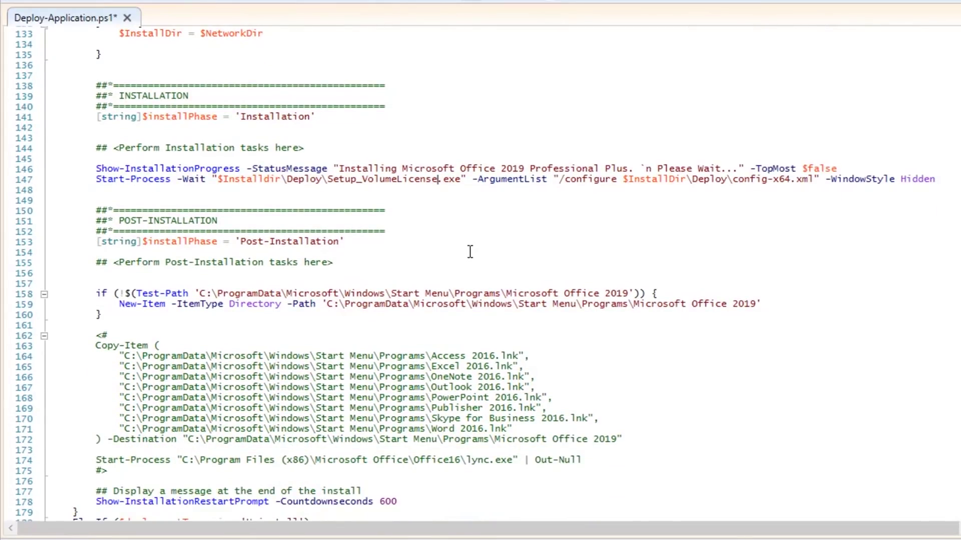
scroll(476, 245, "down", 1)
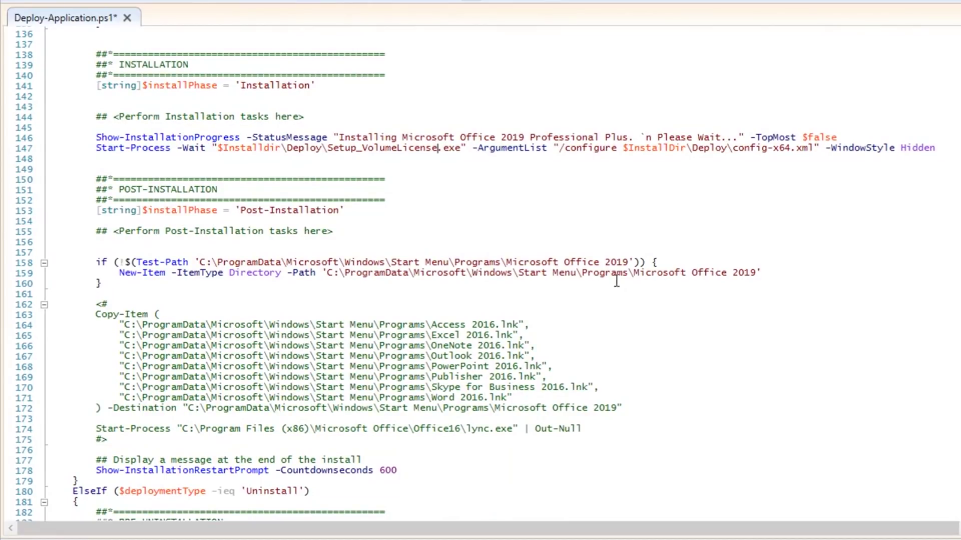
scroll(621, 280, "down", 1)
scroll(623, 277, "down", 1)
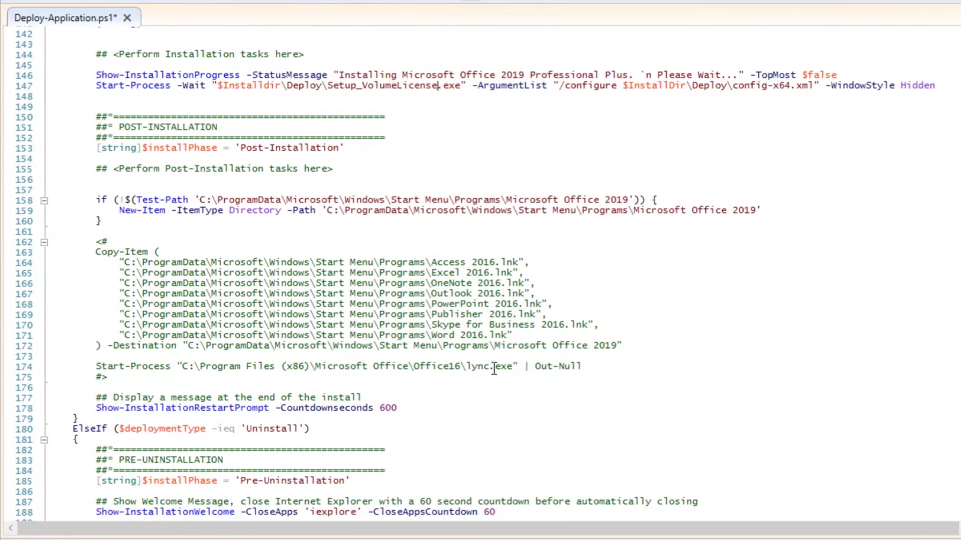
left_click_drag(399, 408, 95, 408)
left_click(466, 413)
Step: Save Deploy-Application.ps1, close the script editor and switch to the Office2019 folder in File Explorer
left_click(57, 38)
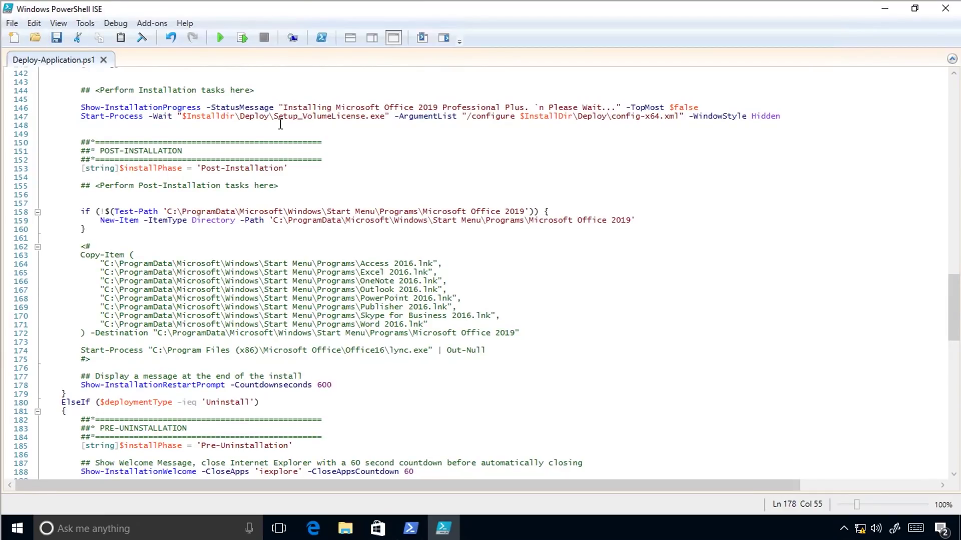
left_click(946, 9)
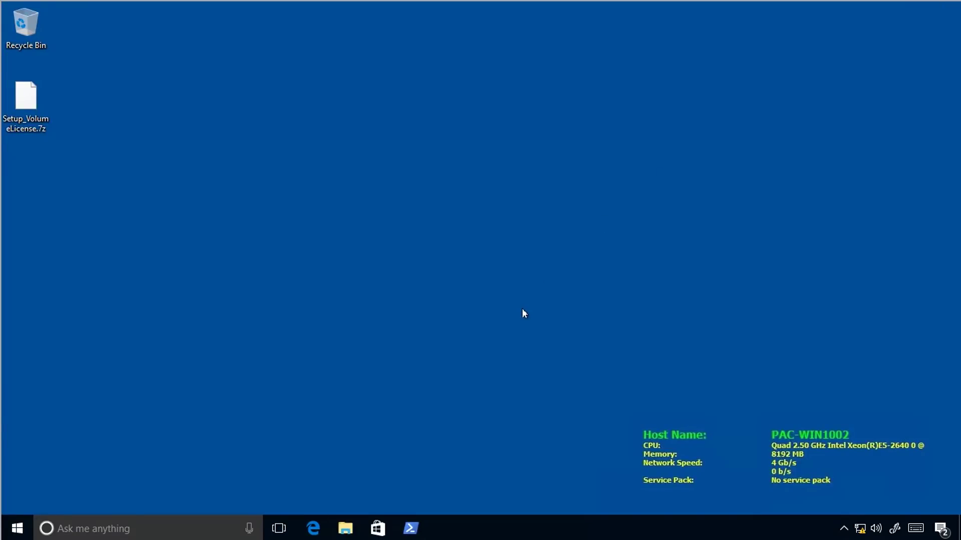
key("alt+Tab")
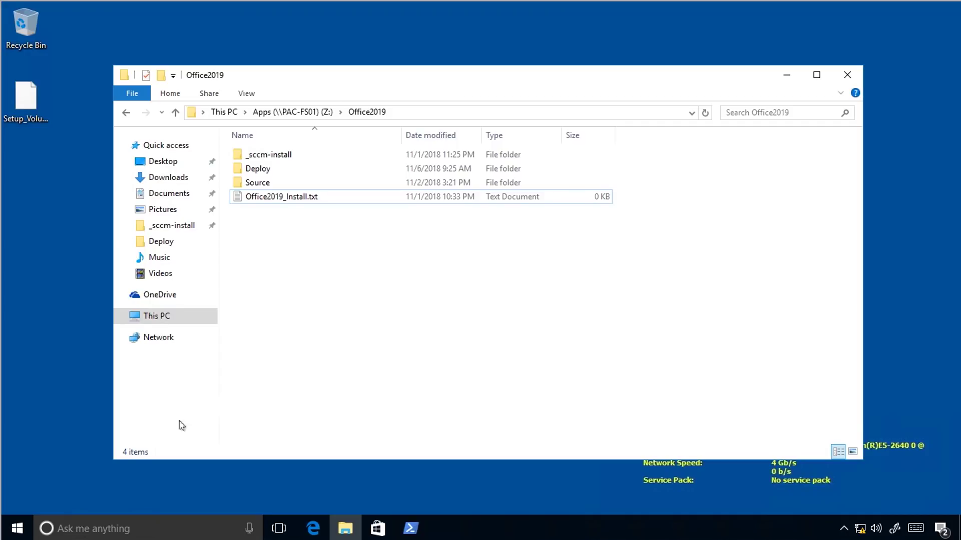
Step: Switch to the Configuration Manager Console and create a folder named Software Deployments under Device Collections
left_click(19, 528)
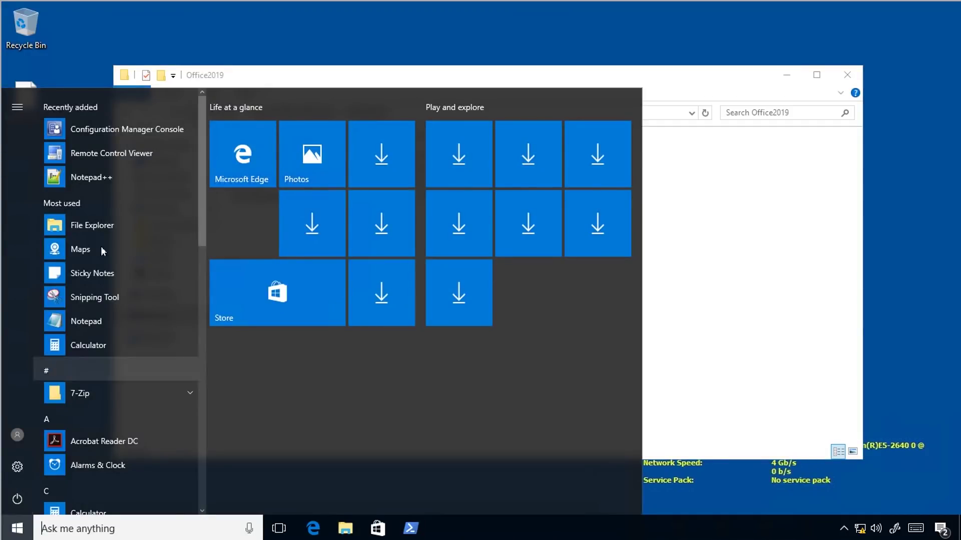
left_click(133, 130)
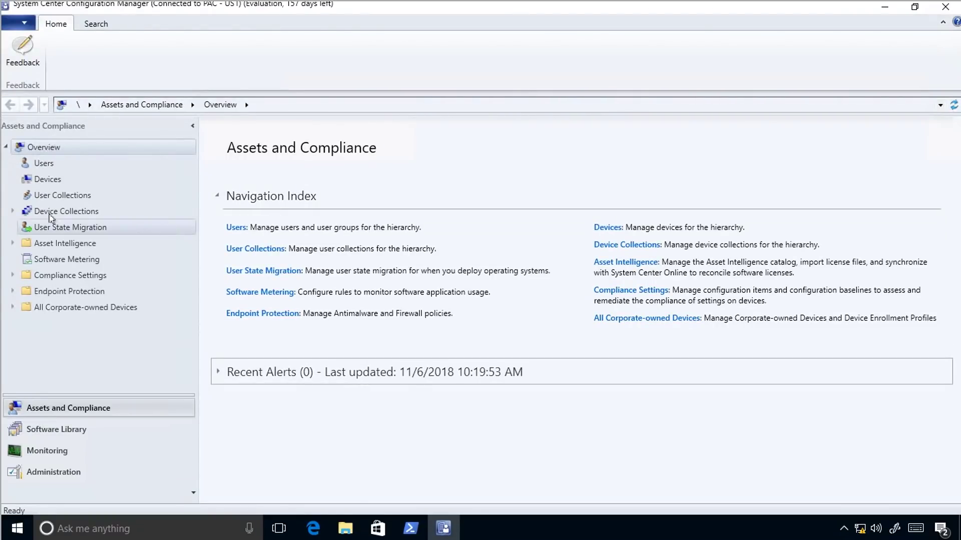
left_click(13, 212)
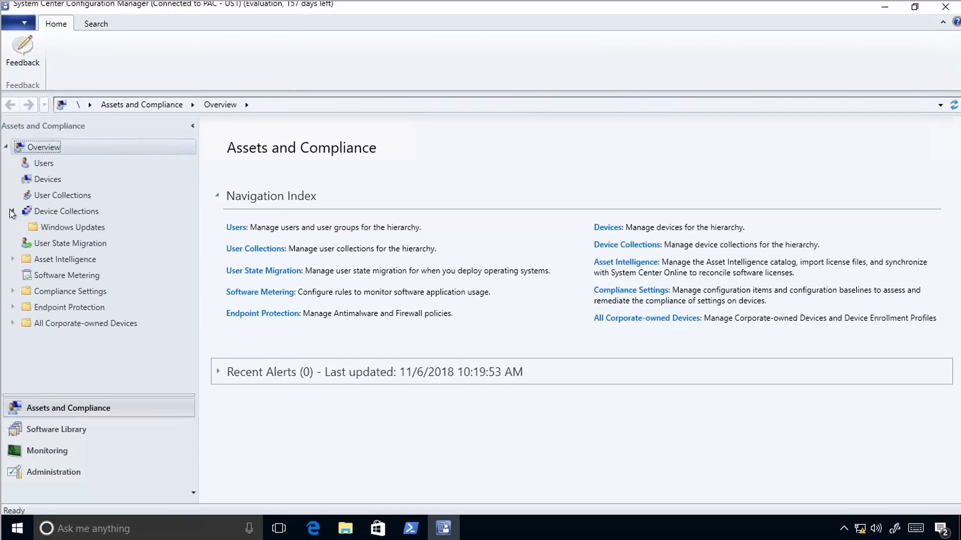
right_click(65, 216)
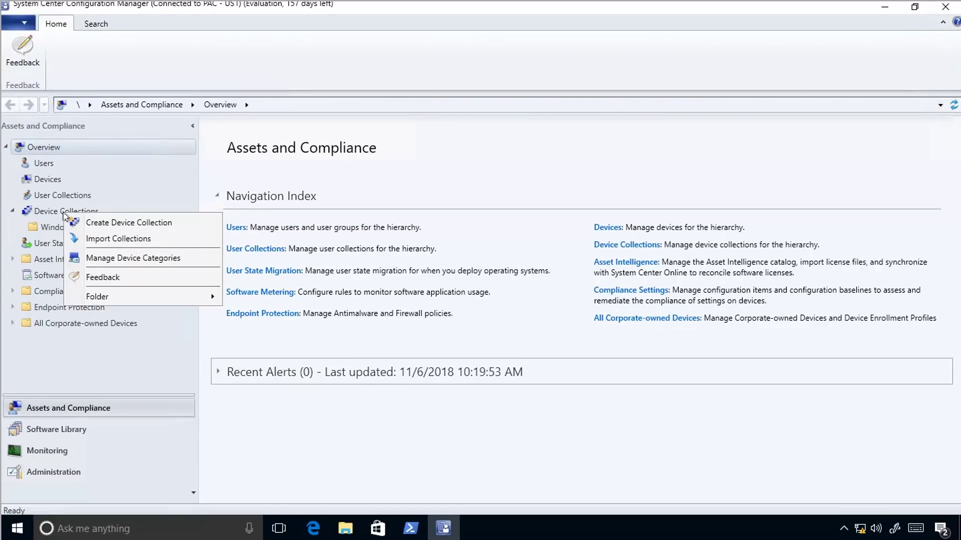
mouse_move(140, 296)
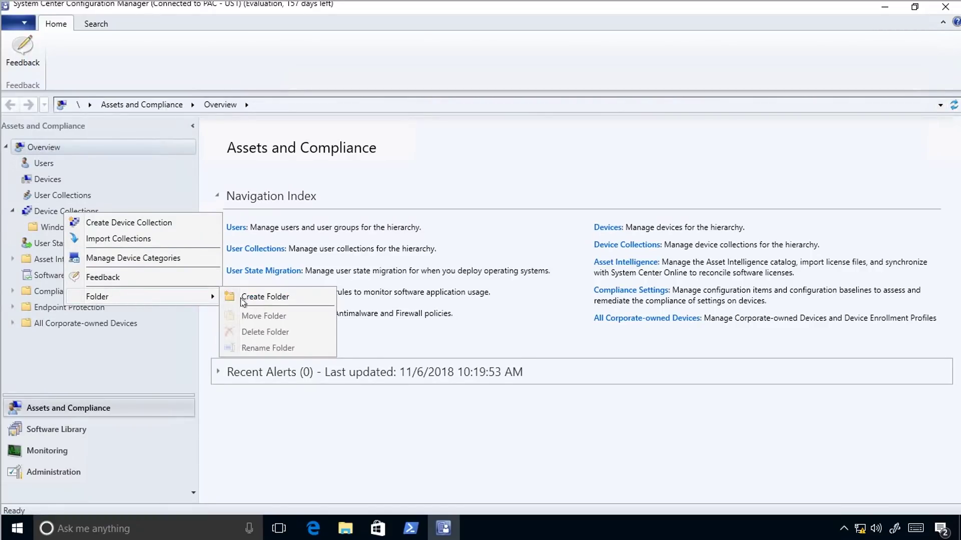
left_click(276, 297)
type("Software Deployments")
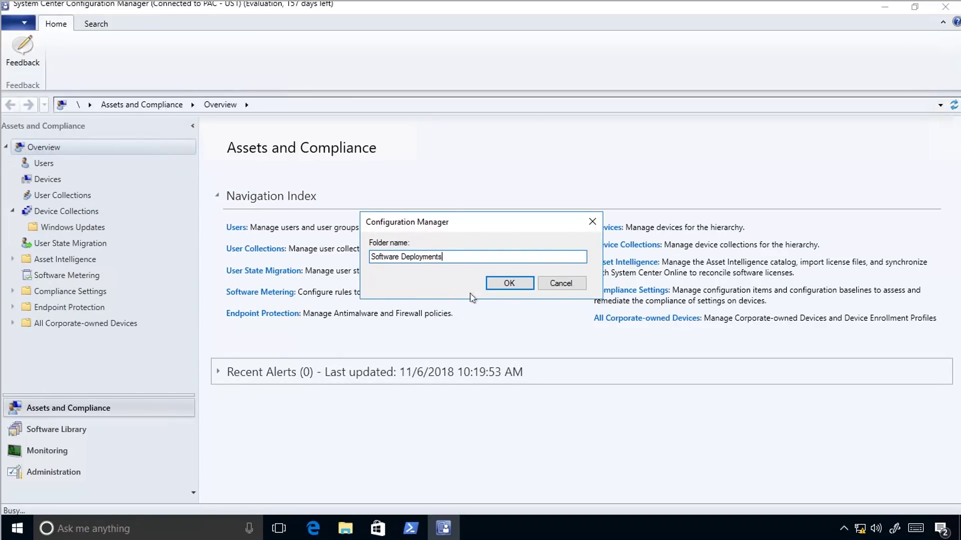
left_click(509, 284)
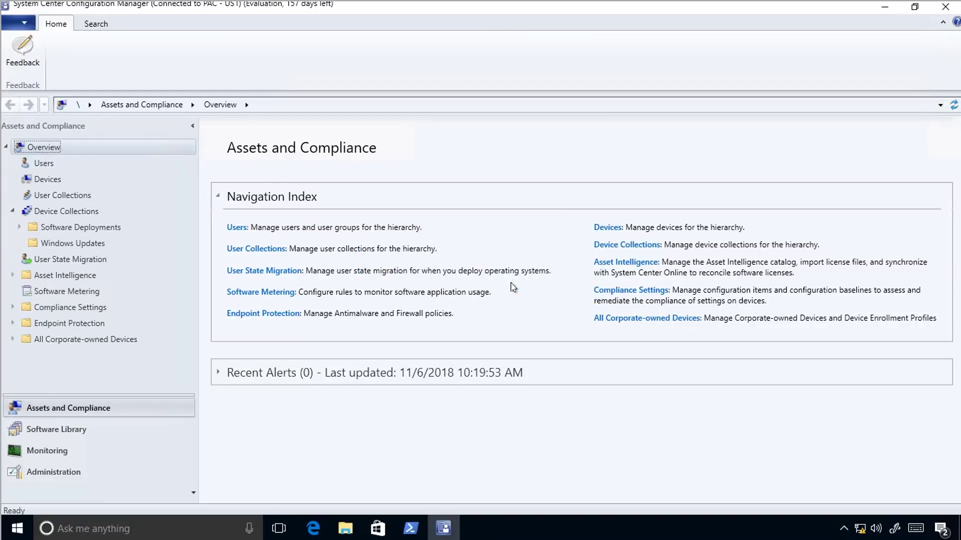
Step: Start a device collection in the Software Deployments folder named Microsoft Office 2019 Upgrade, with All Workstations as the limiting collection
left_click(58, 228)
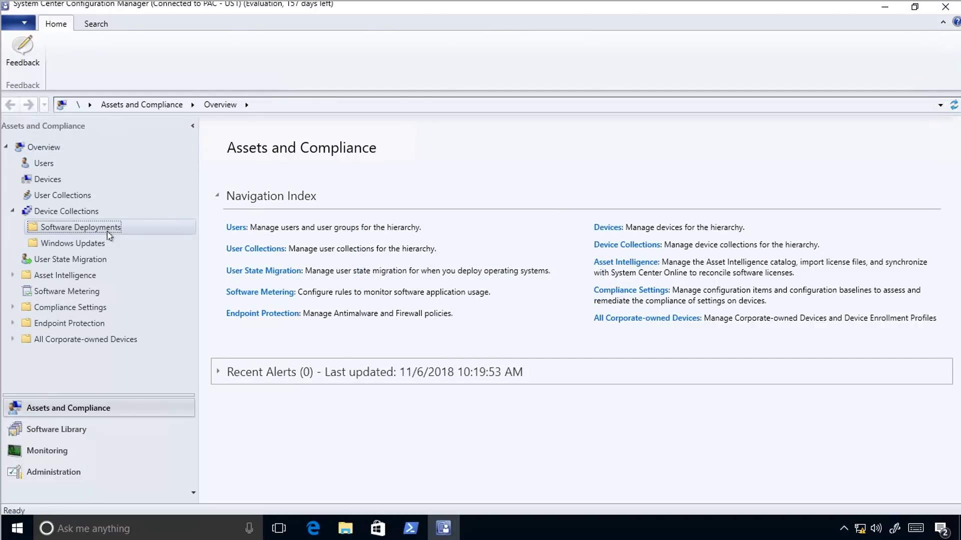
right_click(348, 226)
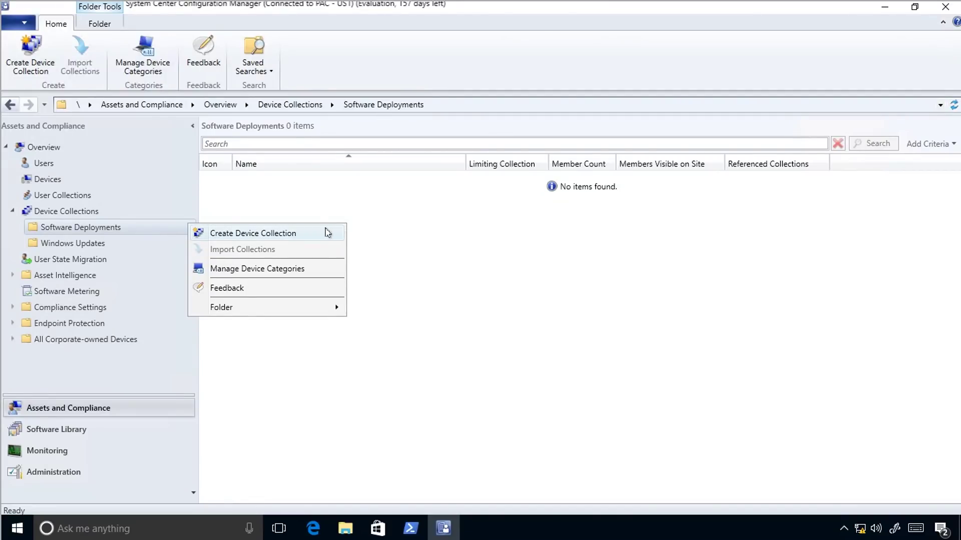
left_click(286, 235)
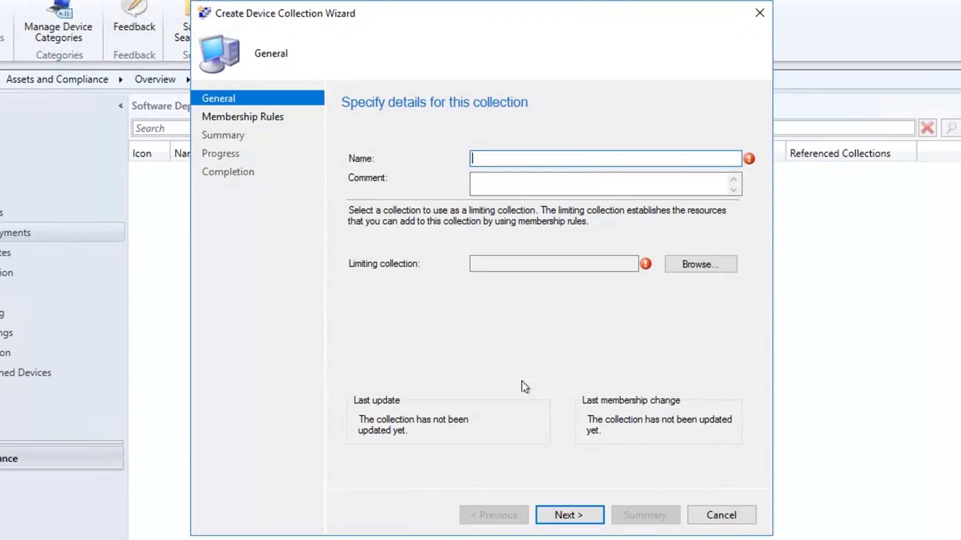
type("Microsoft Office ")
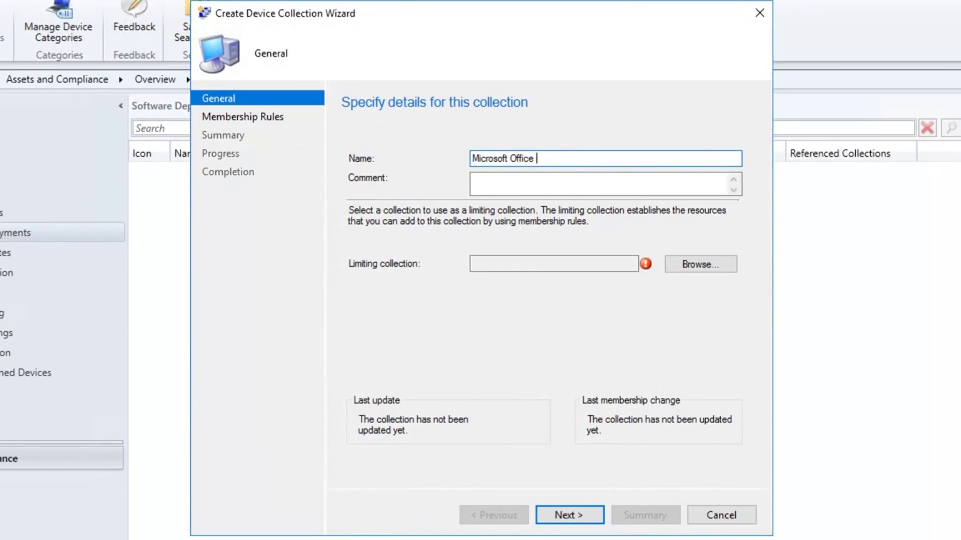
type("2019 Upgrade")
left_click(706, 270)
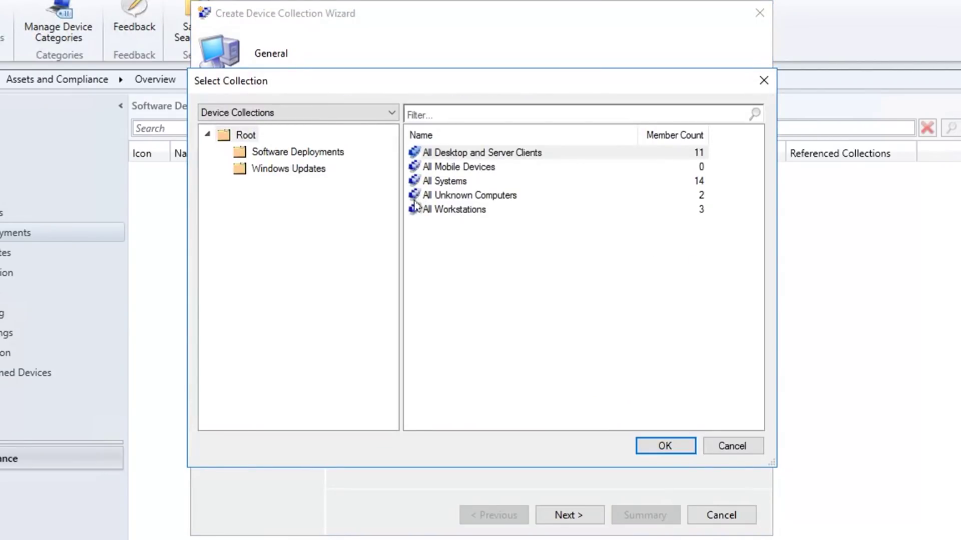
left_click(472, 210)
left_click(665, 445)
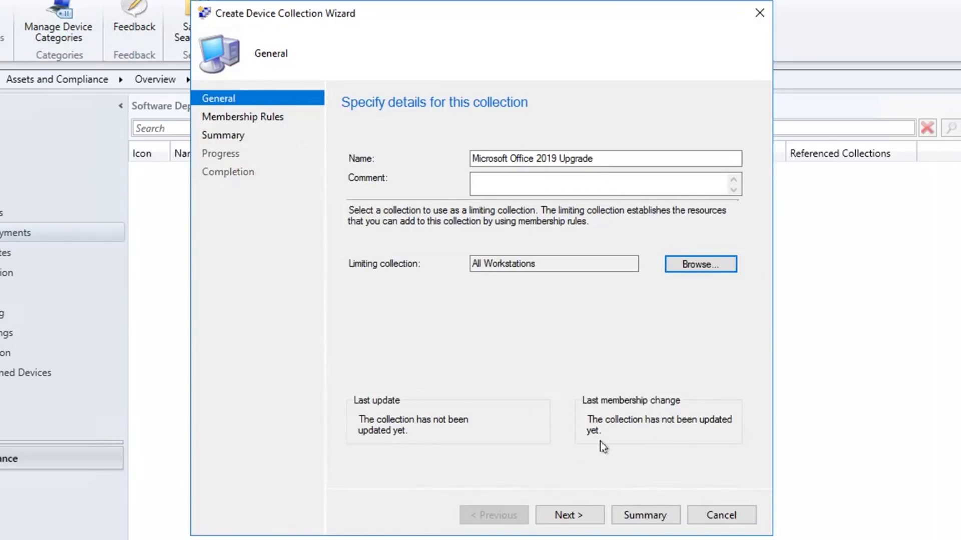
Step: Complete the device collection wizard without adding membership rules, keeping the default full update schedule
left_click(584, 517)
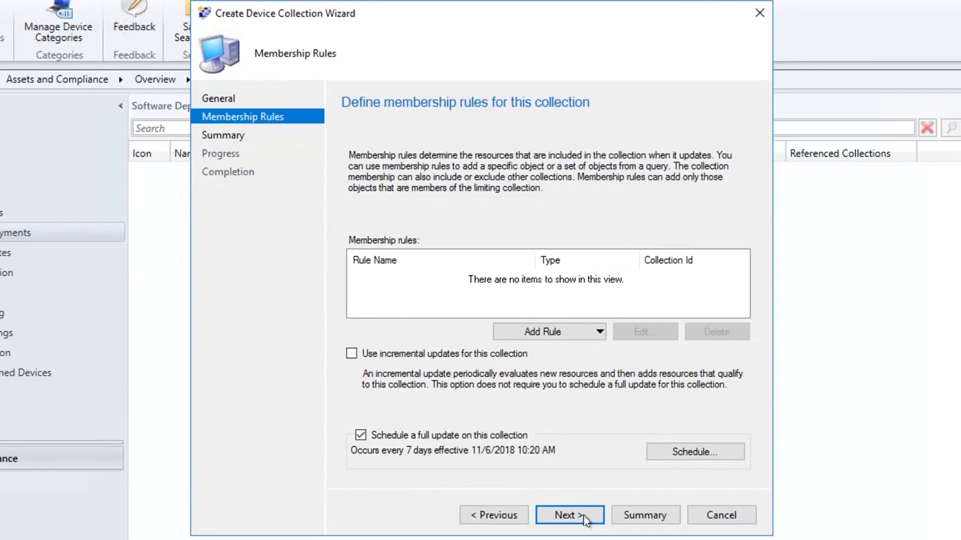
left_click(582, 518)
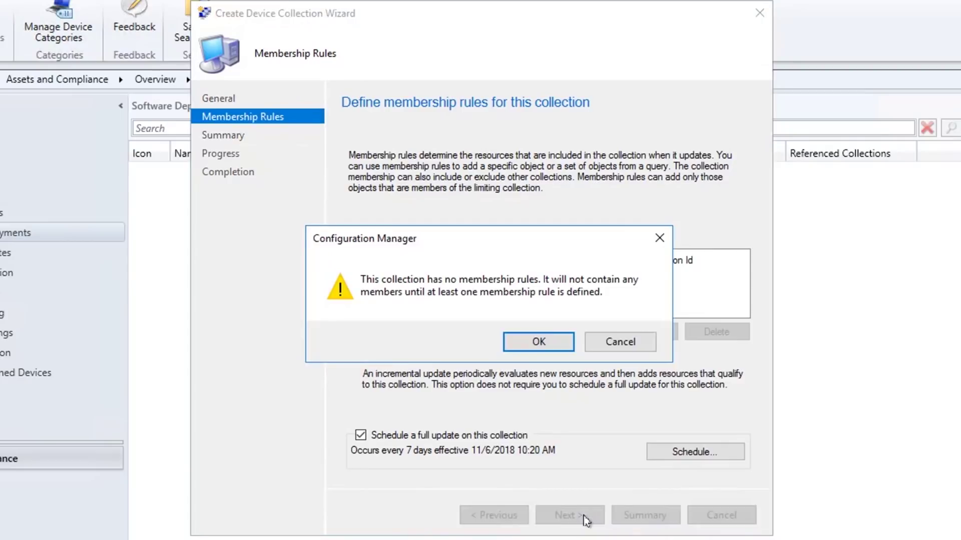
left_click(547, 340)
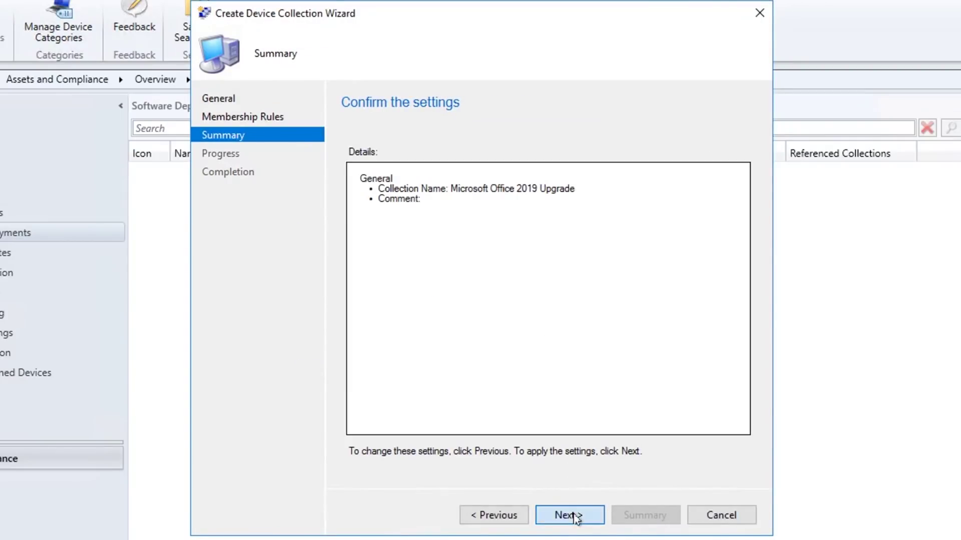
left_click(574, 517)
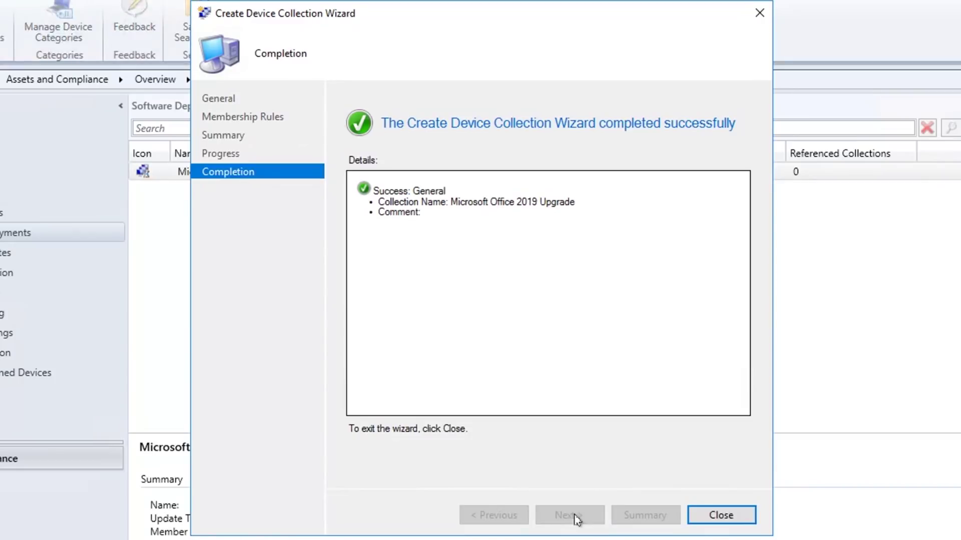
left_click(720, 515)
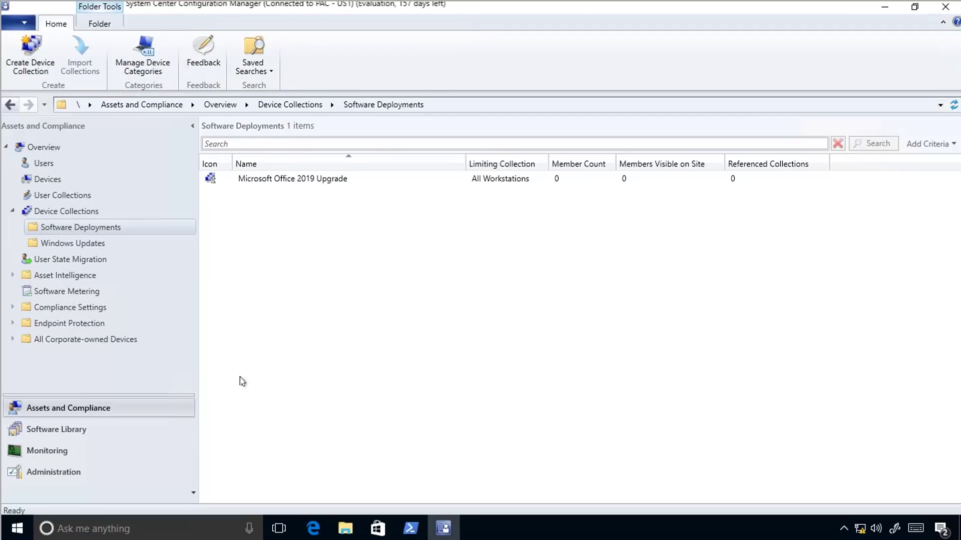
Step: Start a new application under Application Management in the Software Library, with its information specified manually
left_click(74, 433)
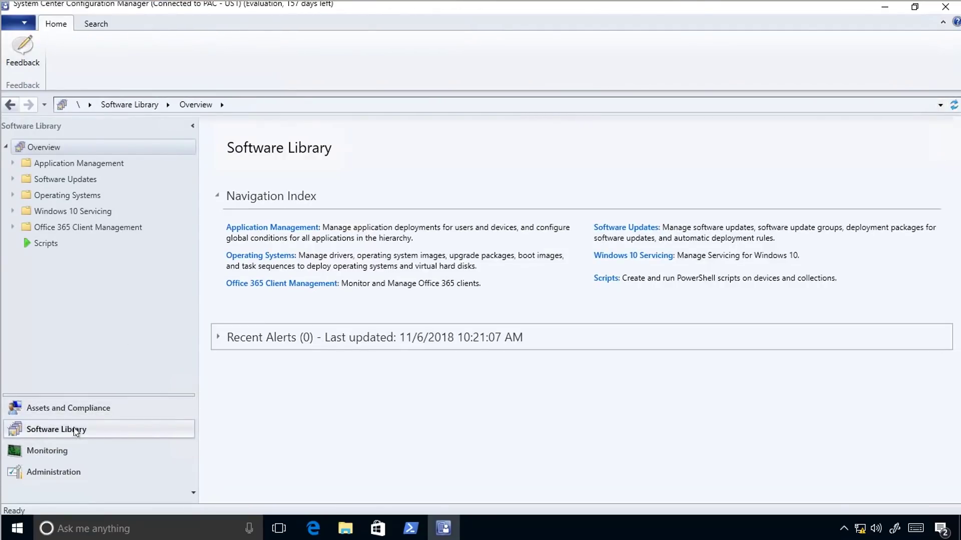
left_click(12, 164)
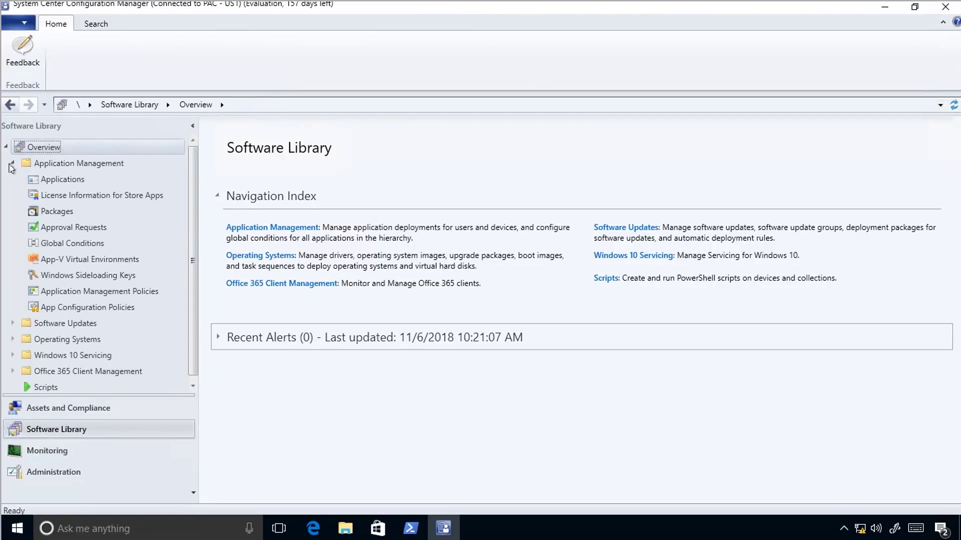
left_click(60, 180)
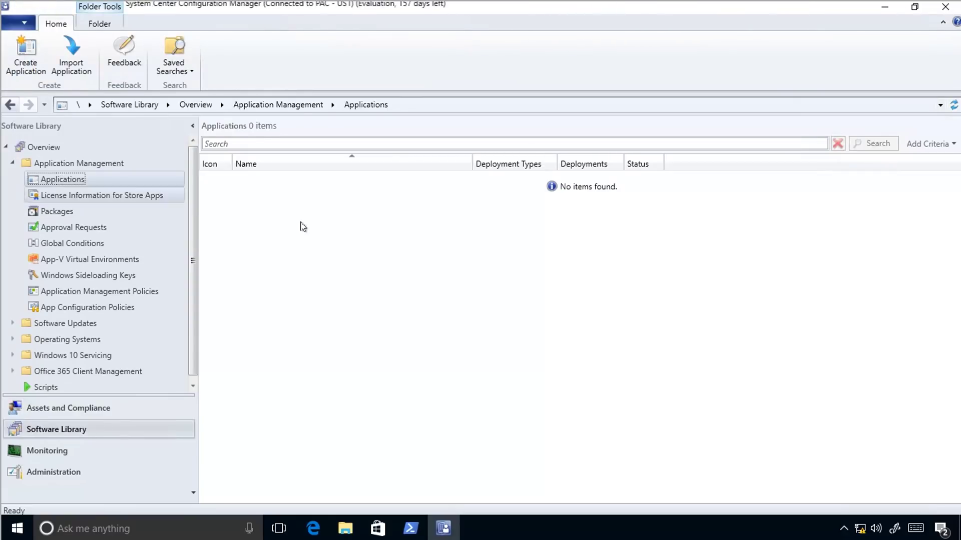
right_click(330, 237)
left_click(279, 249)
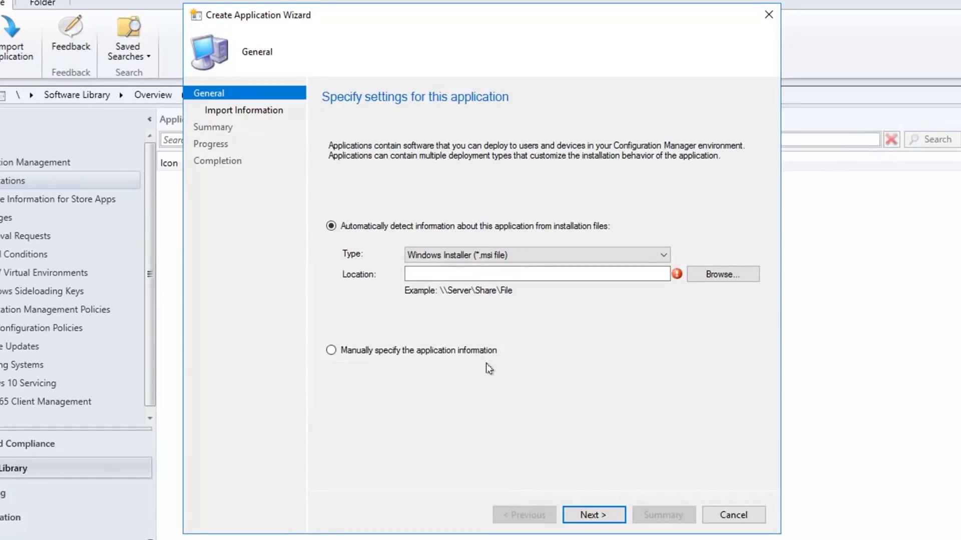
left_click(434, 349)
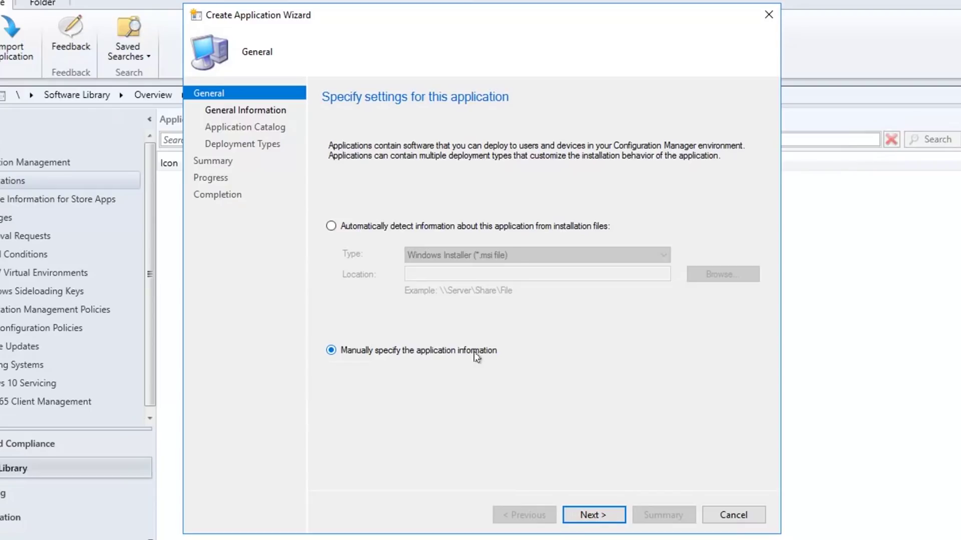
left_click(593, 515)
Step: Name the application Microsoft Office 2019 Upgrade, with comment "Upgrade to office 2019", publisher Microsoft and software version x64
type("Micro")
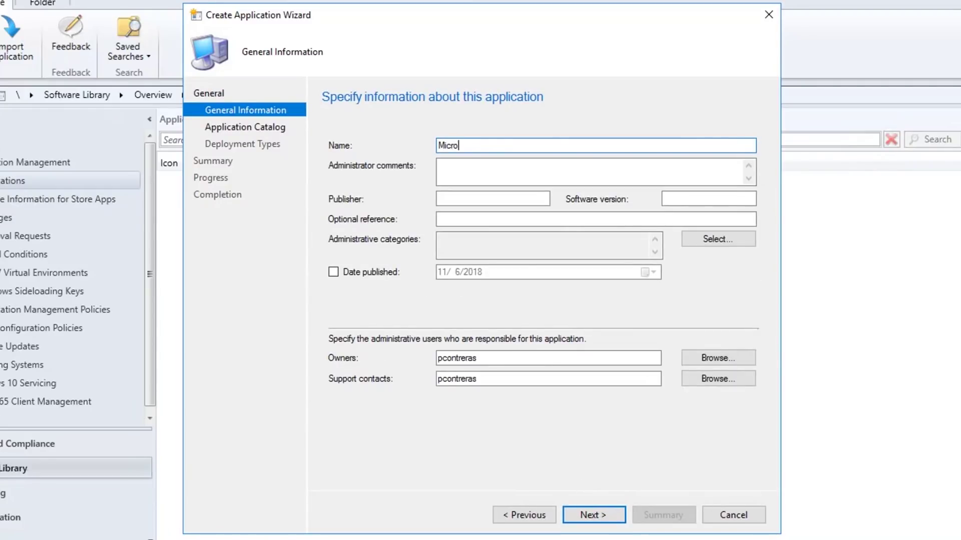
type("soft Office 2019 Upgrade")
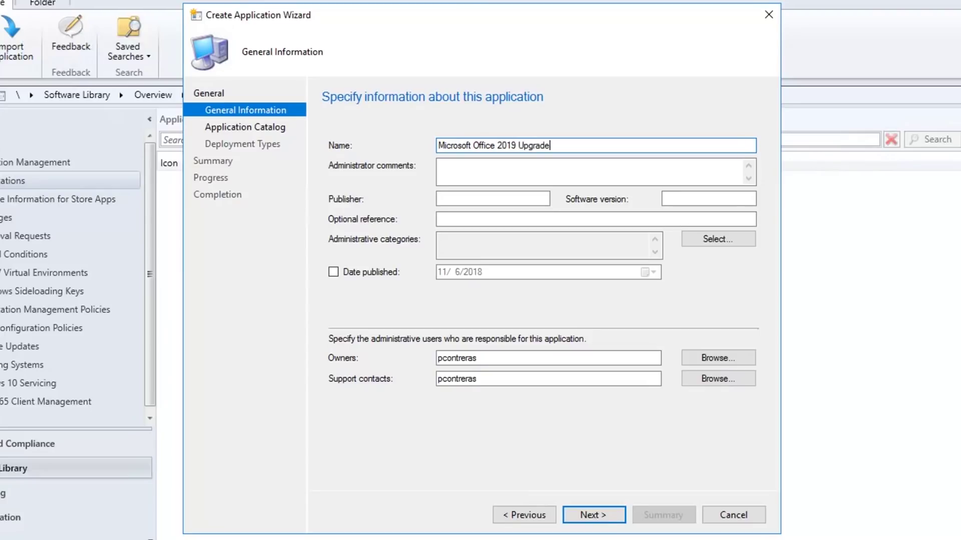
left_click(527, 175)
type("Upgrade to office 2019")
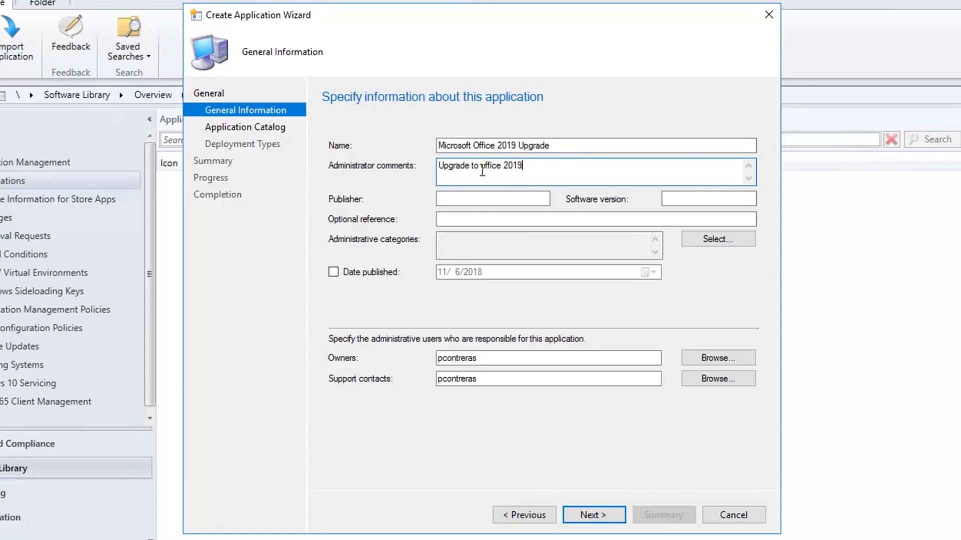
left_click(476, 198)
type("Microsoft")
key("Tab")
type("x64")
key("Tab")
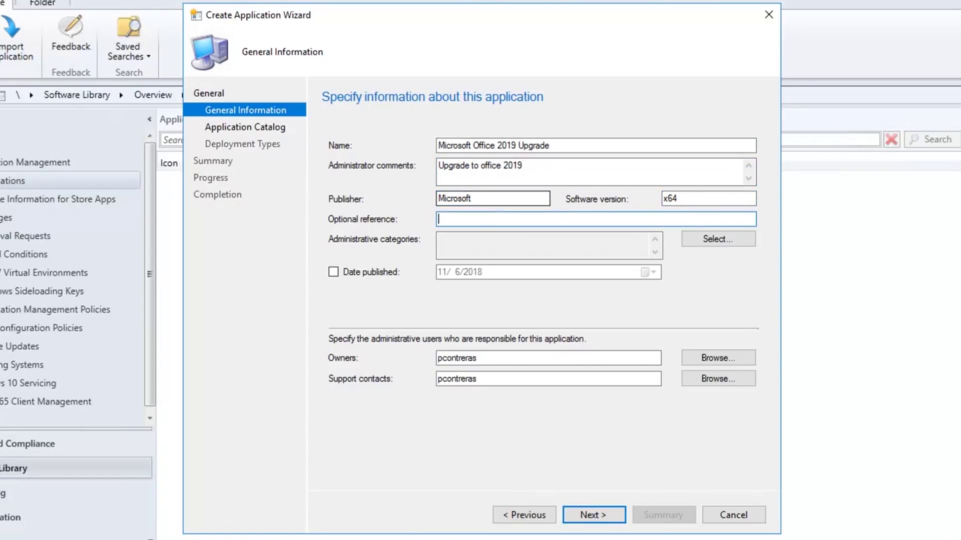
left_click(599, 518)
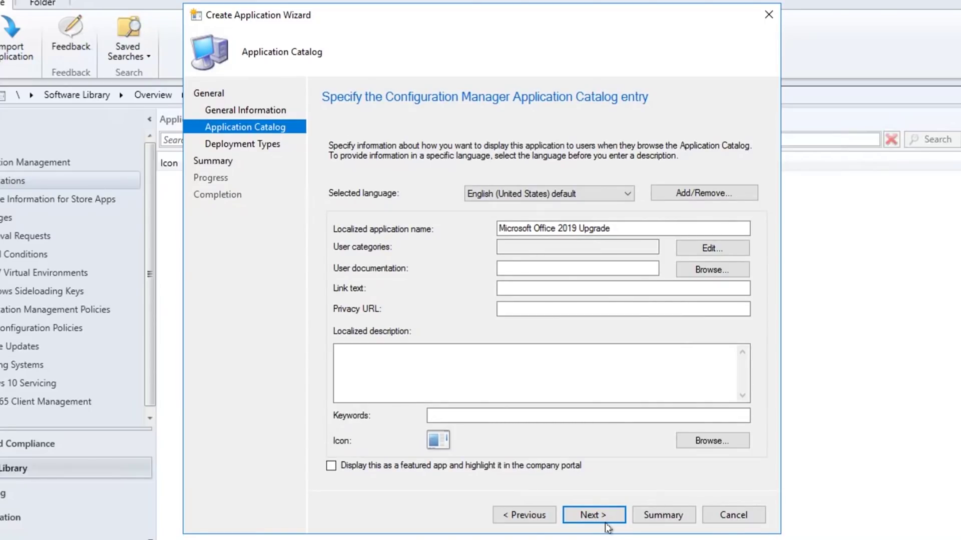
Step: Set the Application Catalog icon to Office2019.ico from the Office2019\_sccm-install folder
left_click(716, 440)
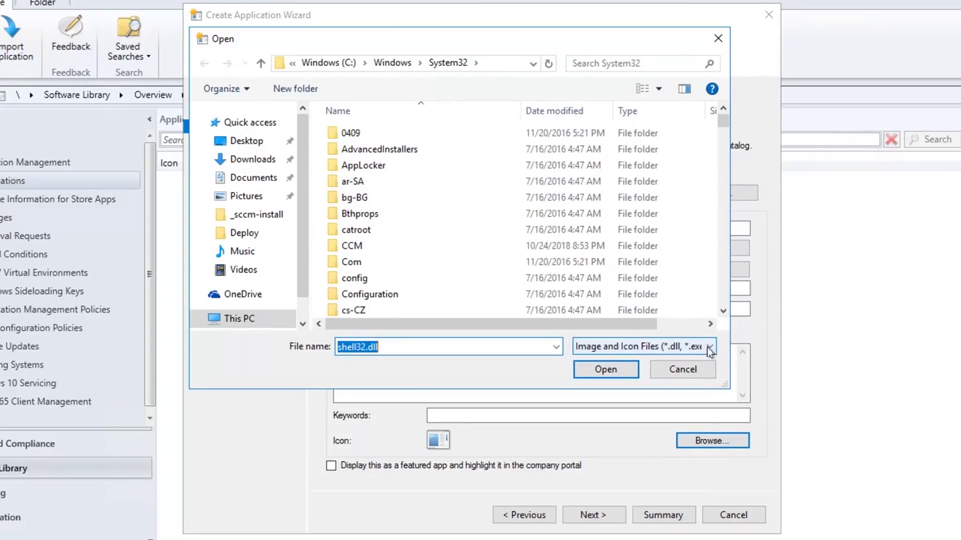
left_click(270, 219)
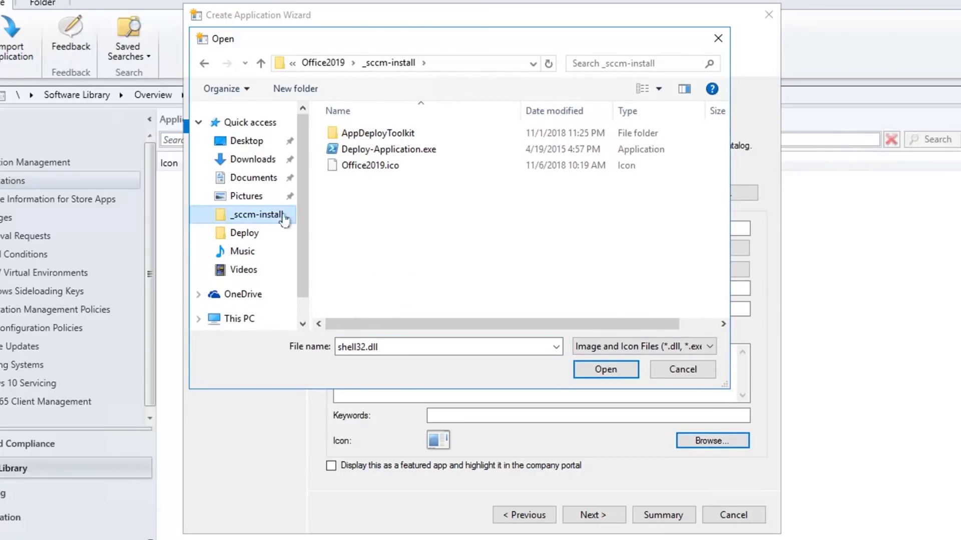
left_click(388, 167)
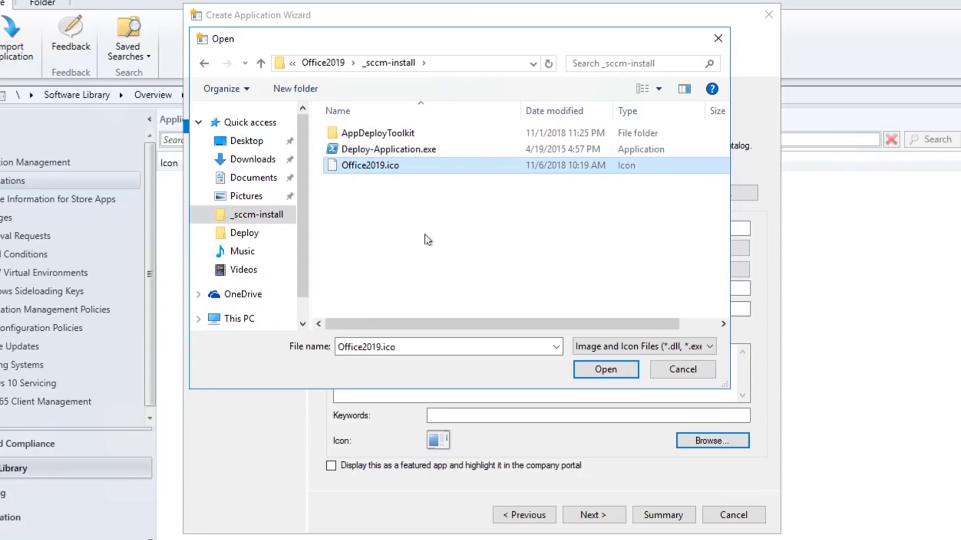
left_click(600, 370)
left_click(448, 416)
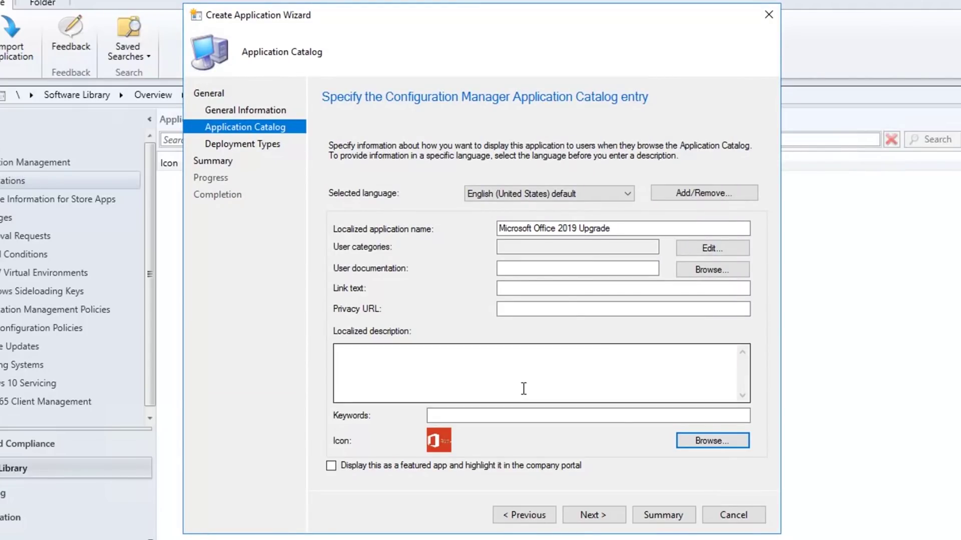
Step: Accept the Application Catalog entry and start a new deployment type for the application, using the Script Installer type
left_click(596, 513)
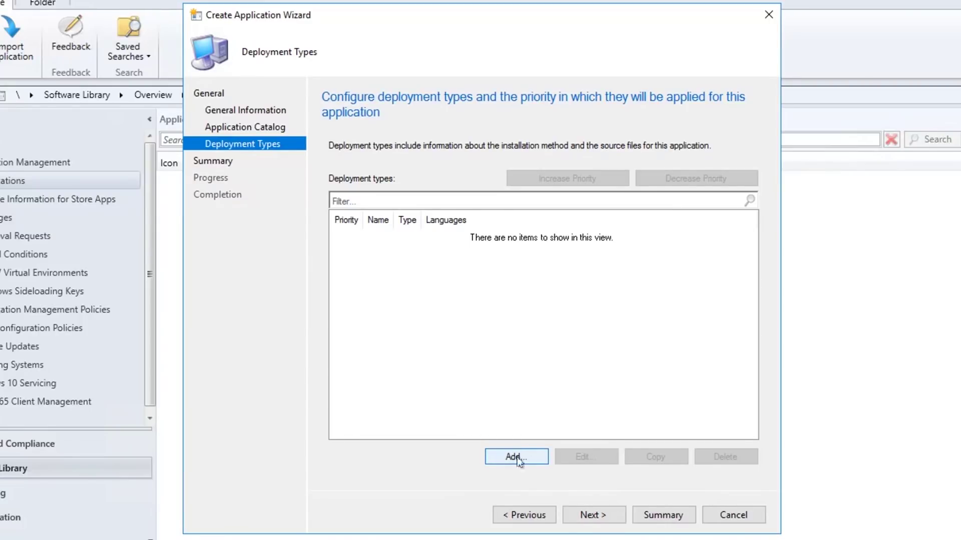
left_click(530, 457)
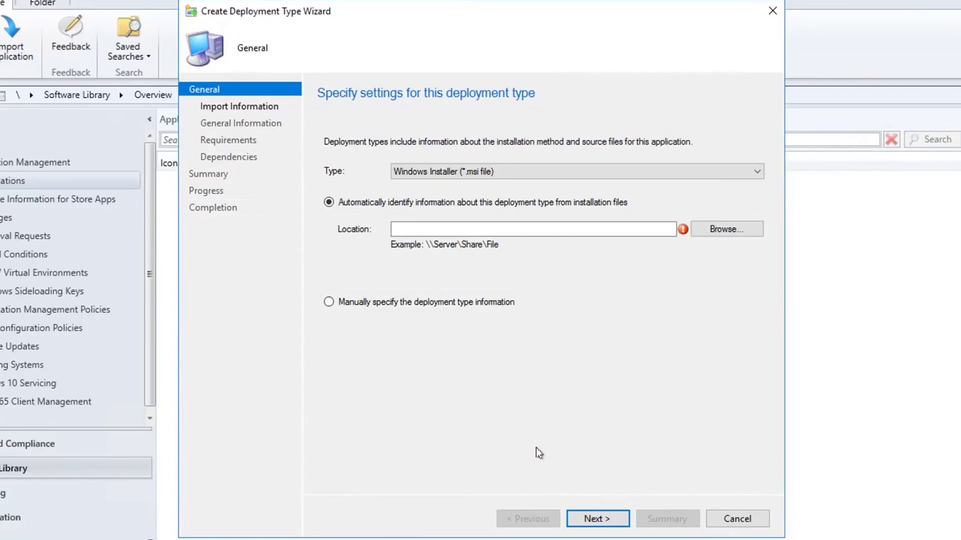
left_click(740, 172)
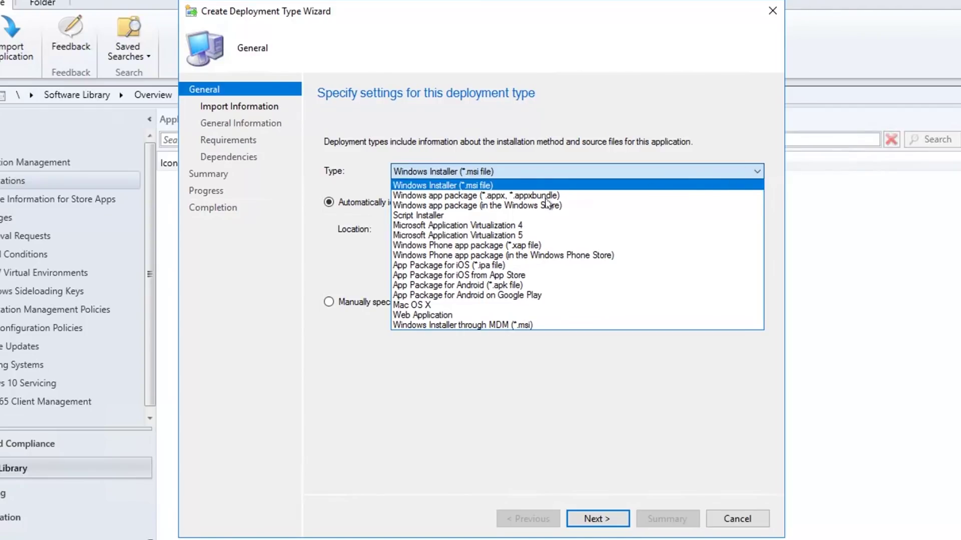
left_click(438, 215)
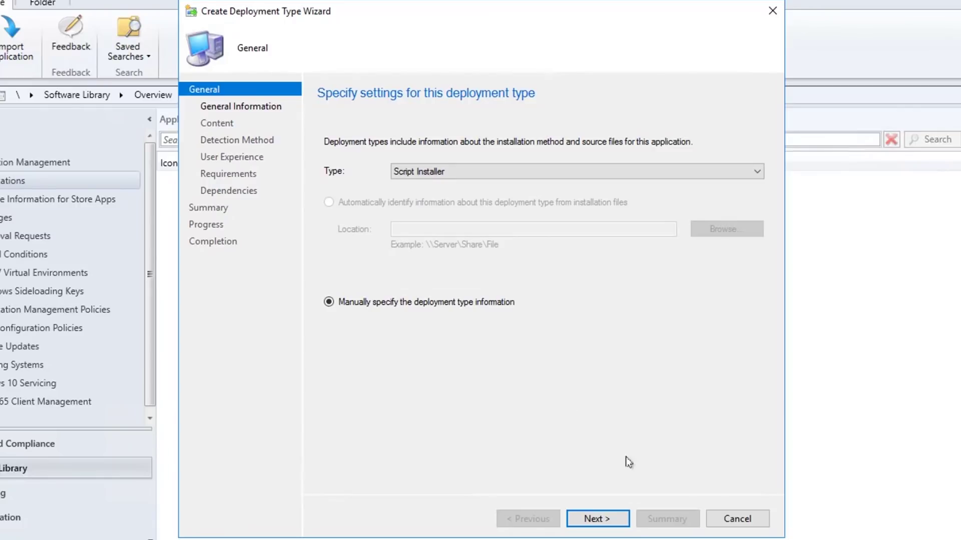
left_click(596, 519)
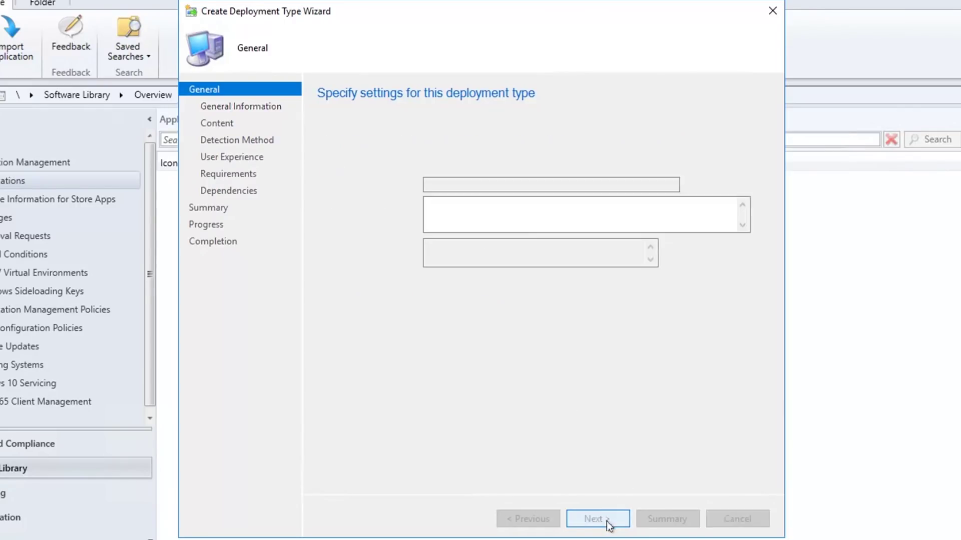
Step: Name the deployment type Microsoft Office 2019 Upgrade and continue to its content settings
type("Micr")
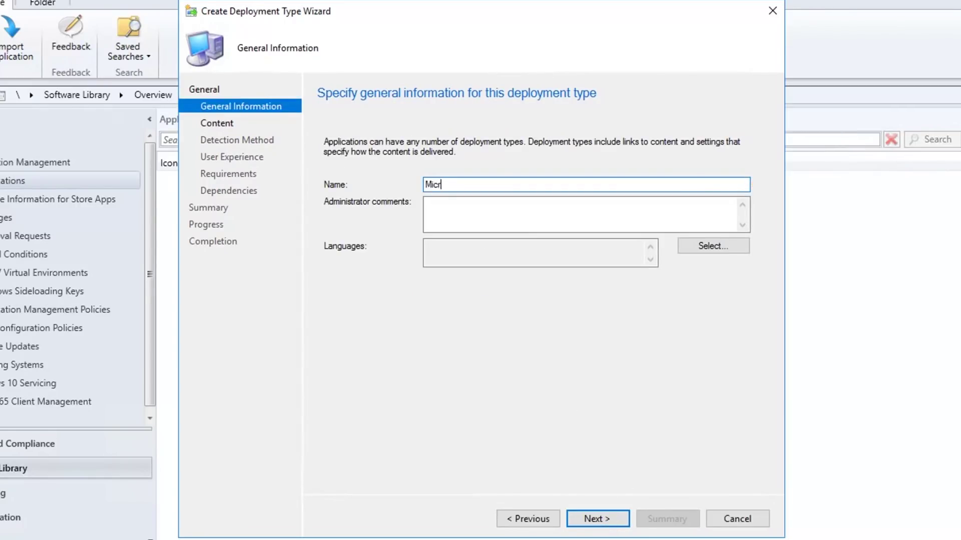
type("osoft Office 2019 Upgrade")
left_click(615, 522)
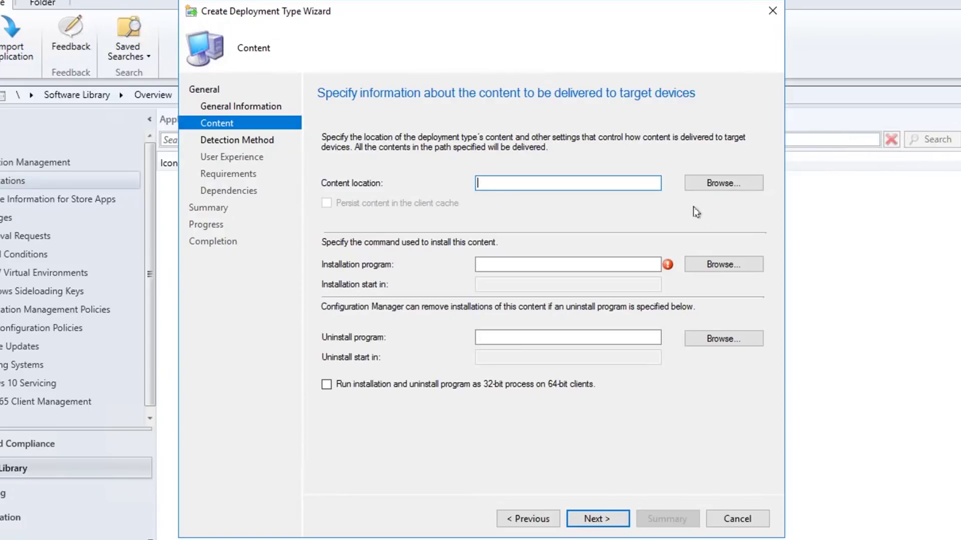
Step: Set the deployment type's content location to the network folder \\PAC-FS01\Apps\Office2019
left_click(722, 184)
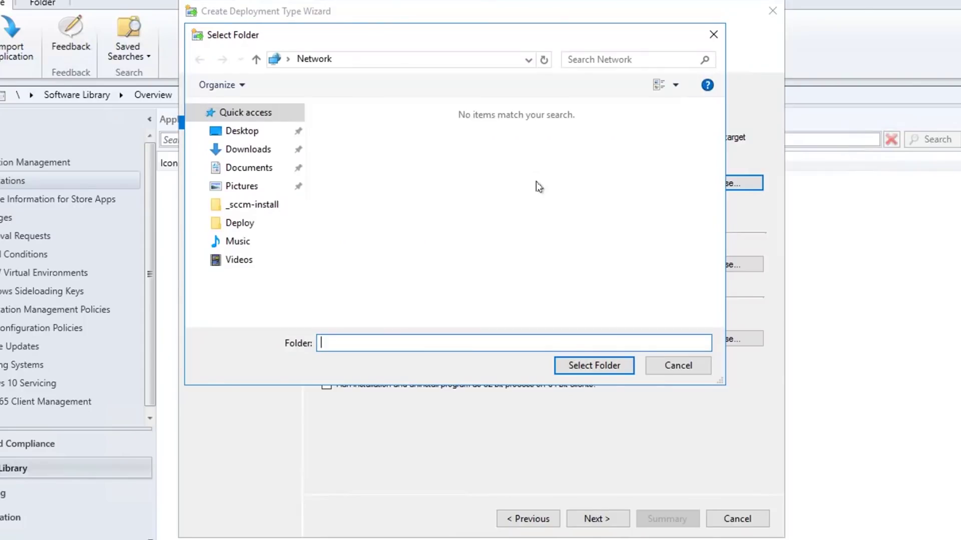
type("\\PAC-FS01\\Apps\\Office")
key("Down")
key("Return")
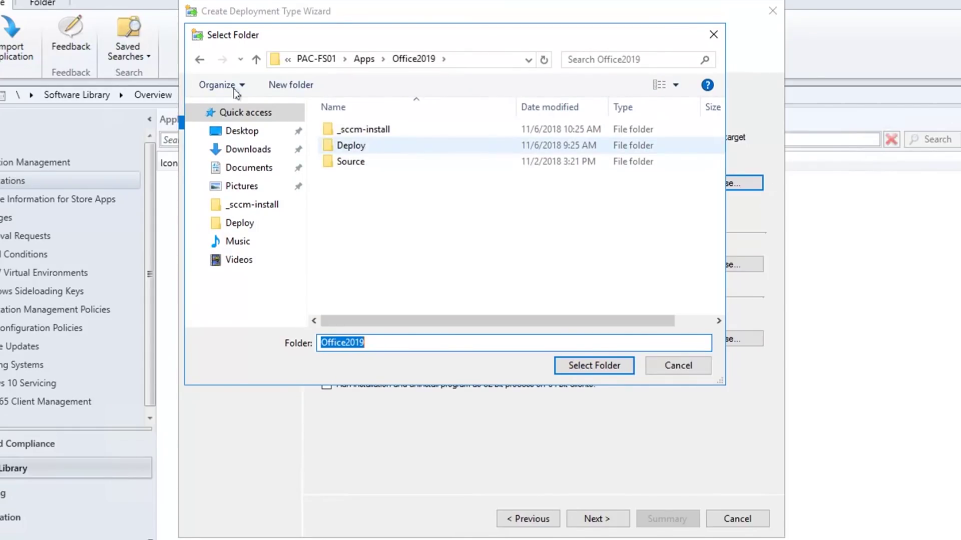
left_click(599, 366)
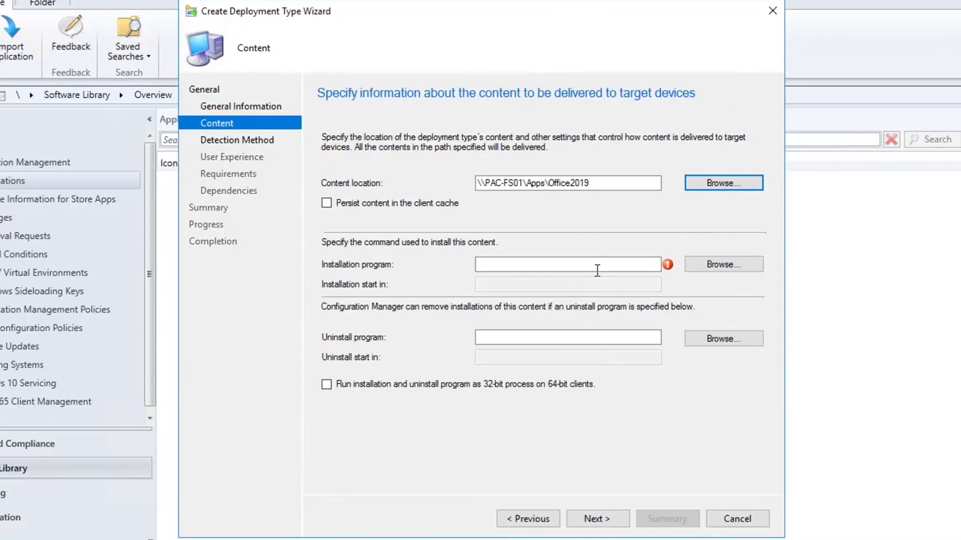
Step: Set the installation program to Deploy-Application.exe from the _sccm-install folder, accept the unverified publisher and continue to the detection method
left_click(727, 264)
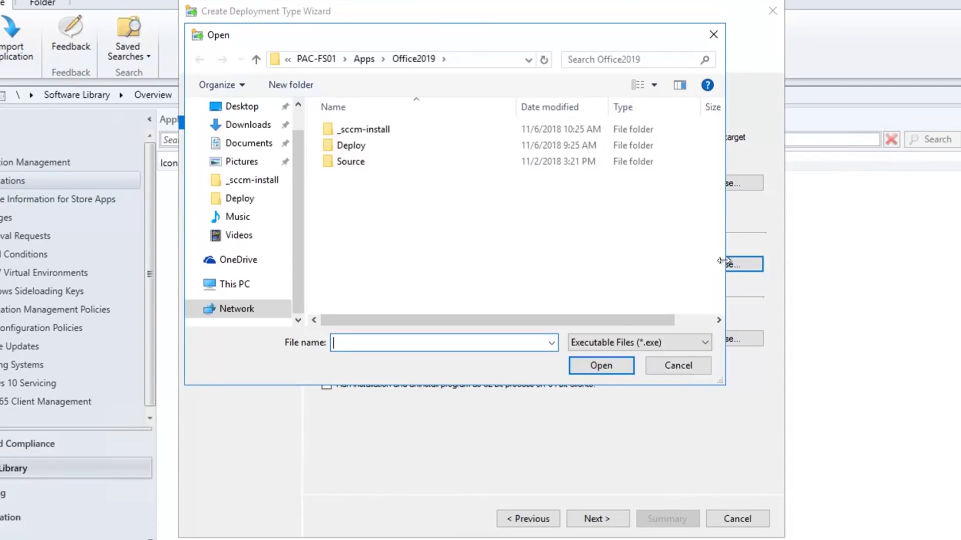
double_click(385, 131)
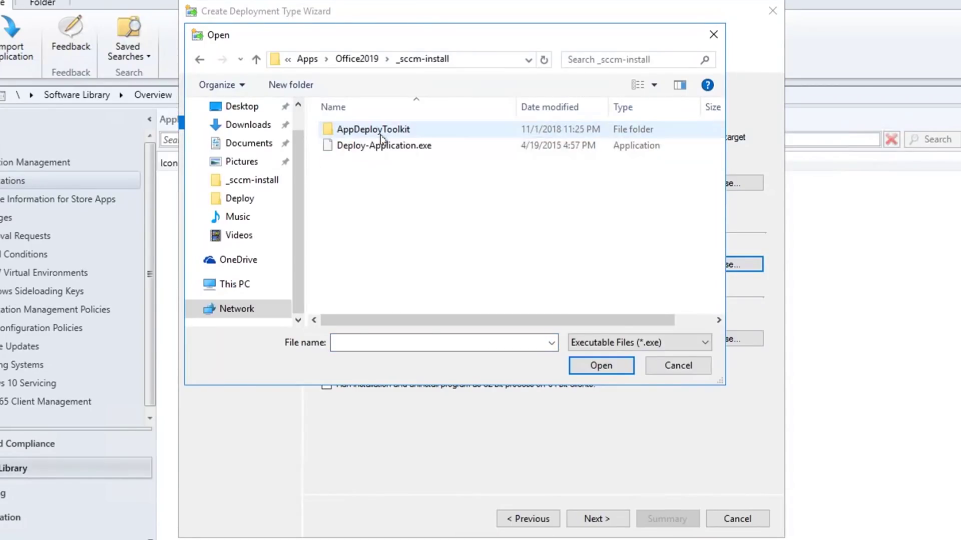
left_click(405, 148)
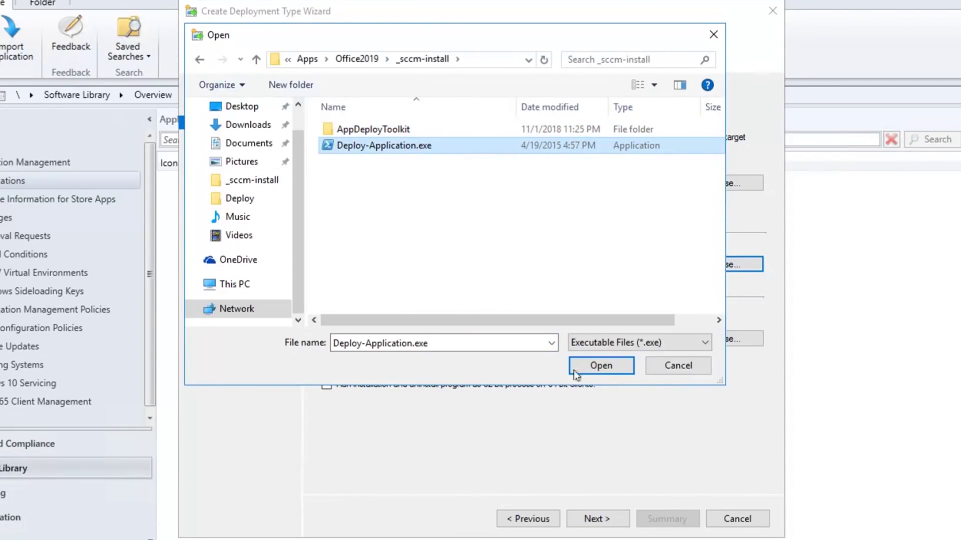
left_click(608, 369)
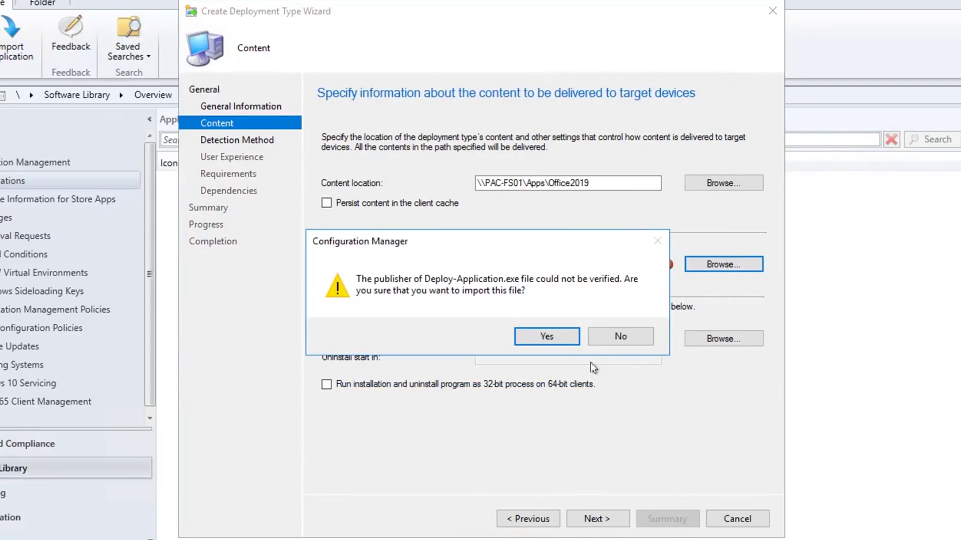
left_click(566, 334)
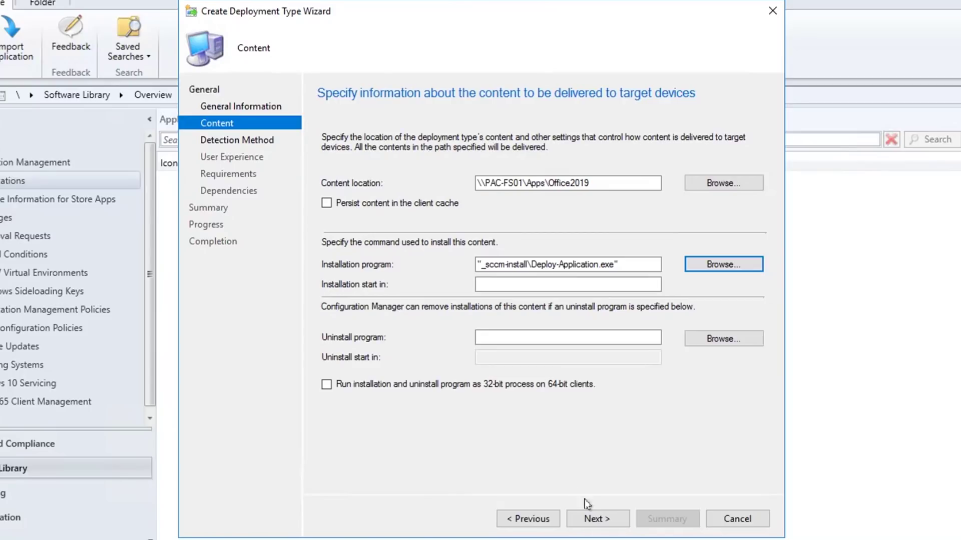
left_click(605, 522)
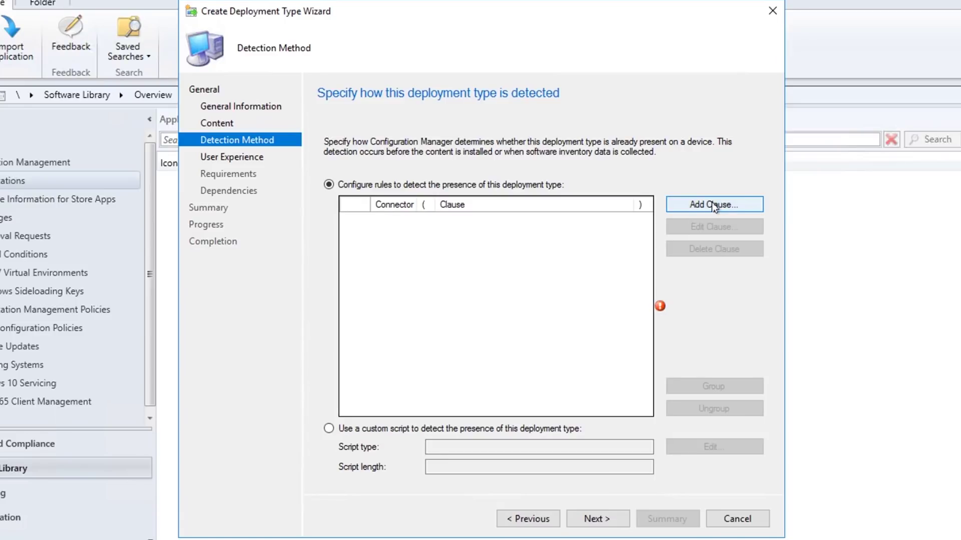
Step: Add a Registry detection rule for hive HKEY_LOCAL_MACHINE and key SOFTWARE\Microsoft\Office\ClickToRun\Configuration
left_click(732, 209)
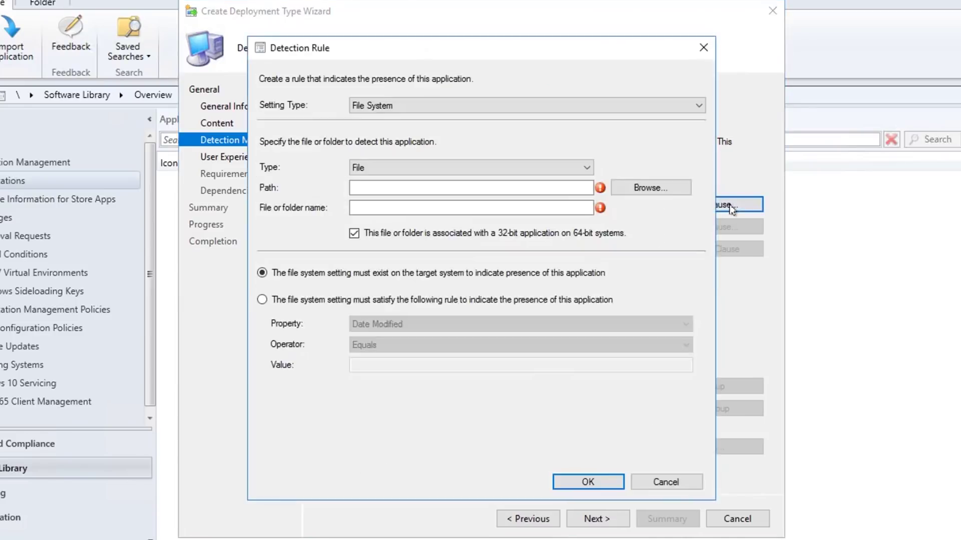
left_click(692, 109)
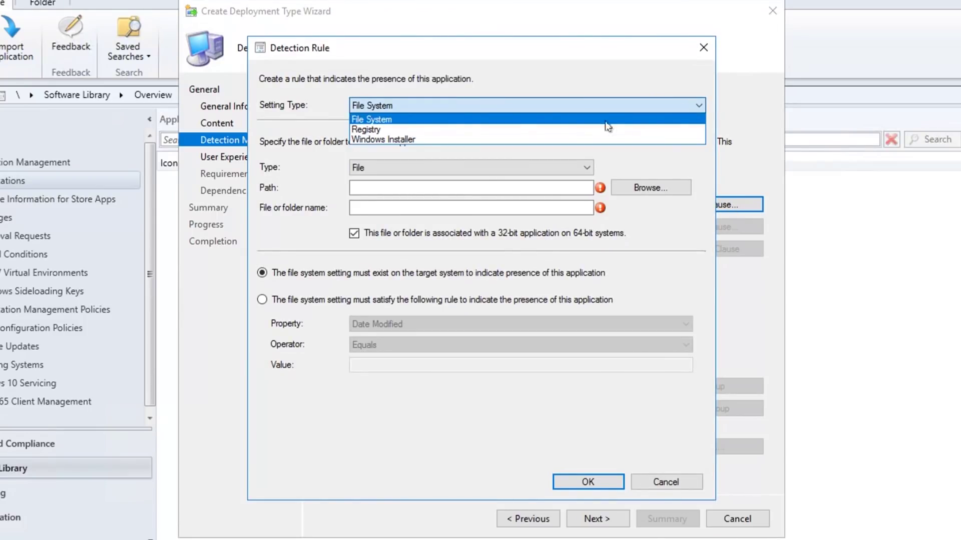
left_click(409, 130)
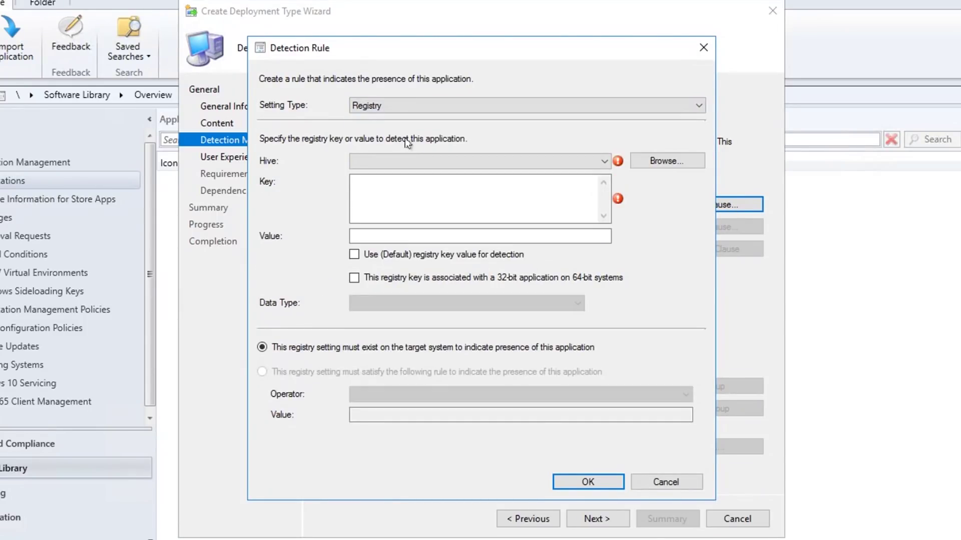
left_click(604, 160)
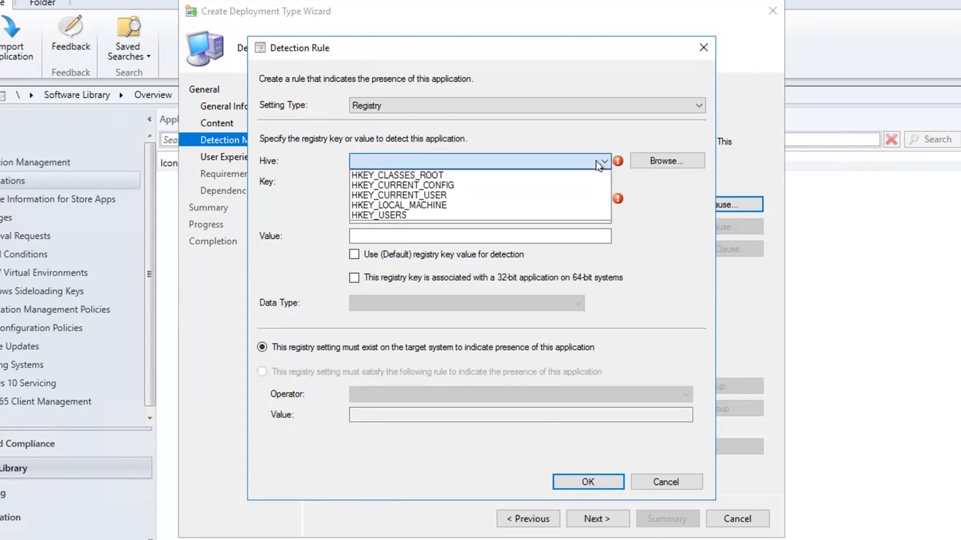
left_click(462, 205)
left_click(455, 192)
type("SOFTWARE\\Microsoft\\Office\\ClickToRun\\Configuration")
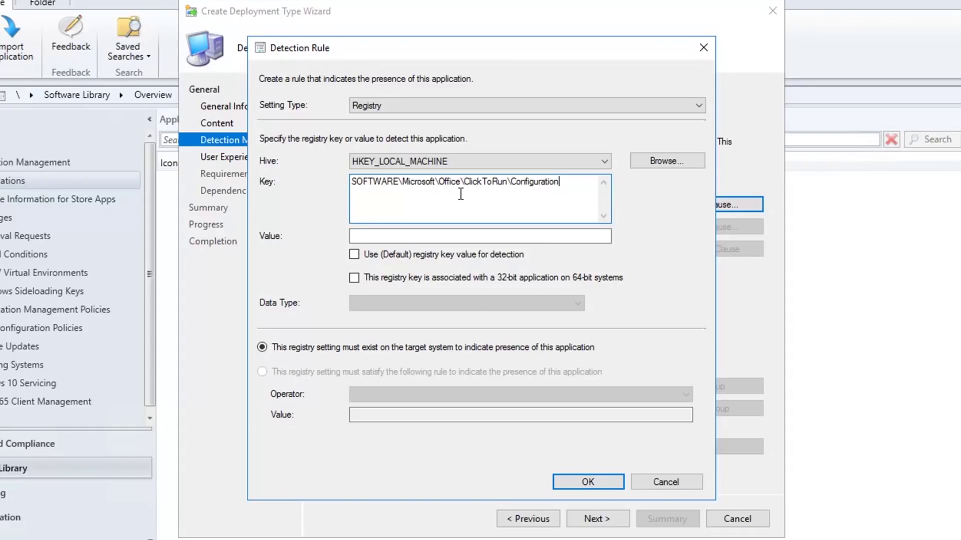
Step: Set the registry value to VersionToReport with data type Version, and associate the key with a 32-bit application on 64-bit systems
left_click(456, 237)
type("VersionToReport")
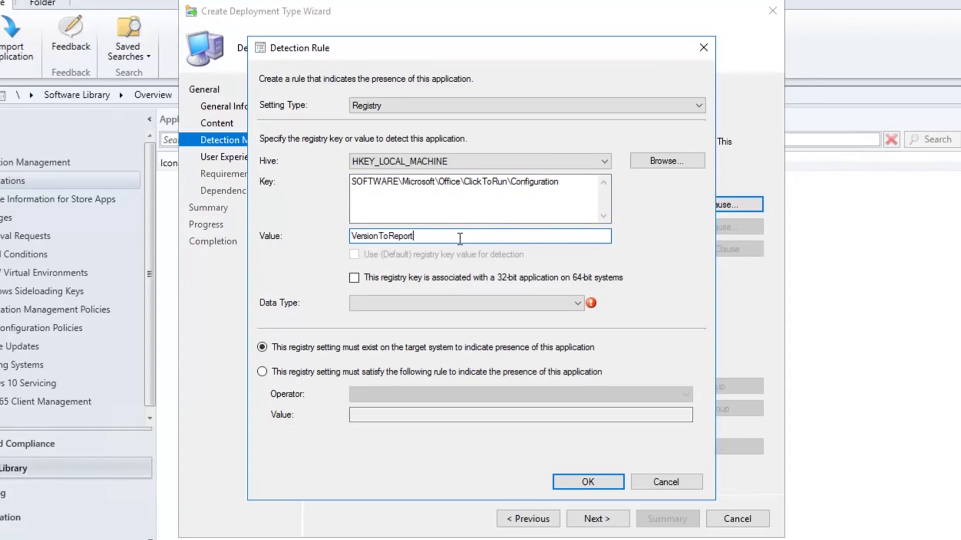
left_click(461, 277)
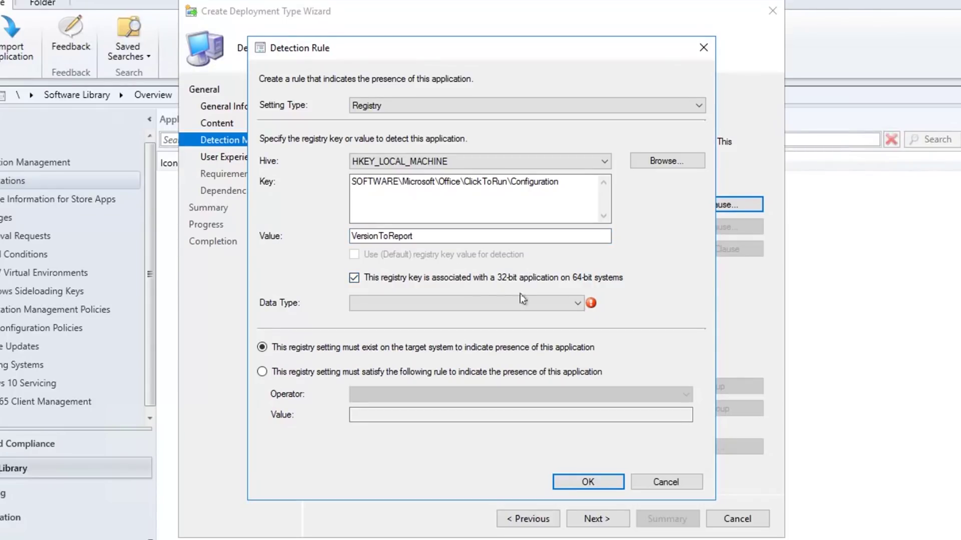
left_click(573, 303)
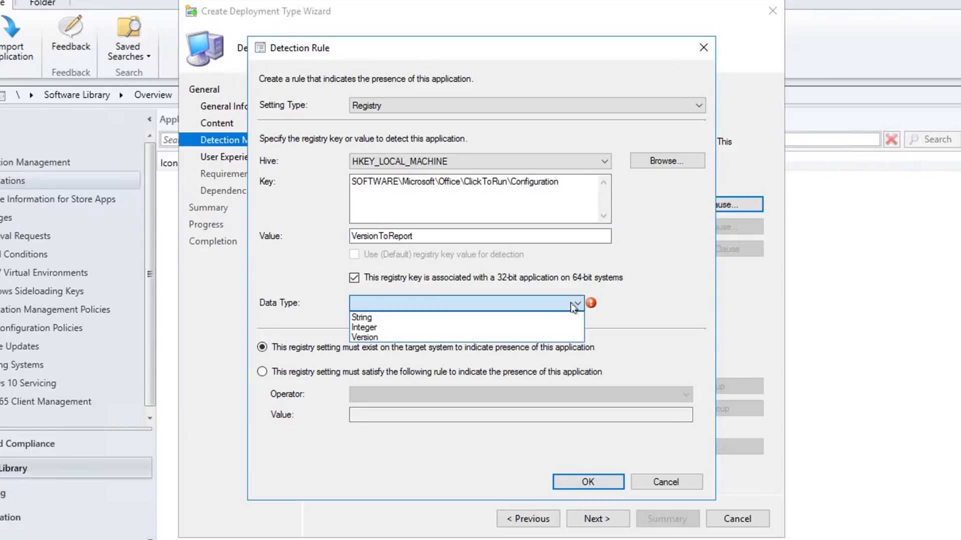
left_click(379, 337)
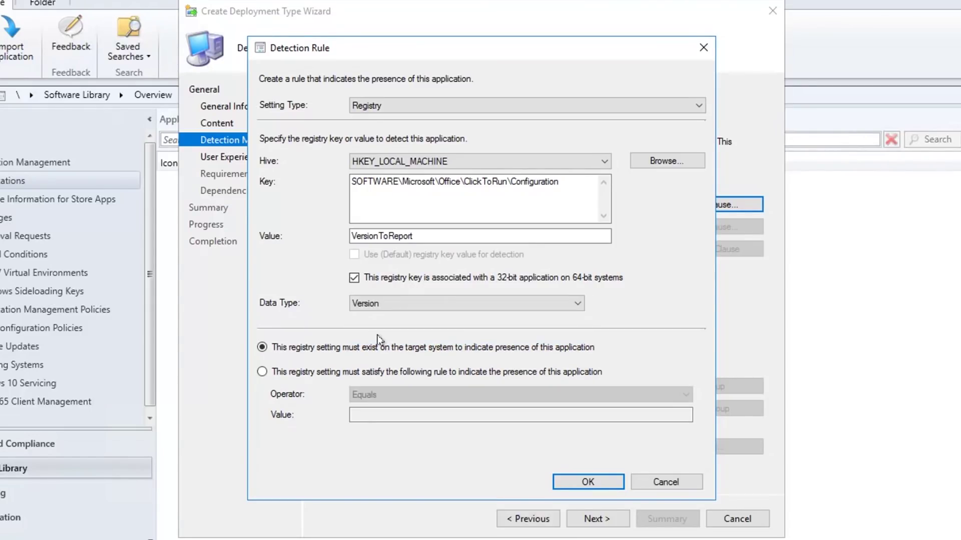
Step: Require the registry value to be greater than or equal to 16.0.10336.20044, save the detection rule and continue to User Experience
left_click(338, 373)
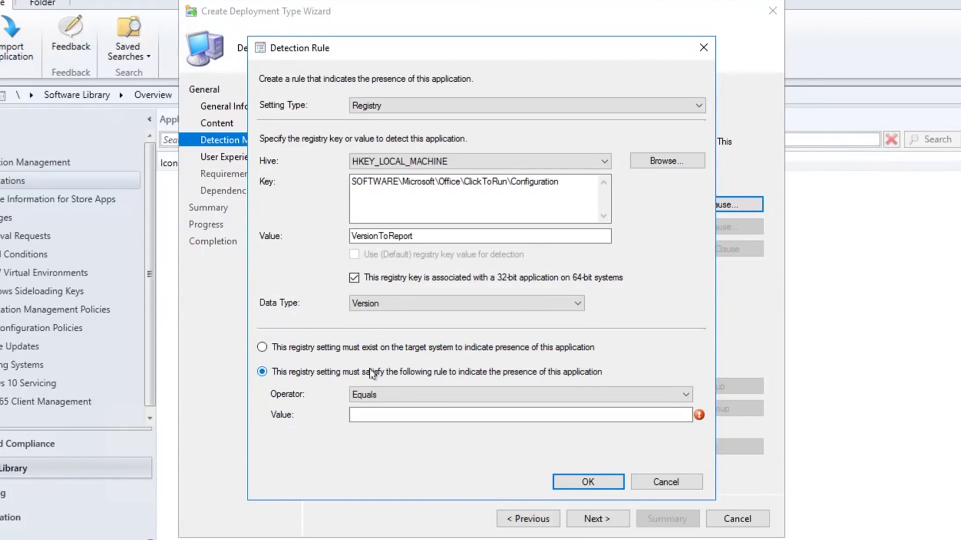
left_click(499, 395)
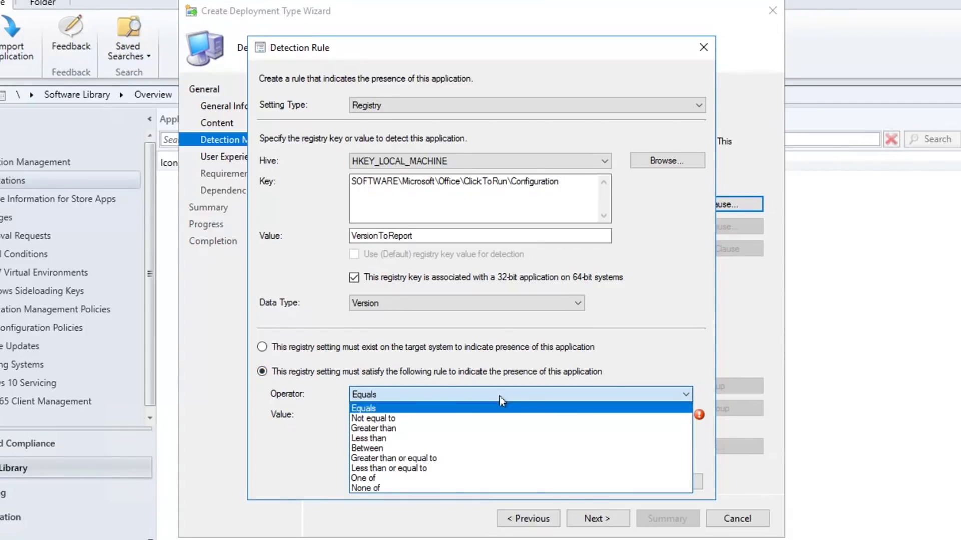
left_click(429, 459)
left_click(462, 415)
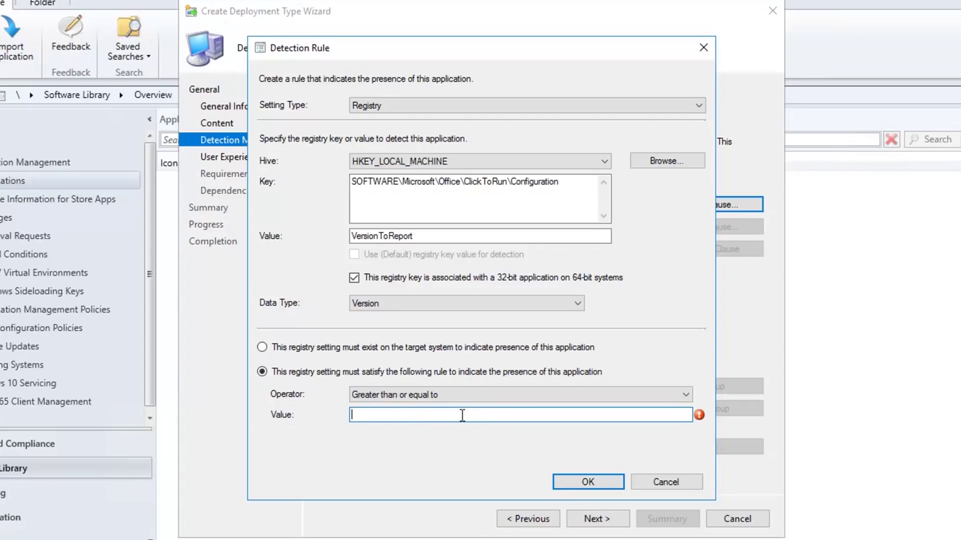
type("16.0.10336.20044")
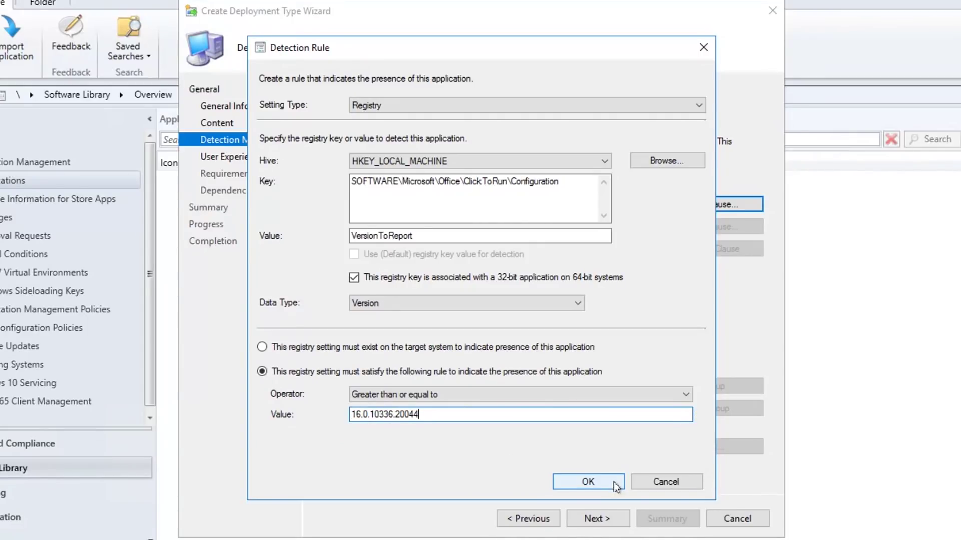
left_click(587, 482)
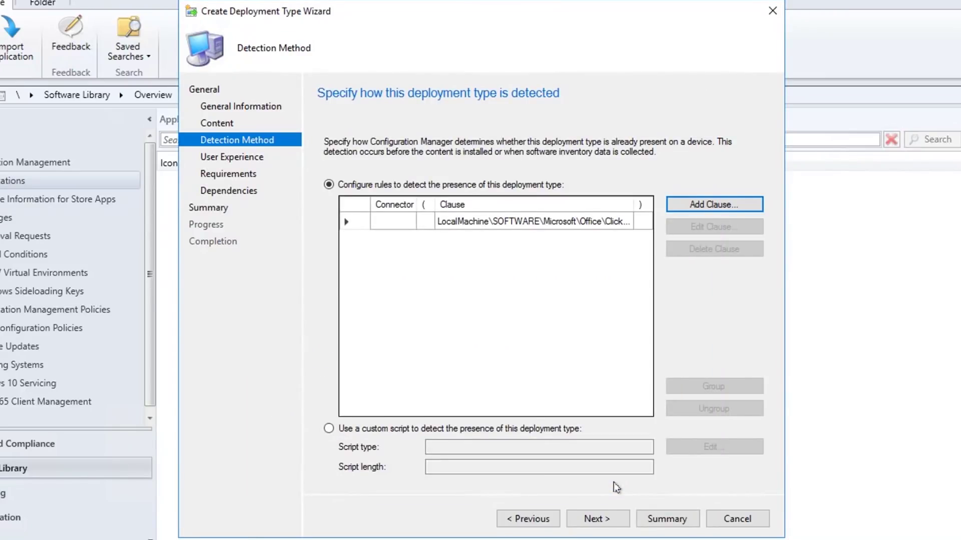
left_click(618, 521)
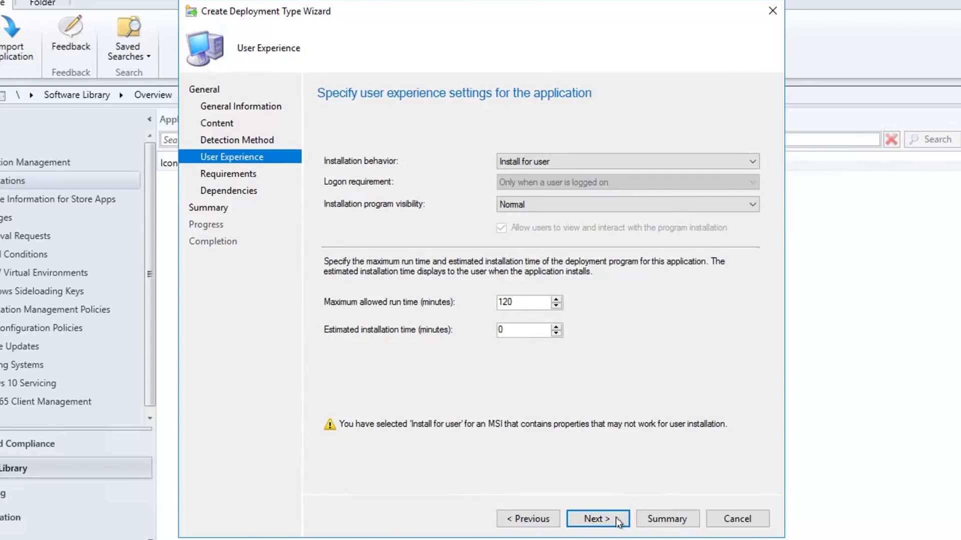
Step: Set the installation behavior to Install for system, keeping the logon requirement at Only when a user is logged on
left_click(749, 161)
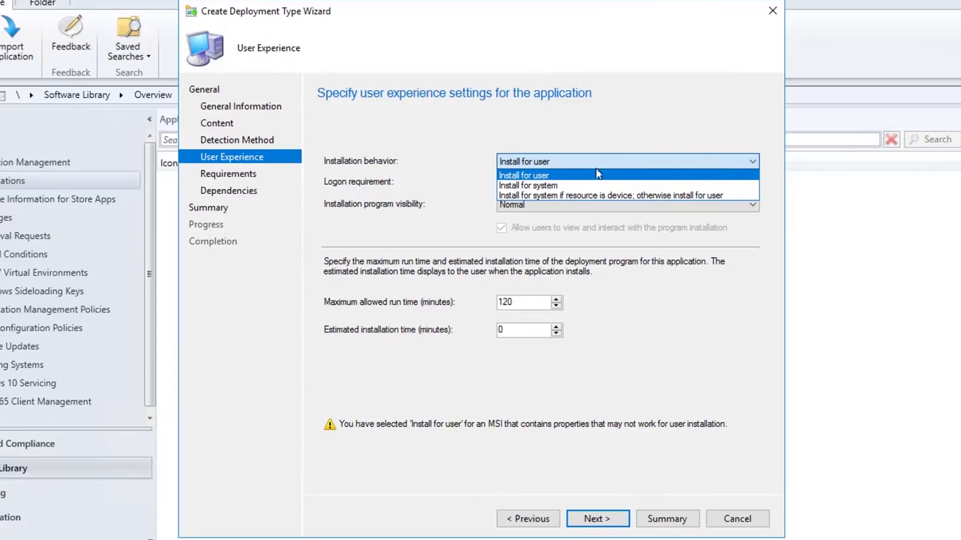
left_click(551, 185)
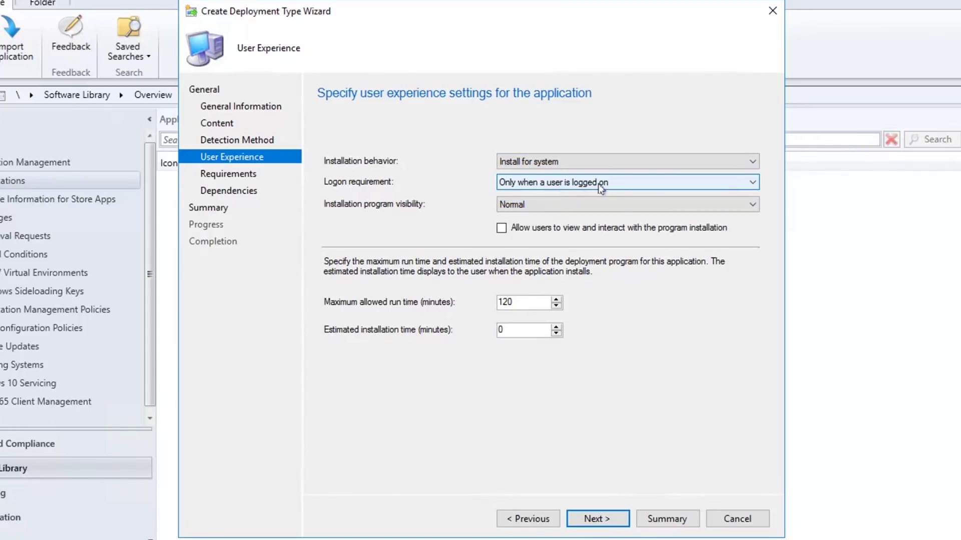
left_click(611, 183)
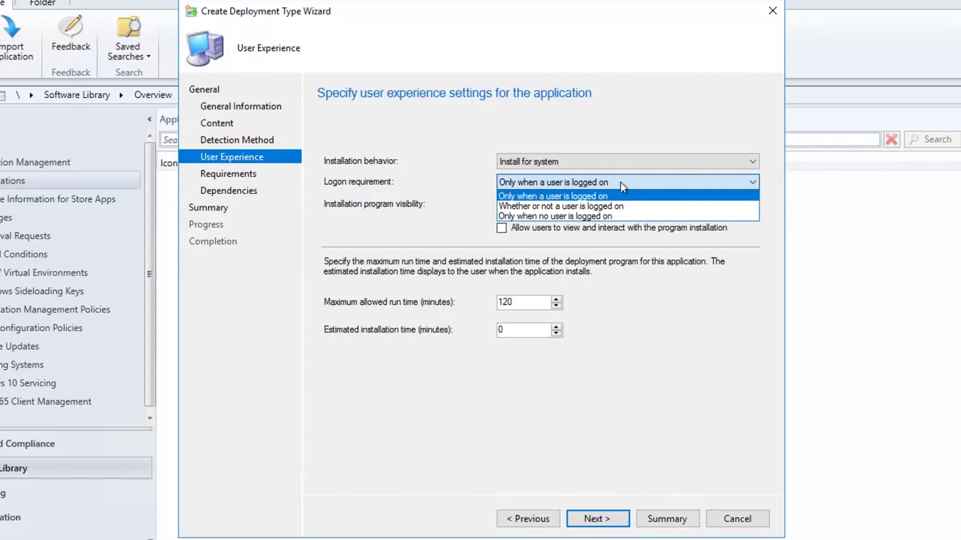
left_click(621, 182)
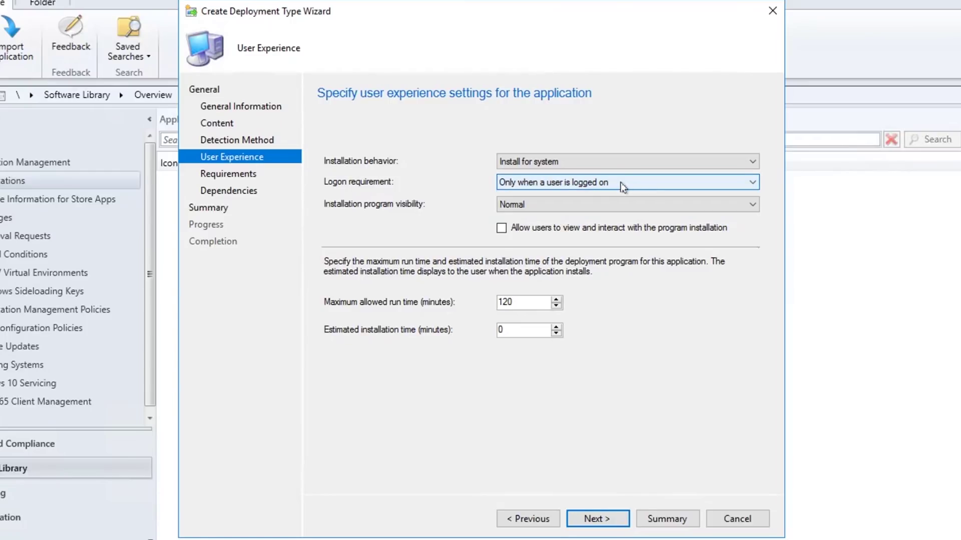
Step: Allow users to view and interact with the installation at Normal visibility, set the estimated installation time to 45 minutes, and continue to Requirements
left_click(634, 209)
left_click(633, 209)
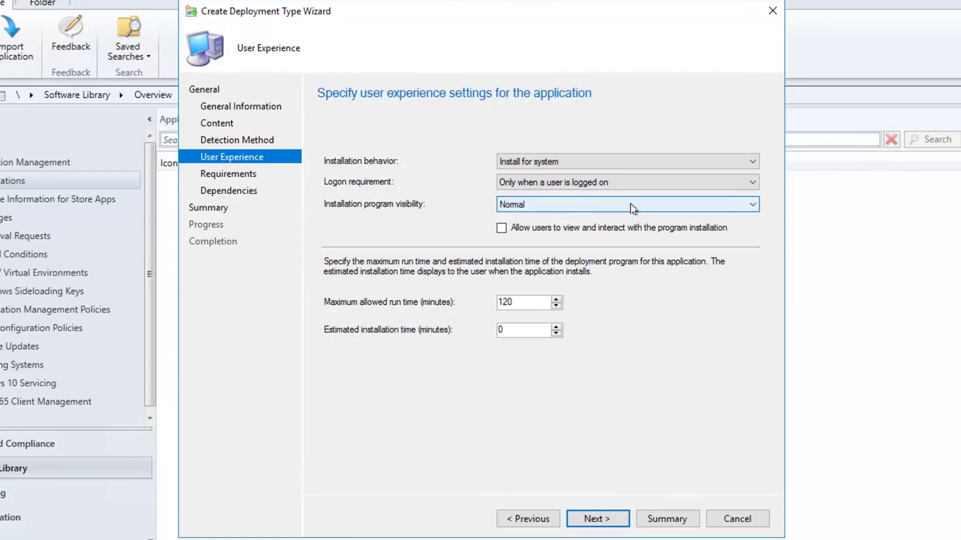
left_click(603, 228)
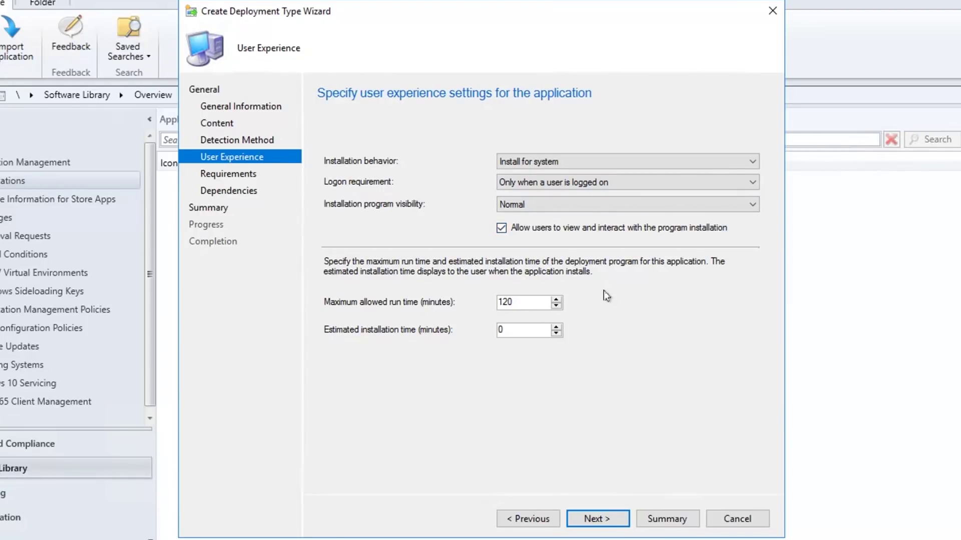
left_click_drag(521, 330, 449, 336)
type("45")
left_click(620, 523)
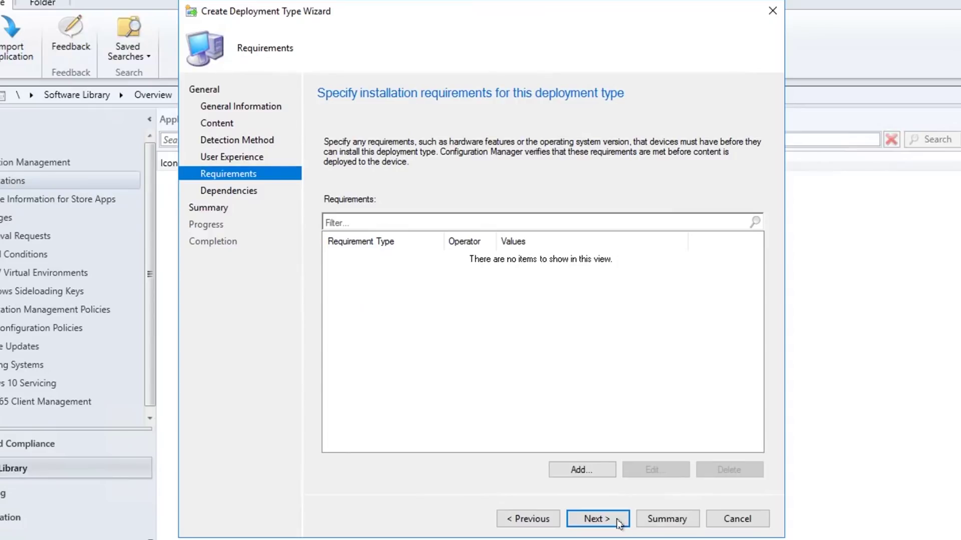
Step: Add a Device requirement that the operating system is one of All Windows 10 (64-bit)
left_click(598, 470)
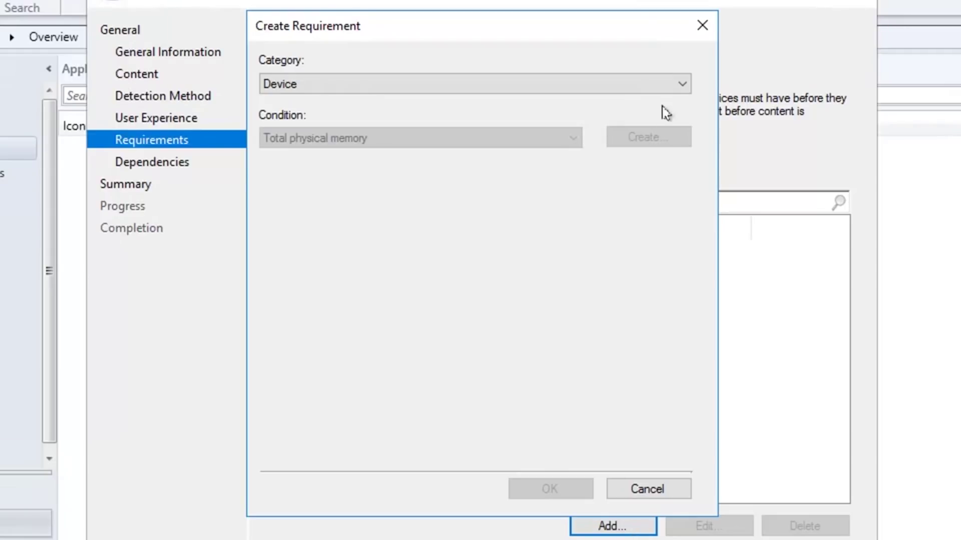
left_click(685, 88)
left_click(685, 88)
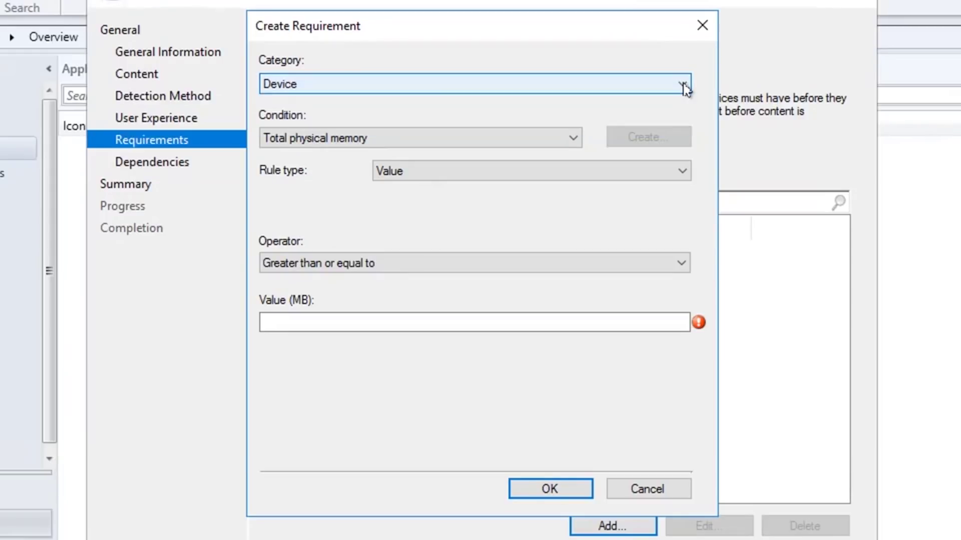
left_click(569, 139)
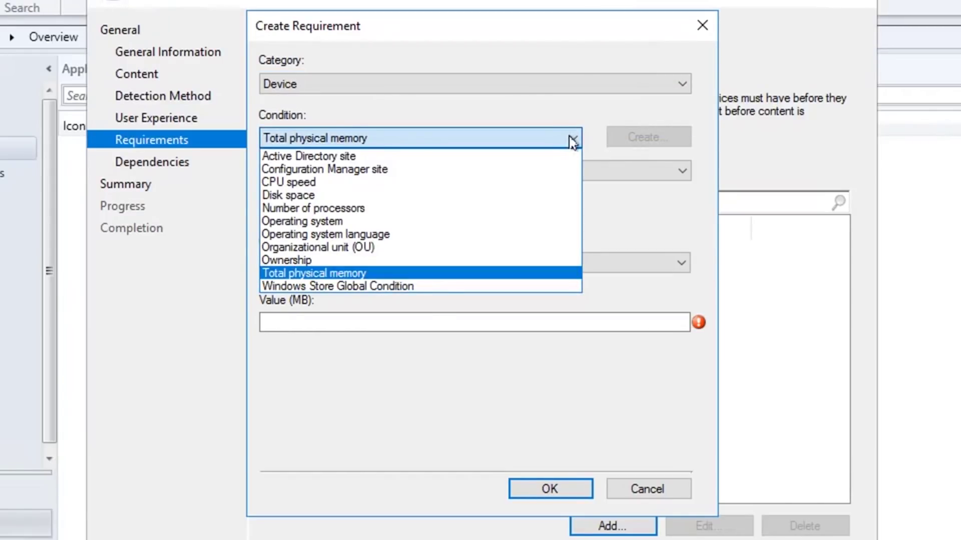
left_click(335, 221)
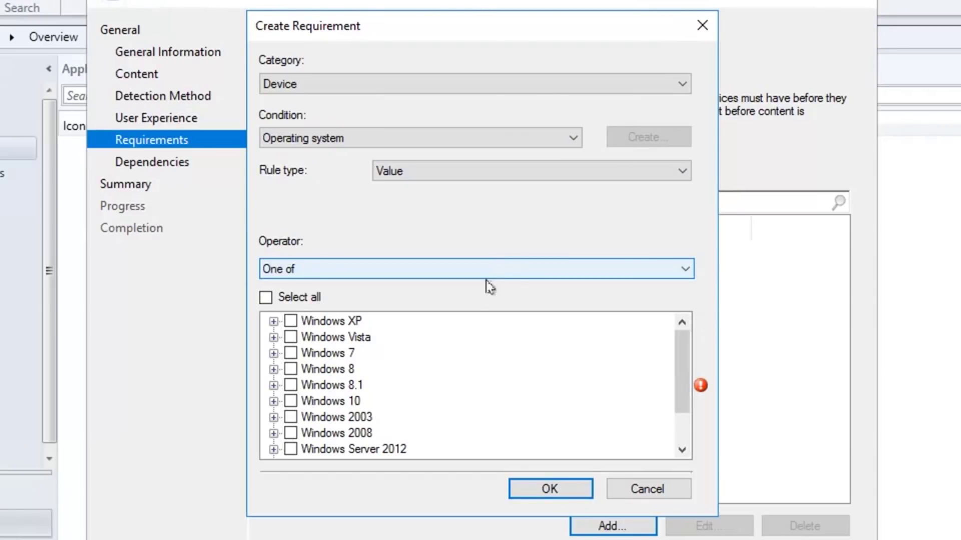
left_click(273, 401)
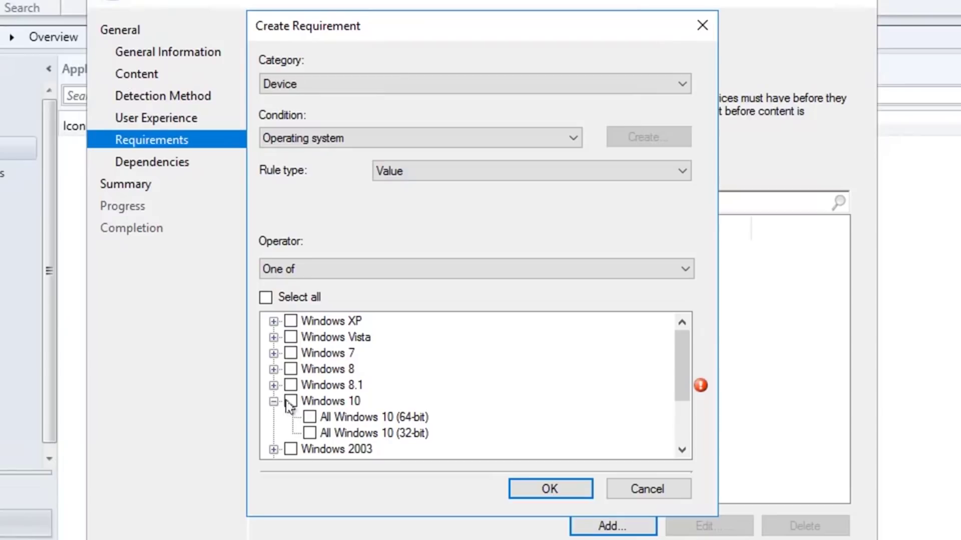
left_click(309, 418)
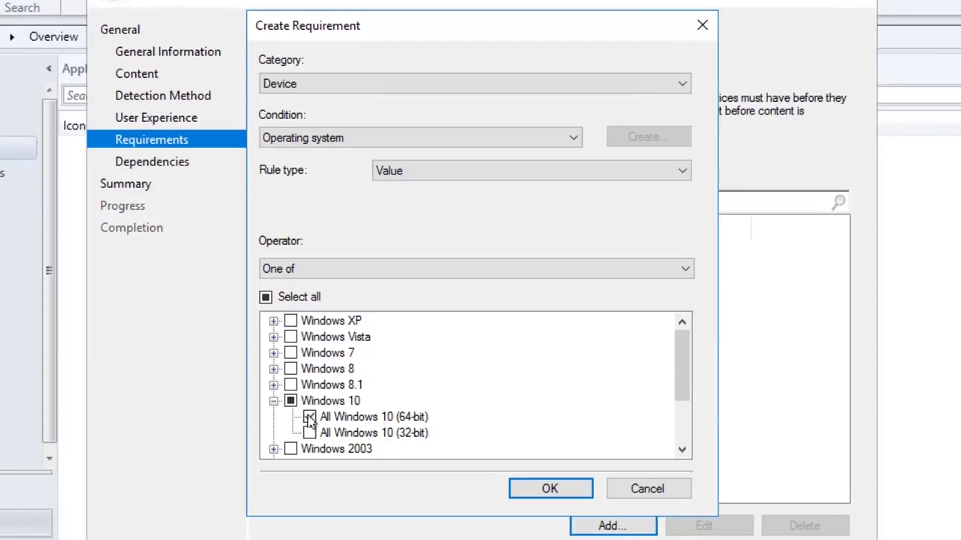
left_click(551, 490)
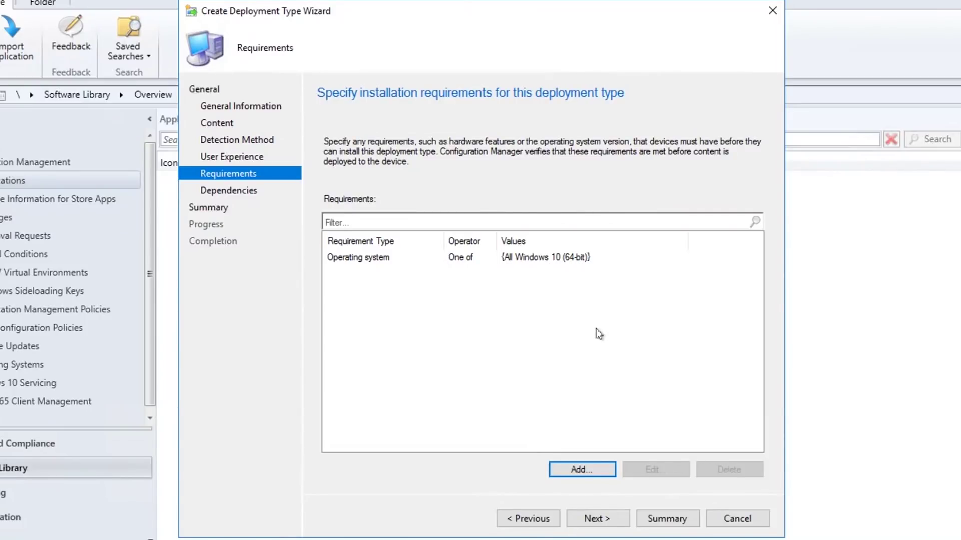
Step: Finish creating the Microsoft Office 2019 Upgrade deployment type without software dependencies, and close its wizard
left_click(614, 521)
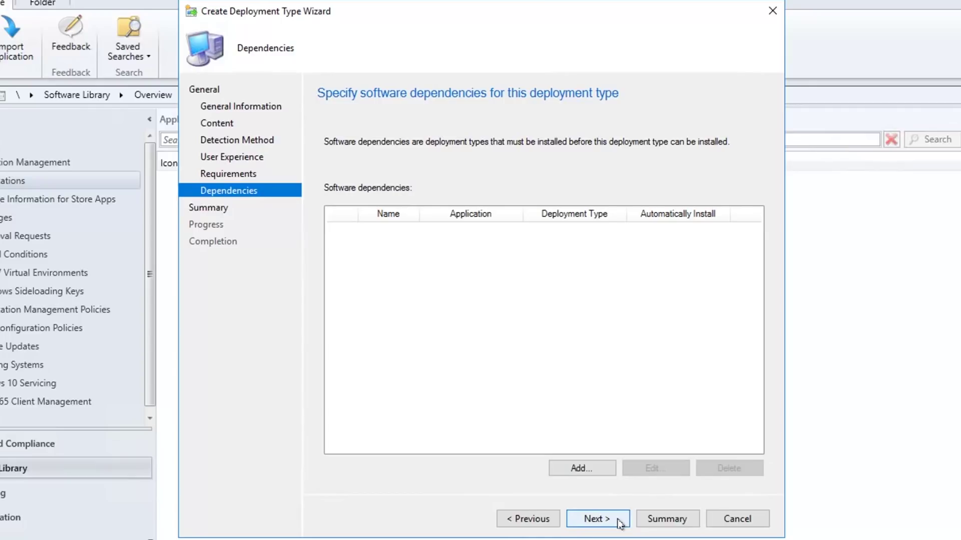
left_click(621, 524)
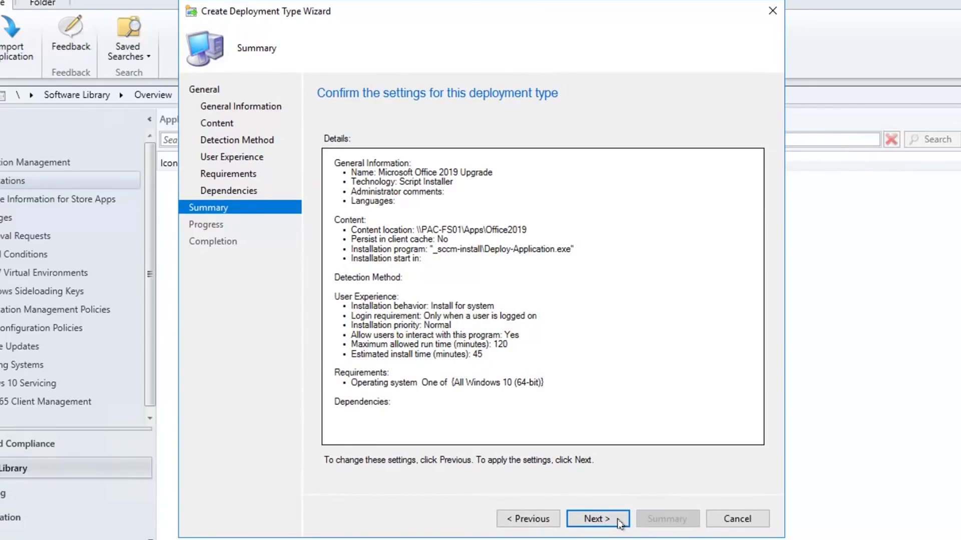
left_click(621, 523)
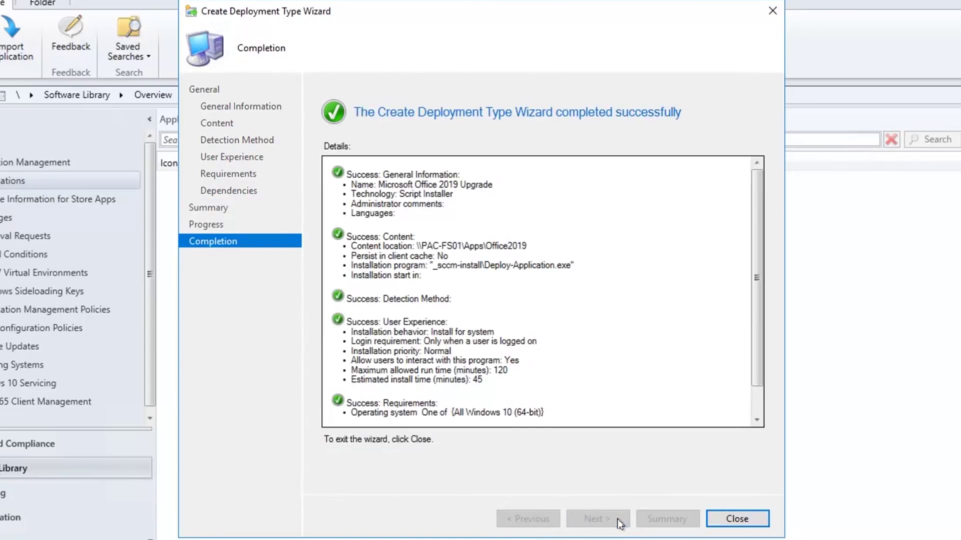
scroll(658, 295, "down", 1)
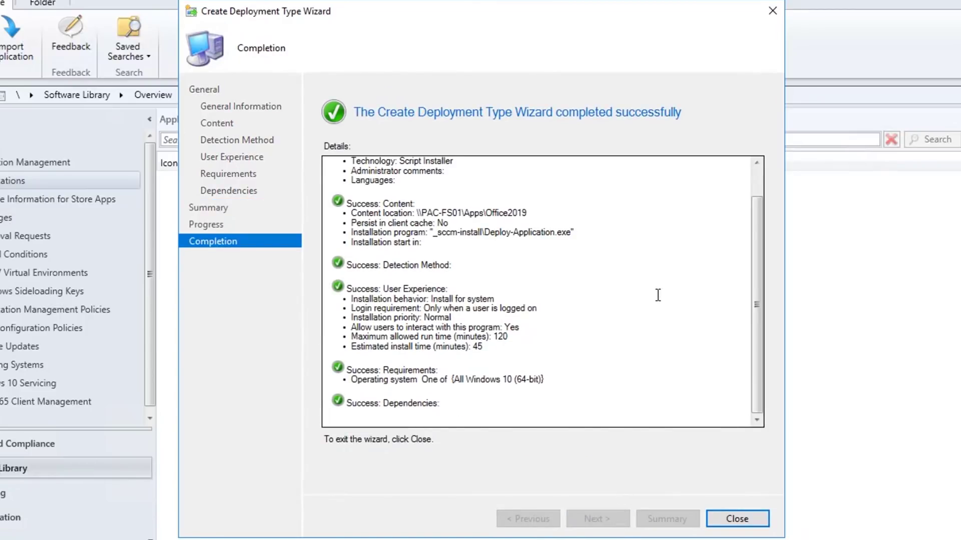
left_click(739, 521)
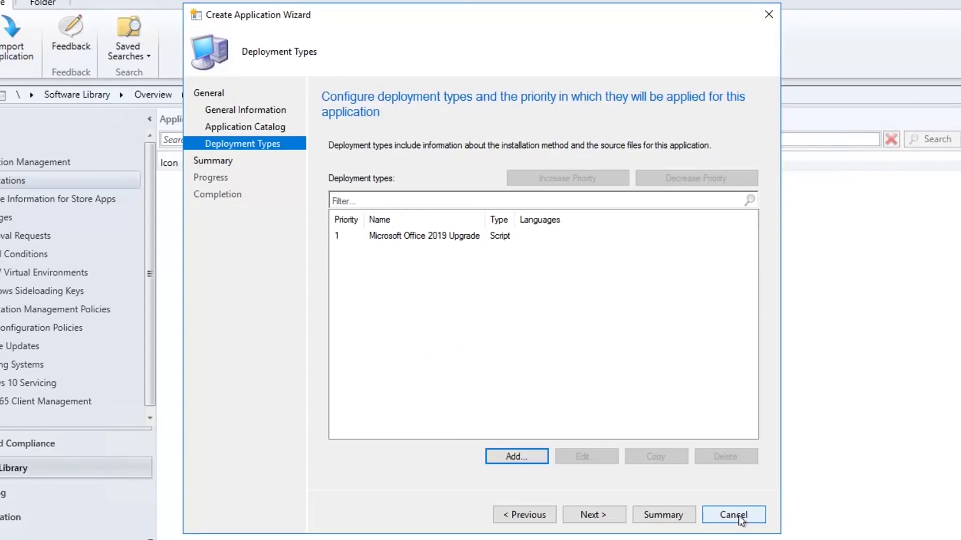
Step: Confirm the summary of the Microsoft Office 2019 Upgrade application, create it and close the application wizard
left_click(604, 521)
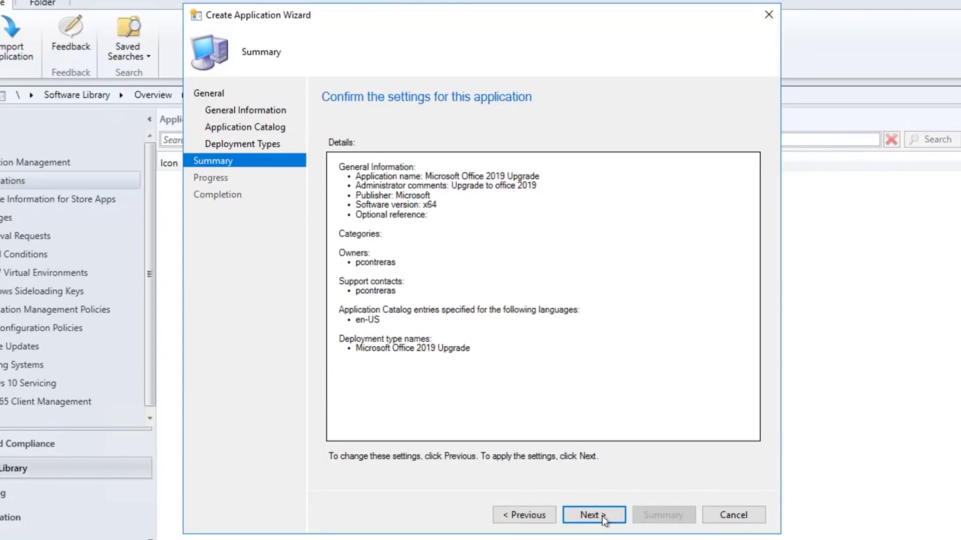
left_click(591, 515)
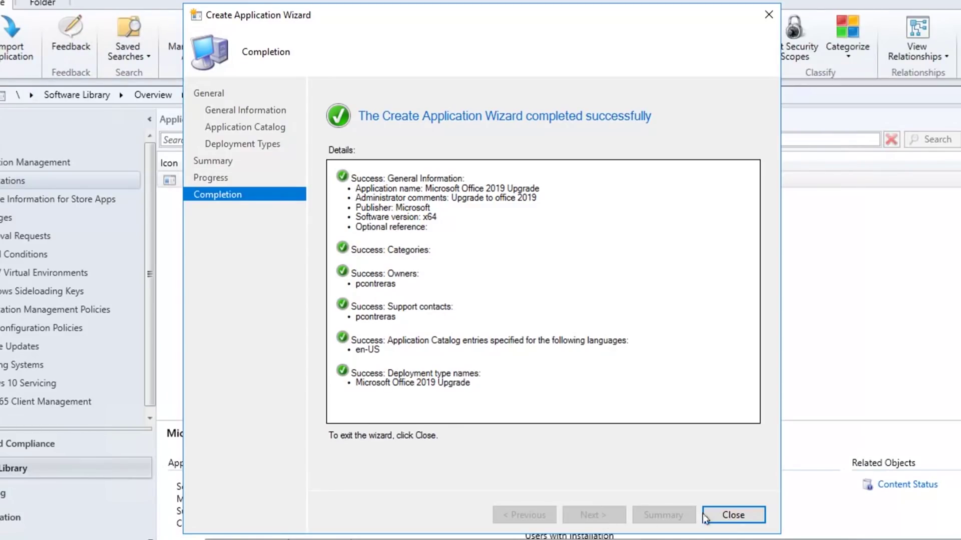
left_click(731, 515)
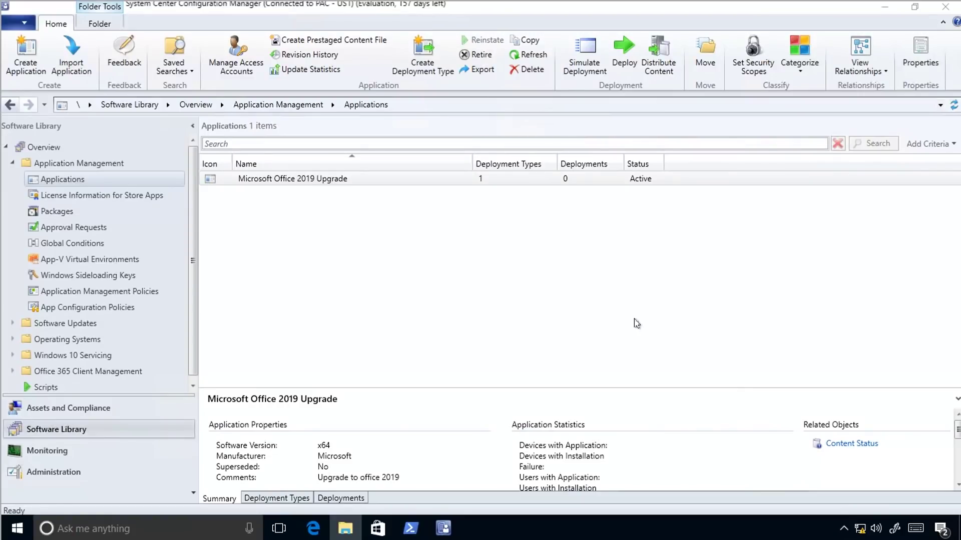
left_click(635, 322)
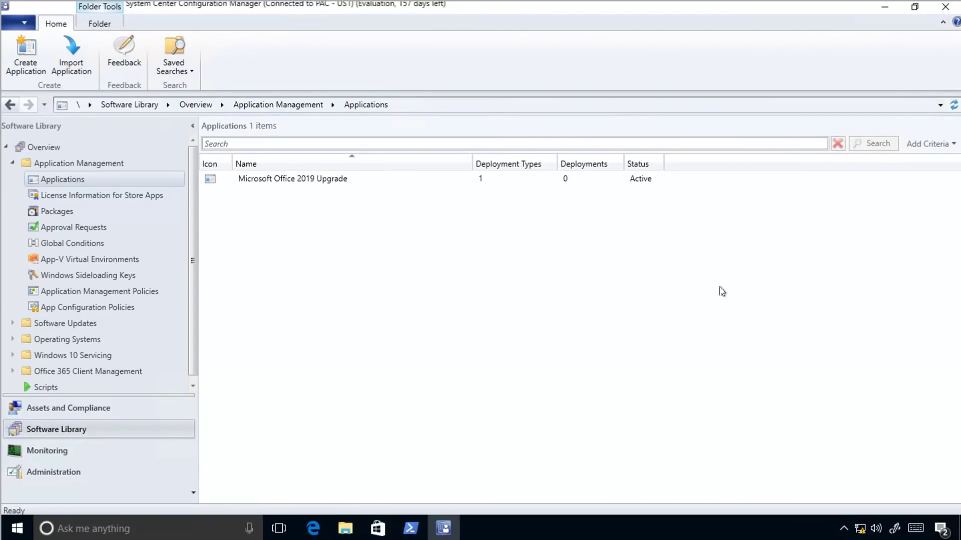
Step: Start distributing the Microsoft Office 2019 Upgrade content with its associated dependencies, and proceed to the content destination
left_click(305, 184)
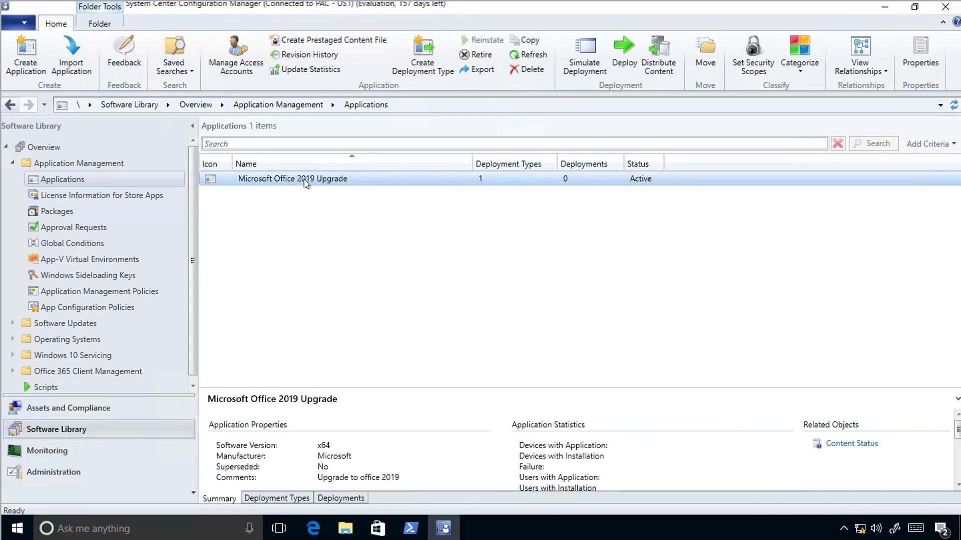
right_click(304, 183)
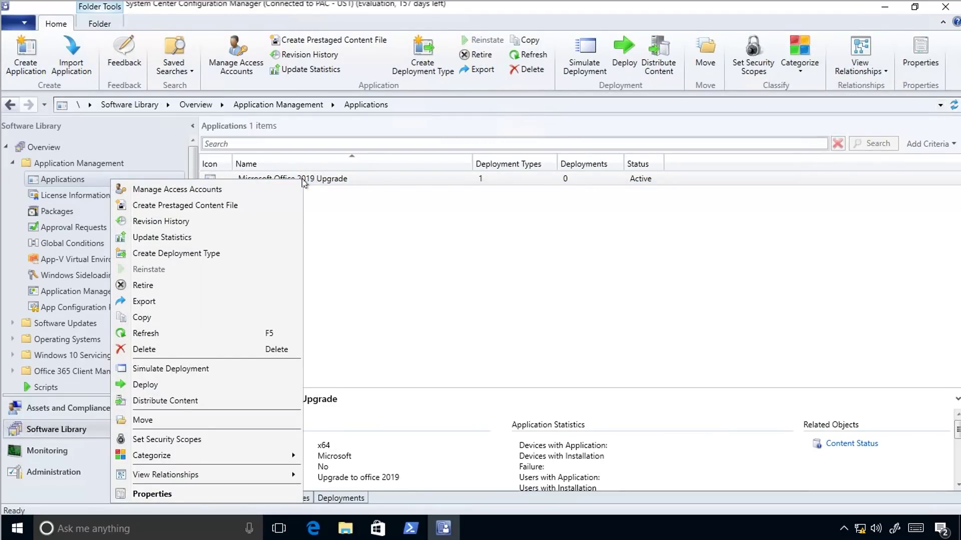
left_click(191, 405)
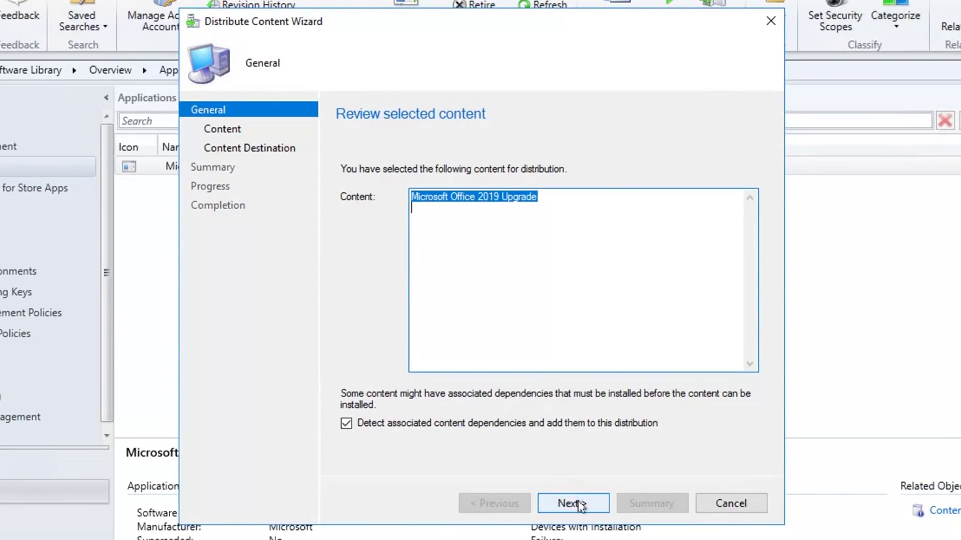
left_click(579, 506)
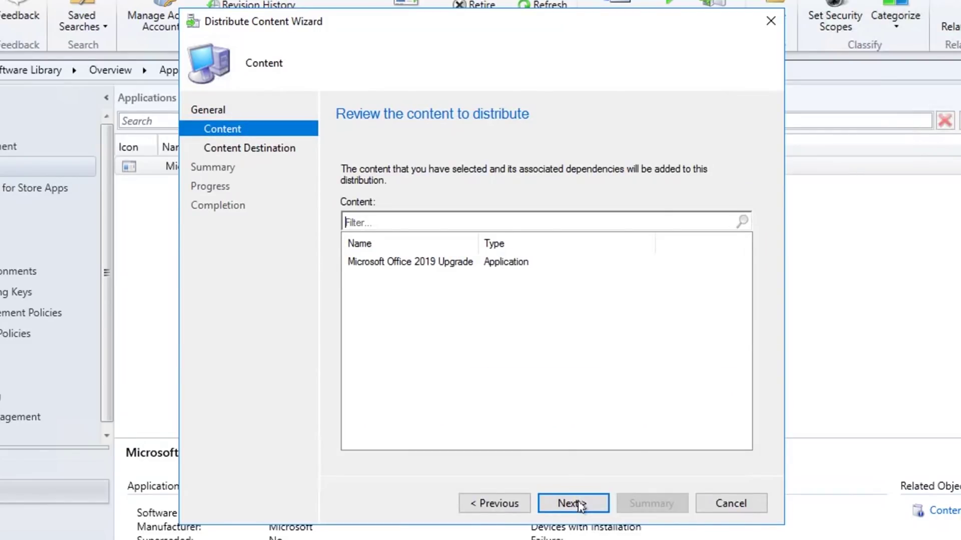
left_click(579, 505)
Step: Add the distribution point PAC-SCCM01.AD.THESYSADMINCHANNEL.COM as the content destination and complete the content distribution
left_click(749, 242)
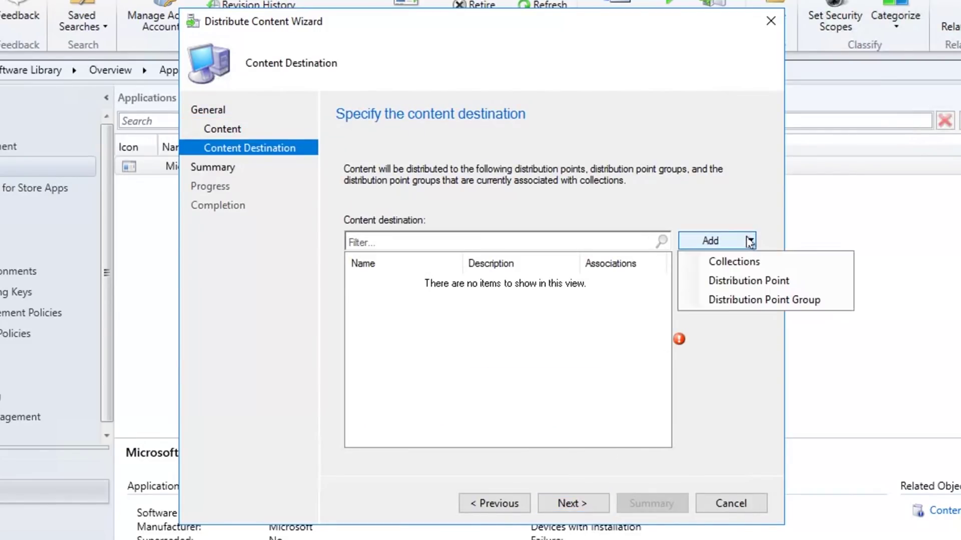
left_click(758, 283)
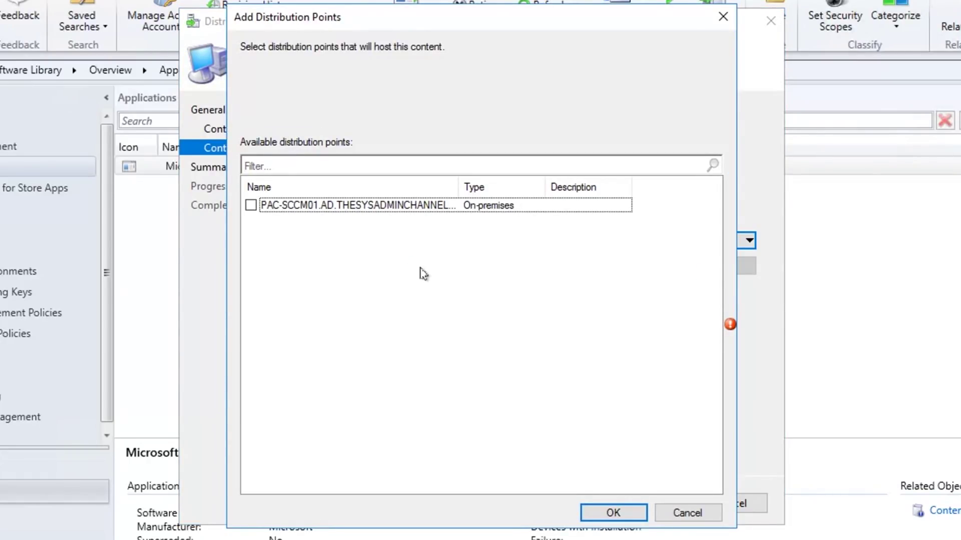
left_click(251, 205)
left_click(613, 513)
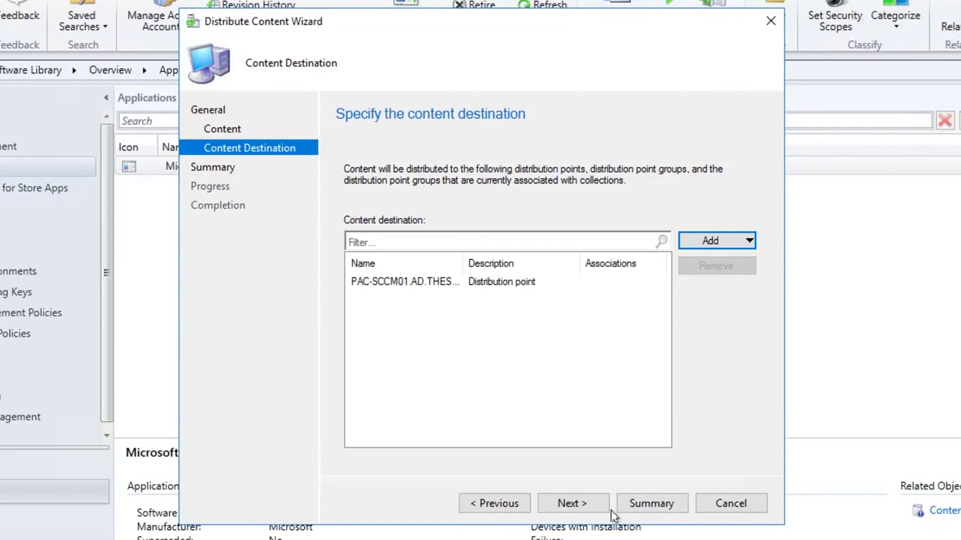
left_click(591, 508)
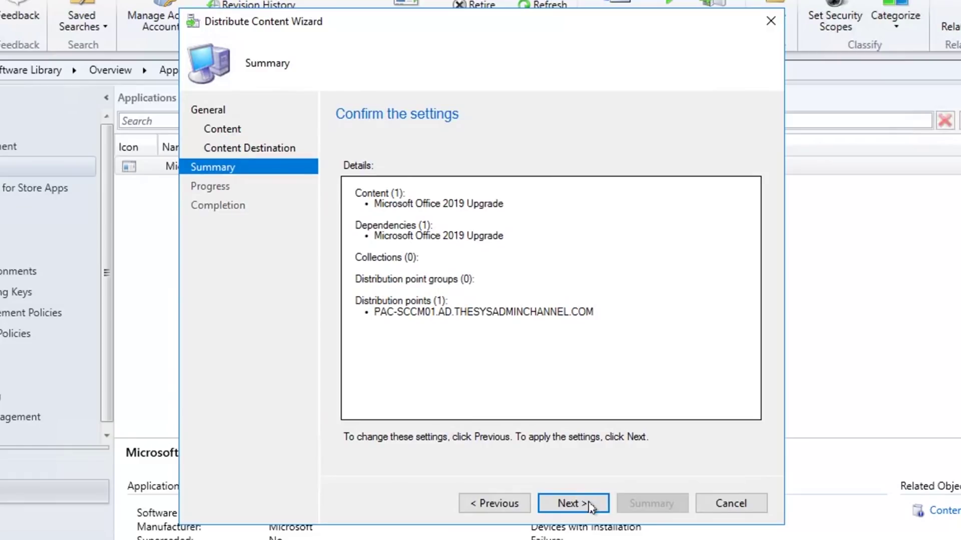
left_click(591, 507)
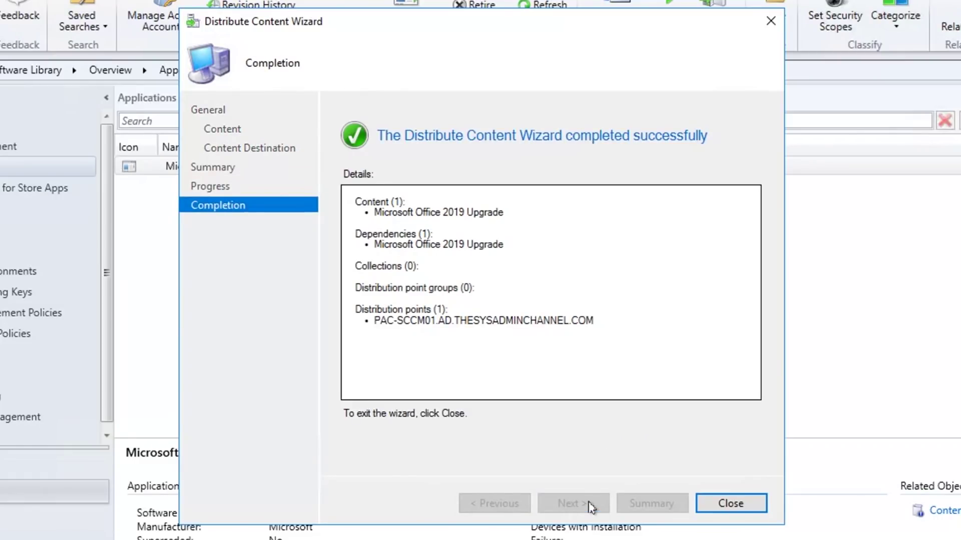
left_click(721, 505)
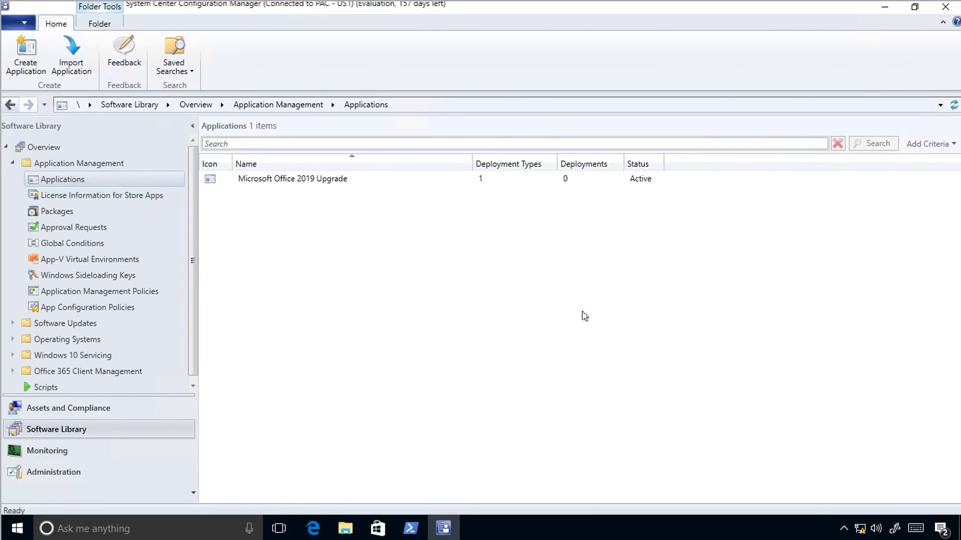
Step: Review the summary, deployment types and deployments of the Microsoft Office 2019 Upgrade application
left_click(314, 182)
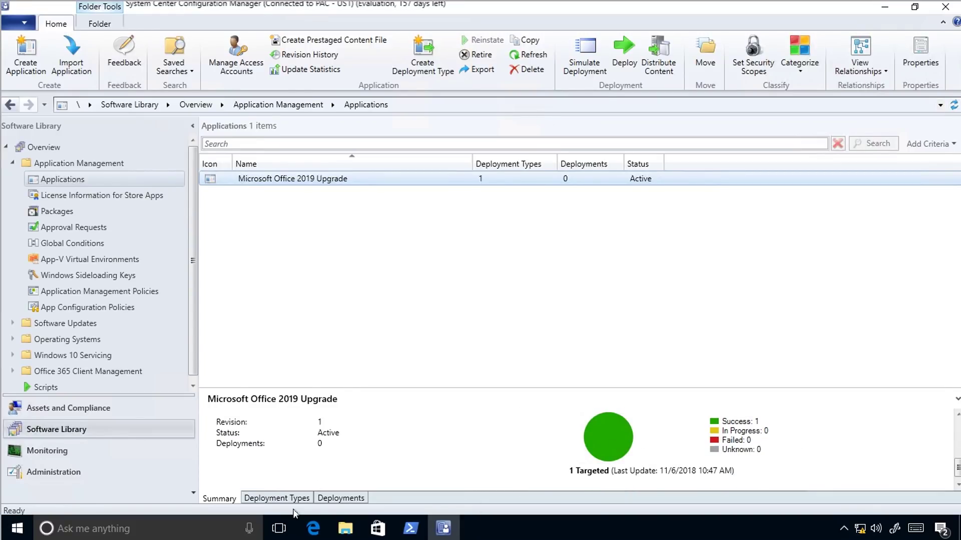
left_click(280, 499)
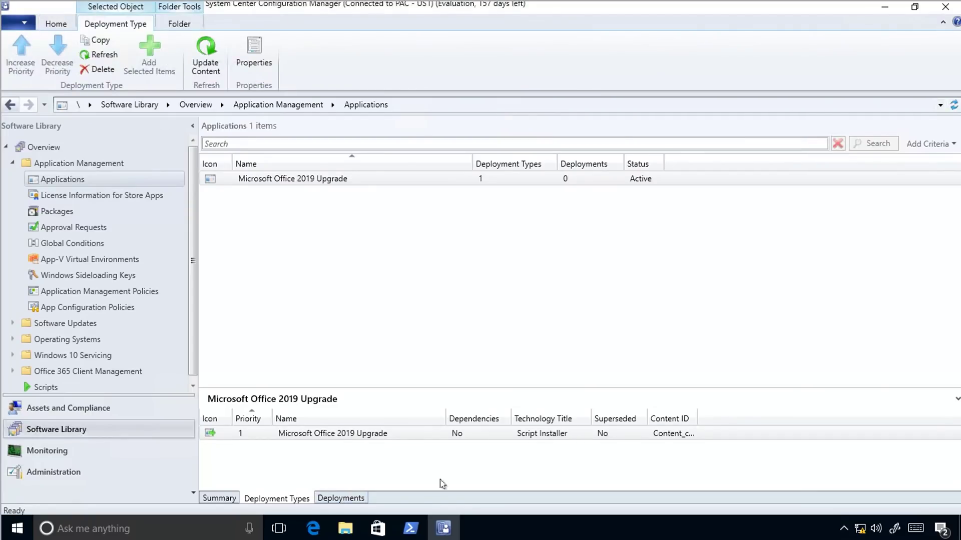
left_click(358, 499)
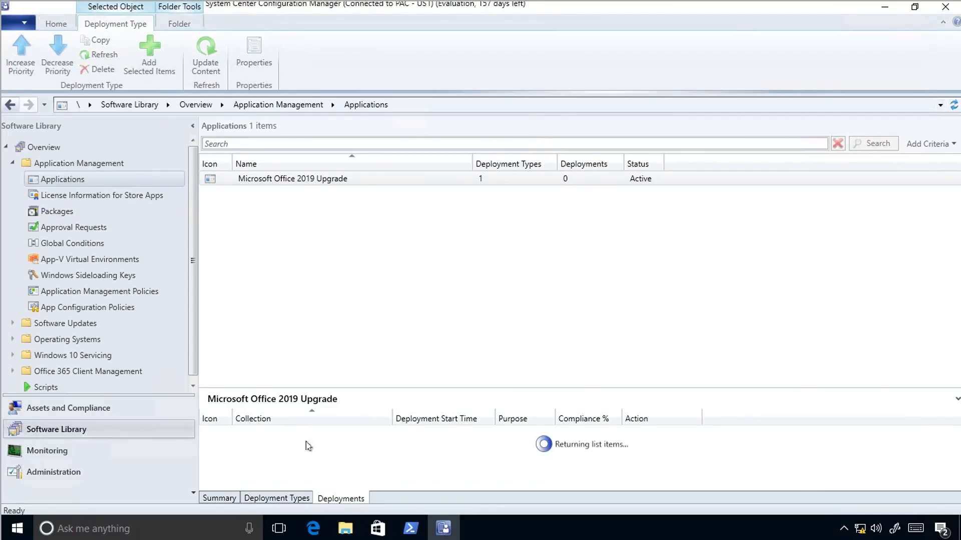
left_click(462, 282)
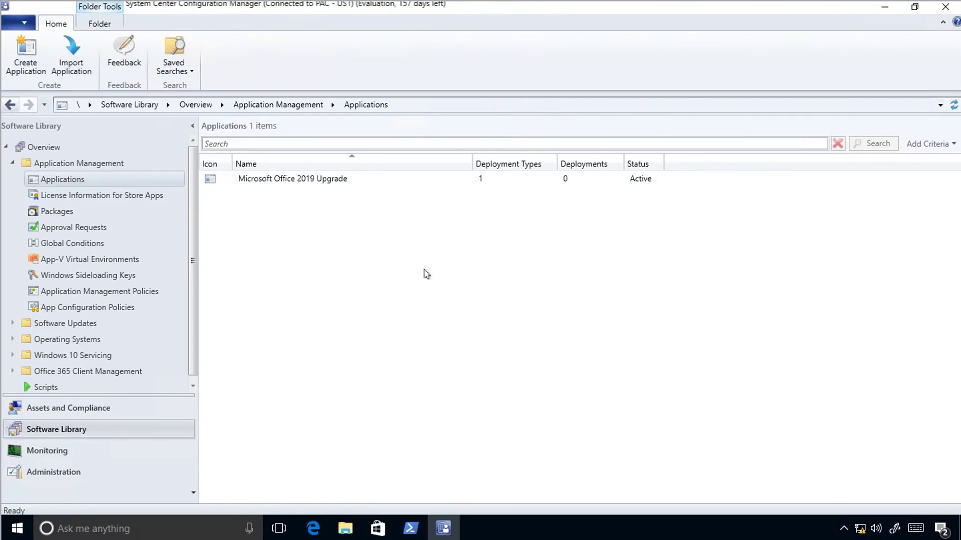
Step: Start deploying the Microsoft Office 2019 Upgrade application to the Microsoft Office 2019 Upgrade device collection under Software Deployments
left_click(325, 181)
right_click(323, 182)
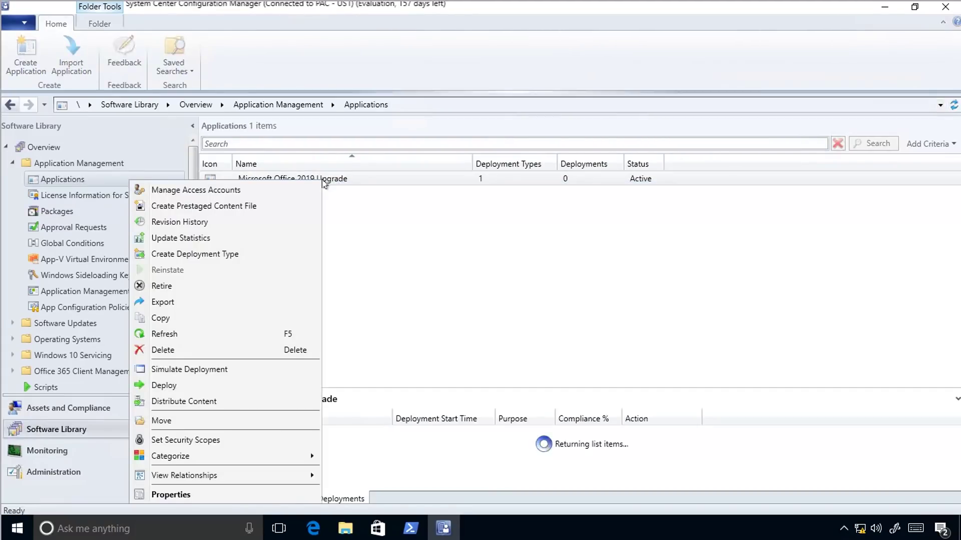
left_click(169, 387)
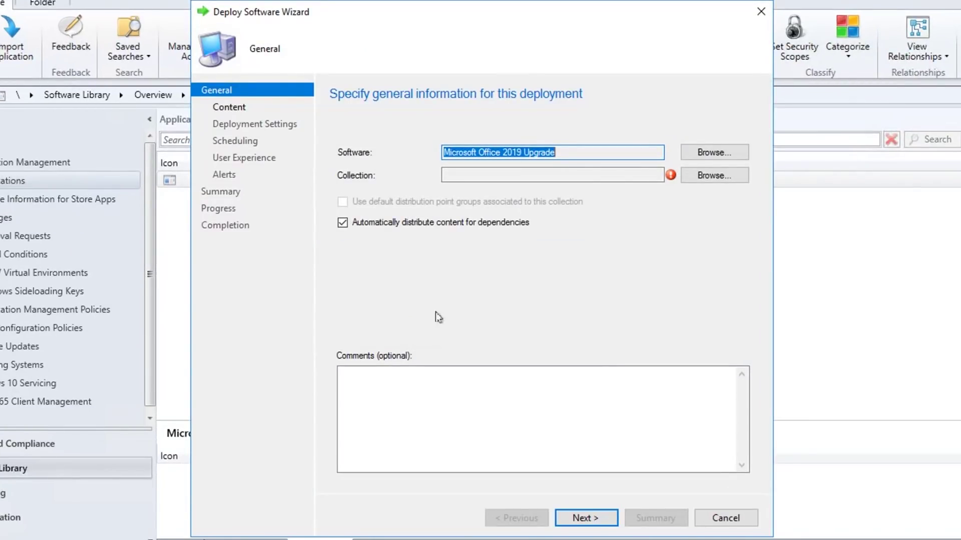
left_click(715, 176)
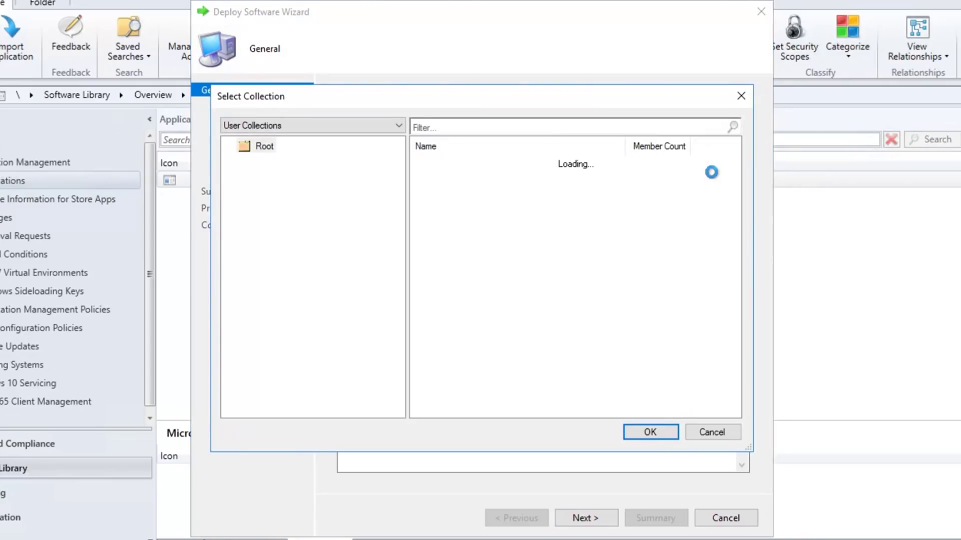
left_click(396, 126)
left_click(288, 150)
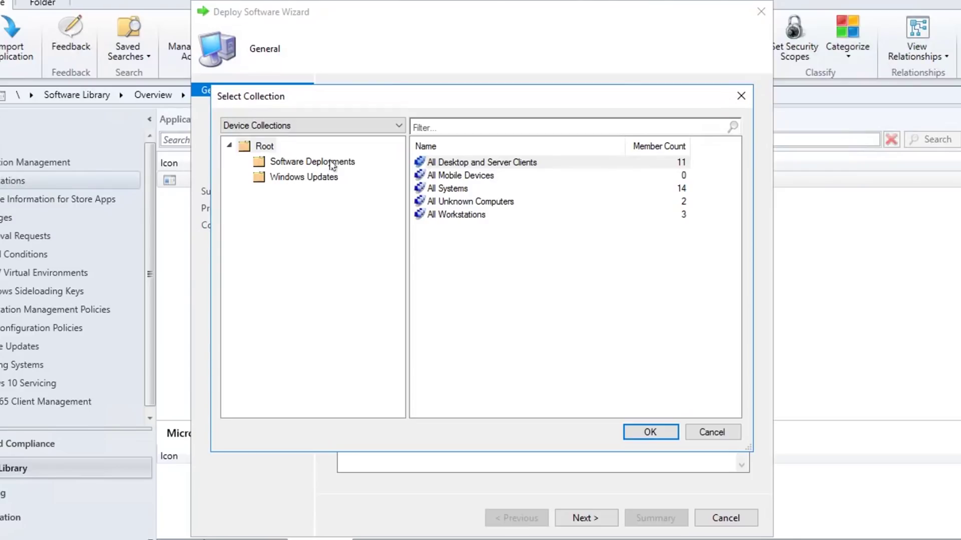
left_click(331, 163)
left_click(511, 163)
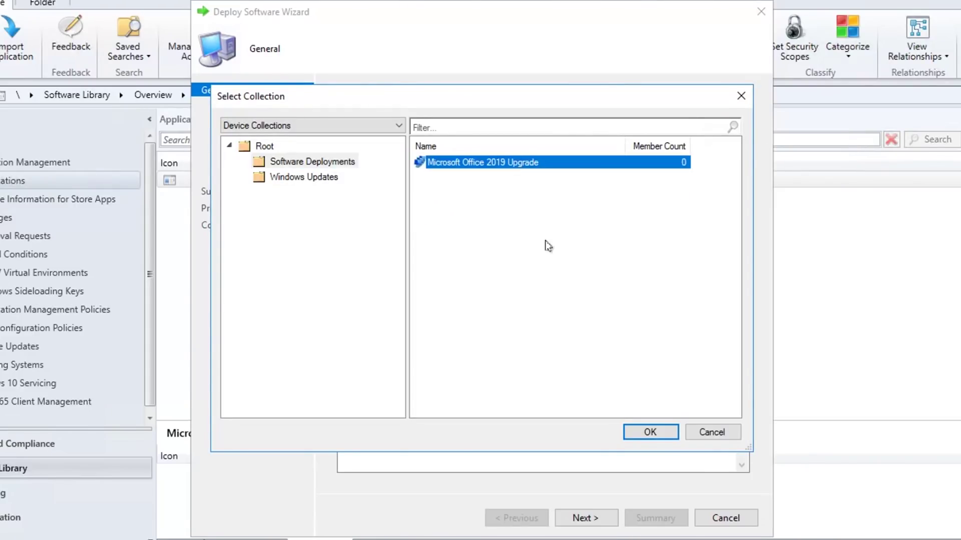
left_click(635, 433)
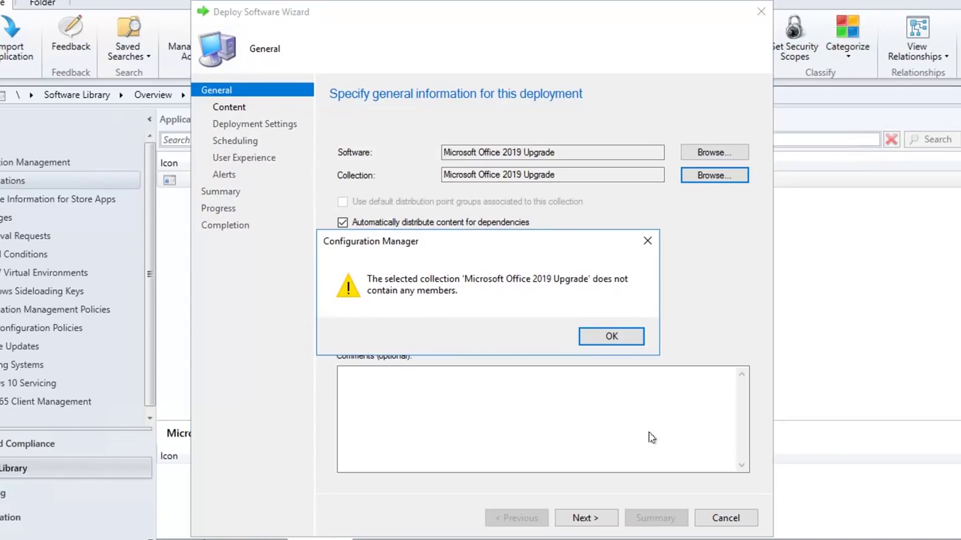
left_click(621, 340)
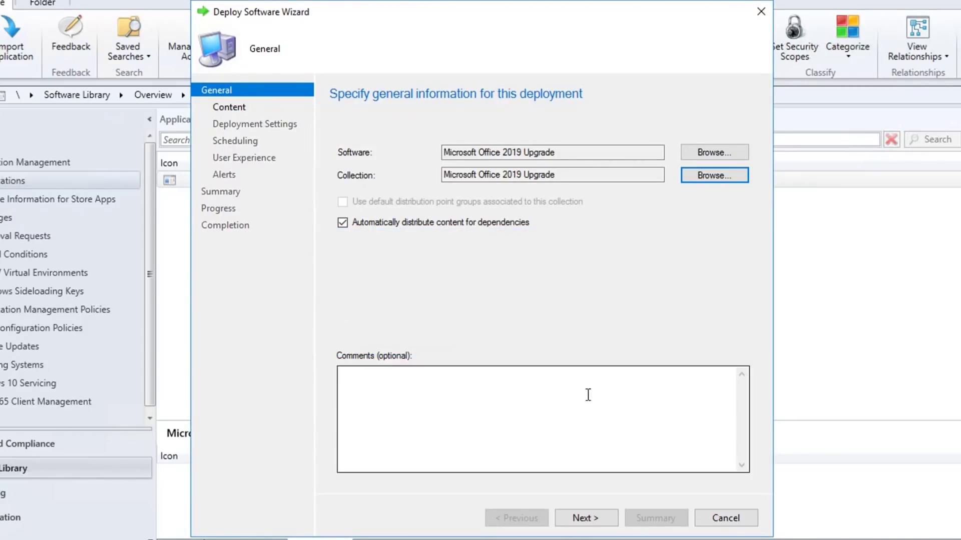
left_click(592, 520)
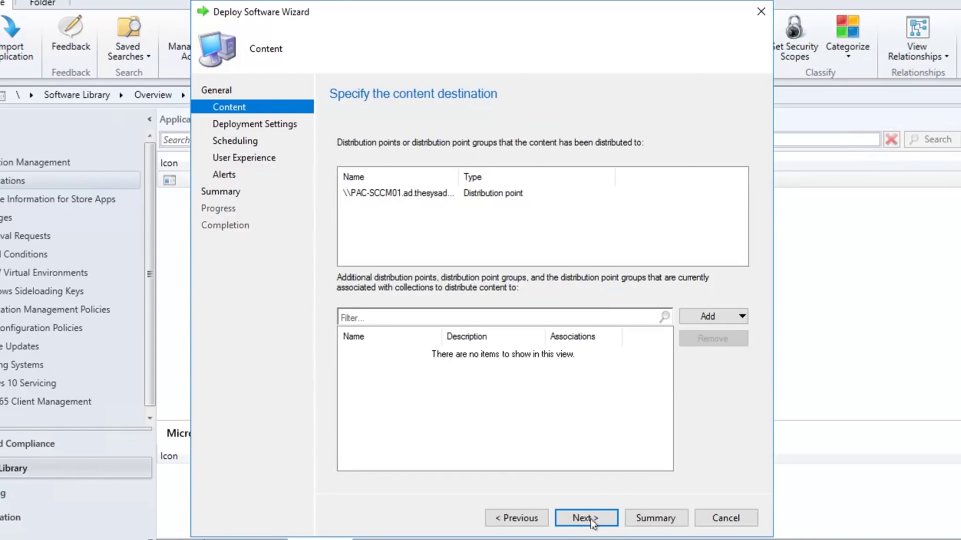
Step: Keep the existing content destination and set the deployment's action to Install and its purpose to Required
left_click(592, 521)
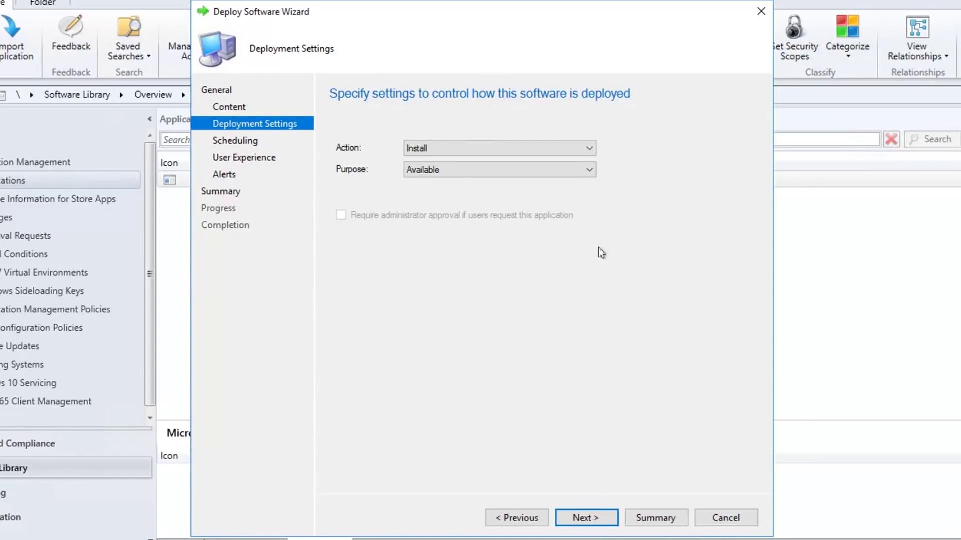
left_click(590, 149)
left_click(590, 151)
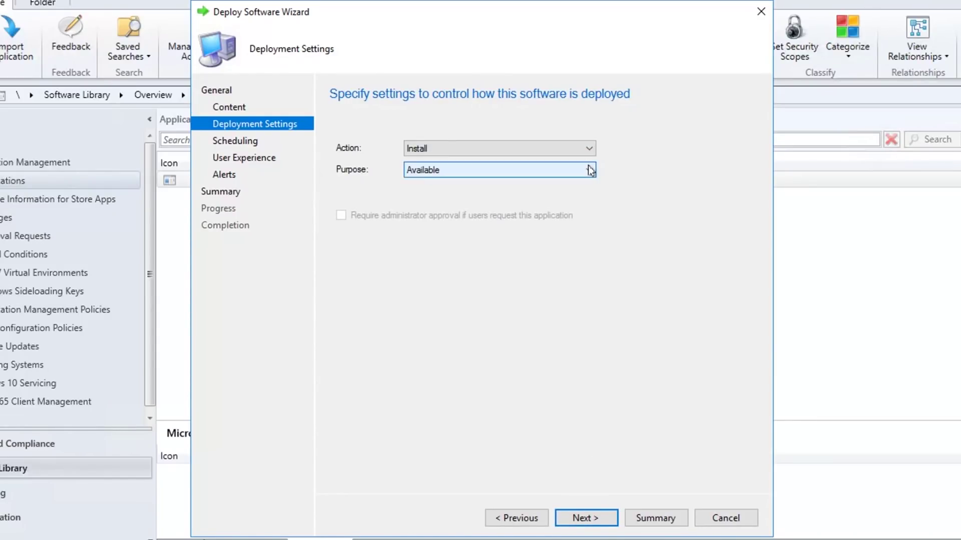
left_click(589, 170)
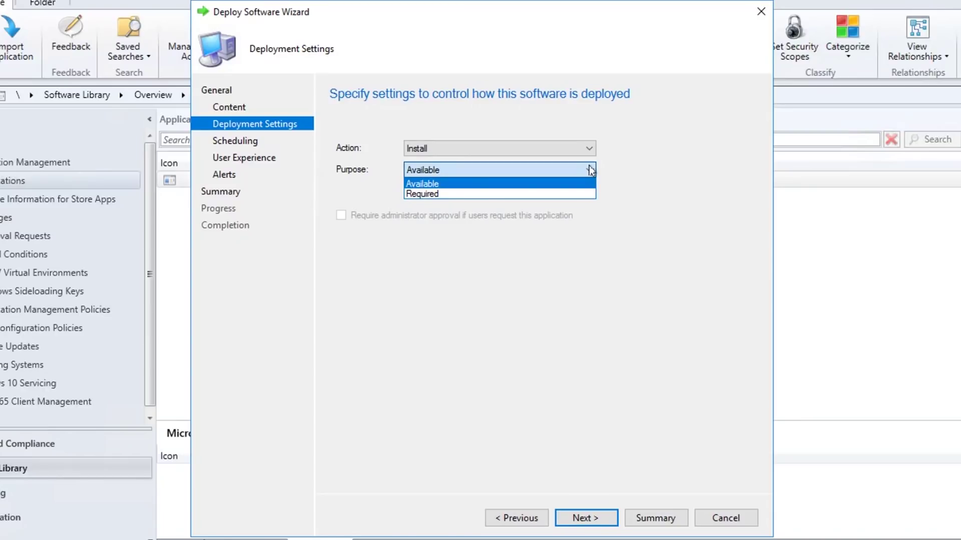
left_click(591, 194)
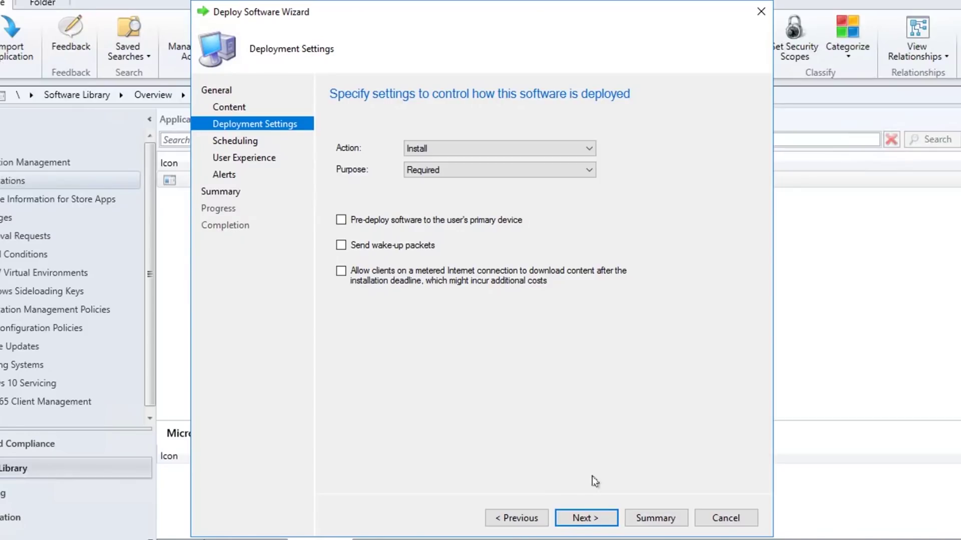
left_click(608, 524)
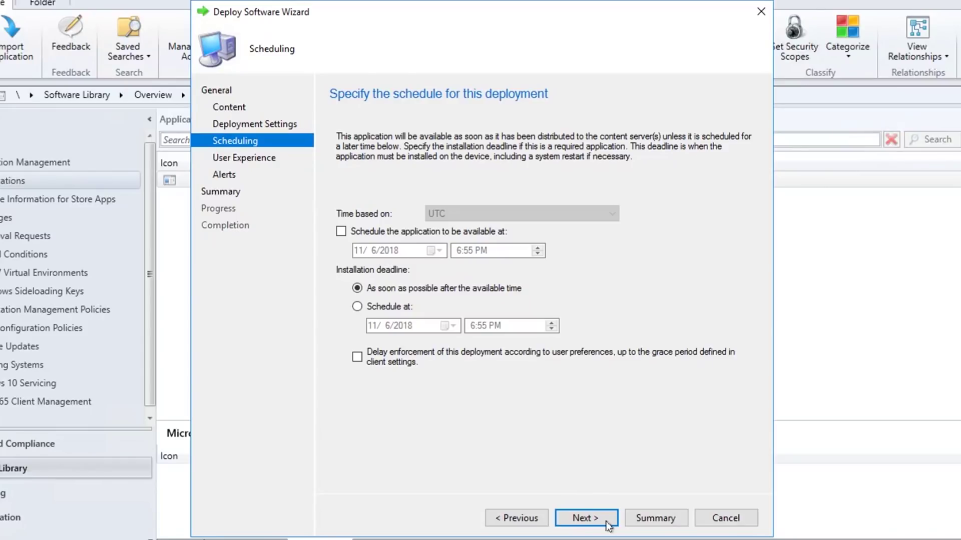
Step: Accept the default scheduling, user experience and alert settings for the deployment
left_click(608, 526)
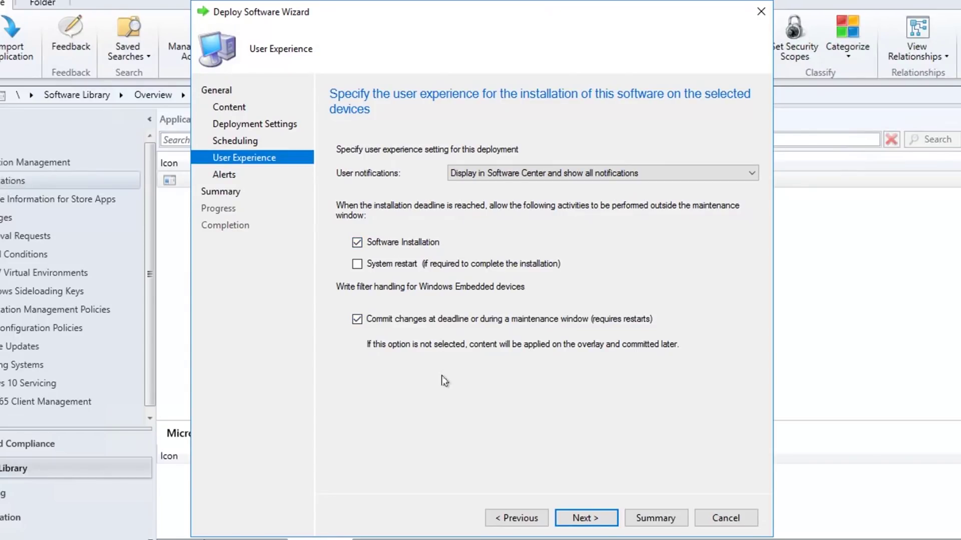
left_click(607, 525)
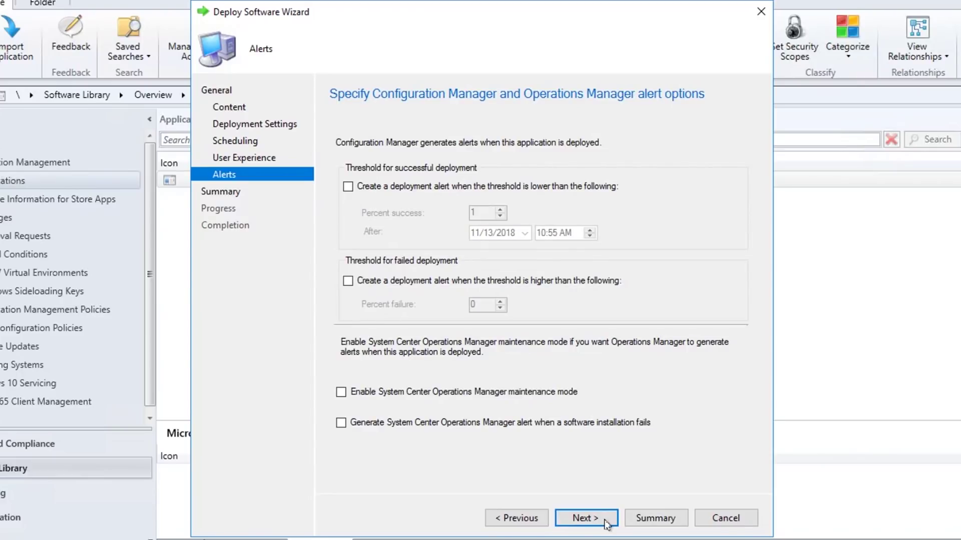
left_click(607, 524)
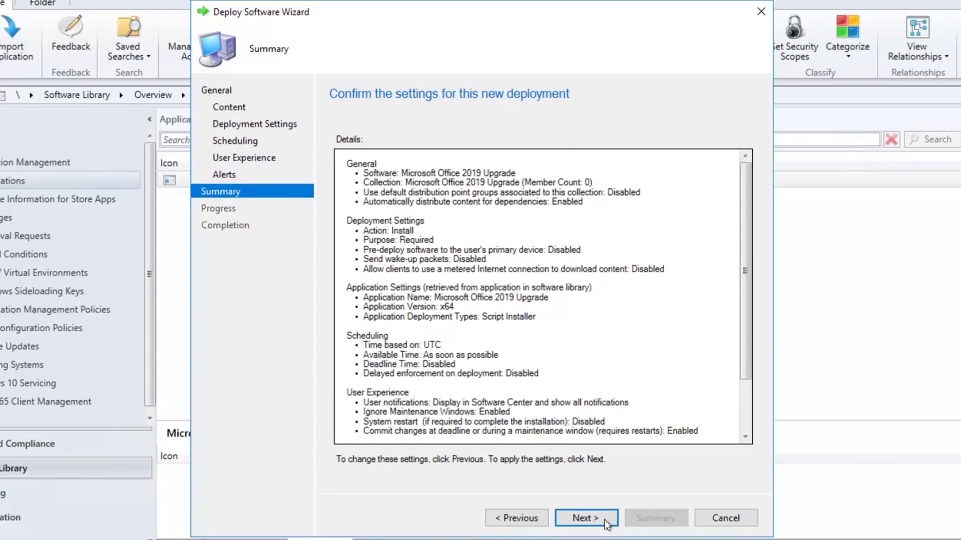
Step: Review and confirm the deployment summary, create the deployment and close the Deploy Software Wizard
scroll(679, 287, "down", 3)
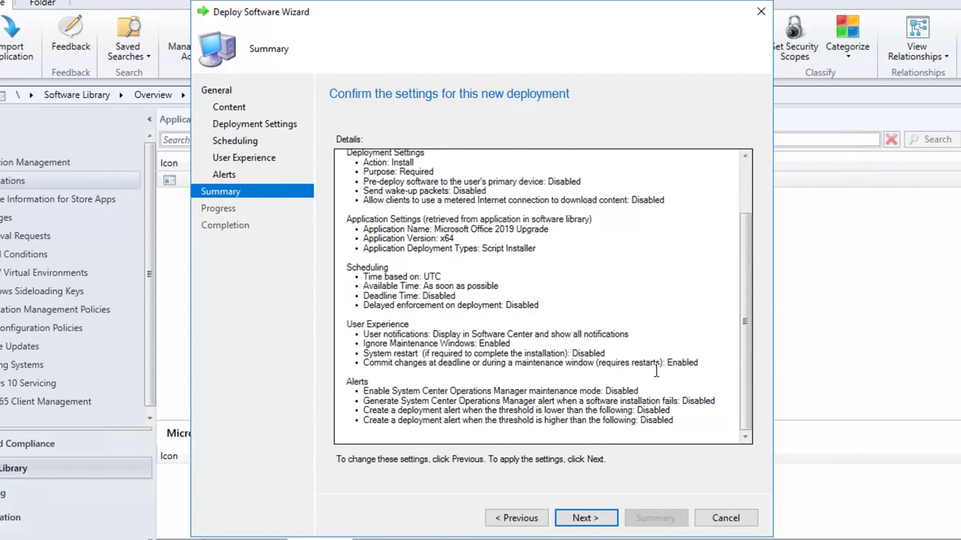
left_click(603, 520)
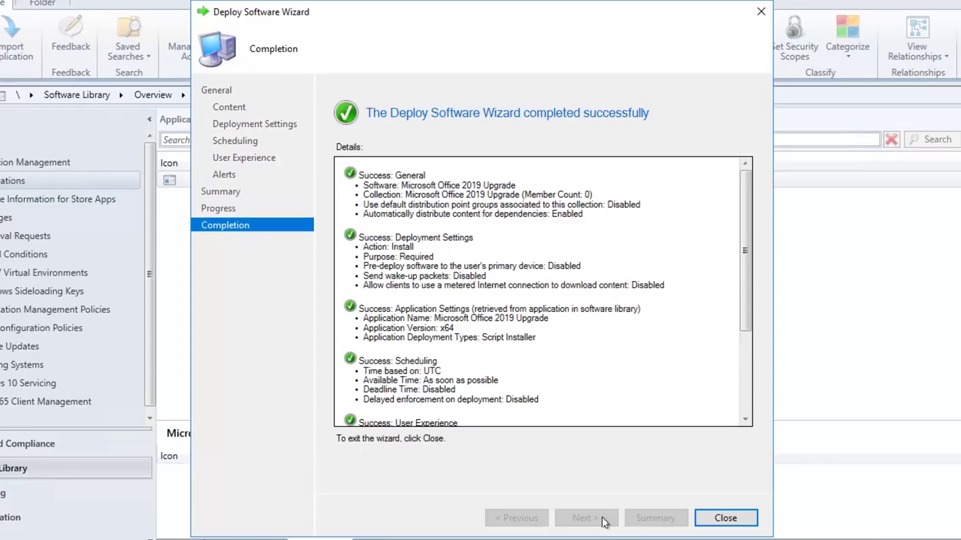
scroll(667, 244, "down", 5)
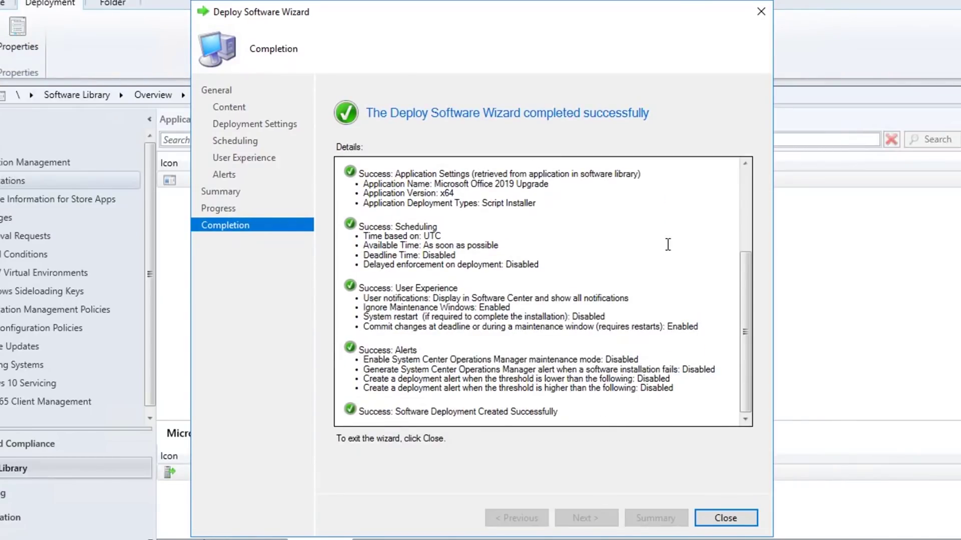
left_click(725, 517)
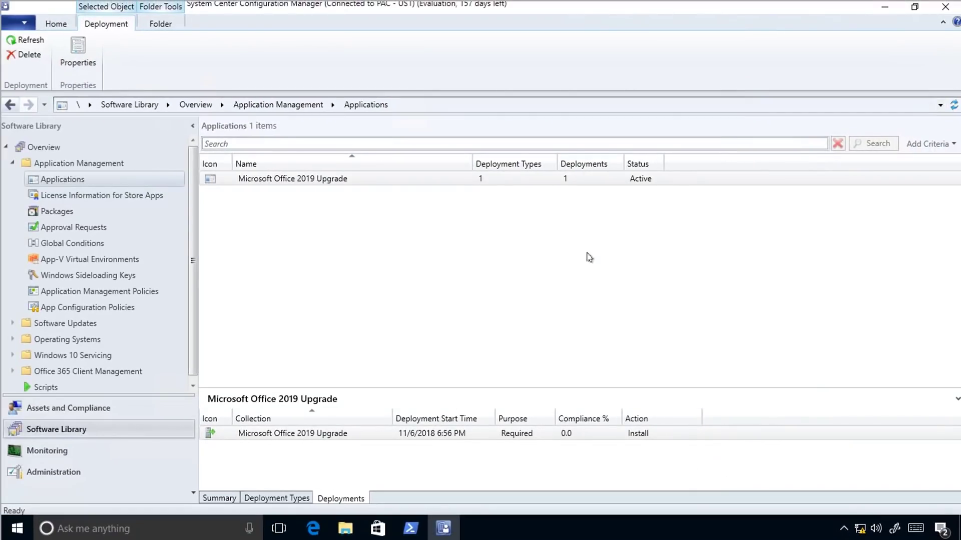
left_click(570, 256)
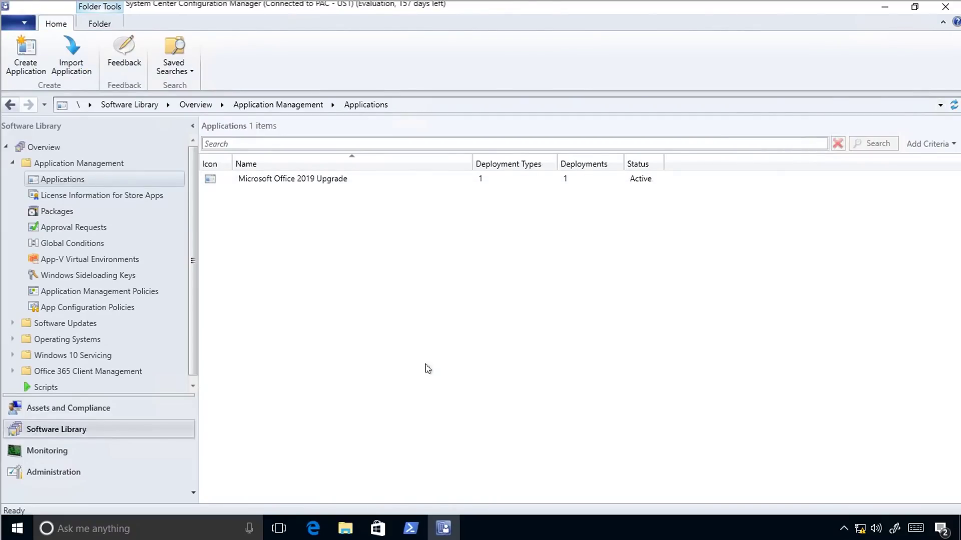
Step: Add the system resource PAC-WIN1001 to the Microsoft Office 2019 Upgrade device collection in Assets and Compliance
left_click(90, 411)
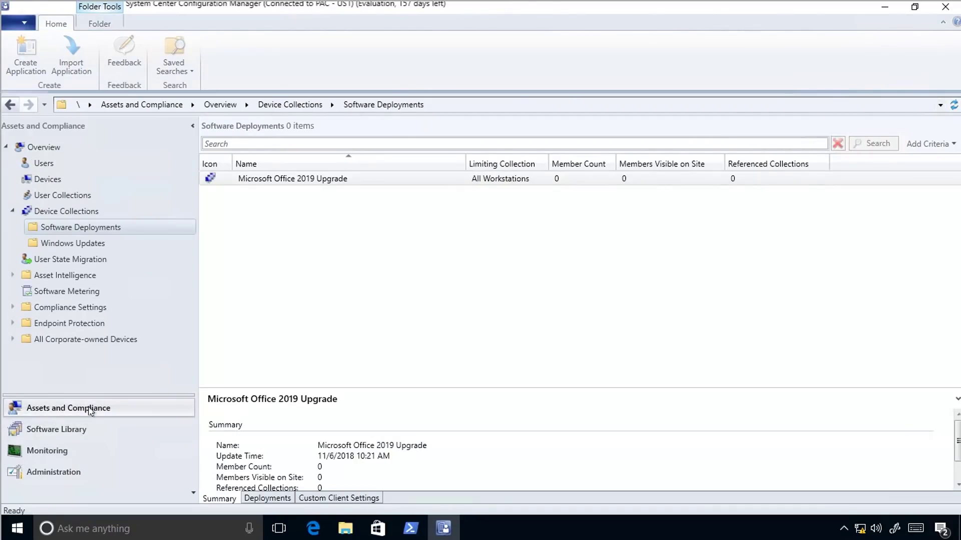
left_click(341, 200)
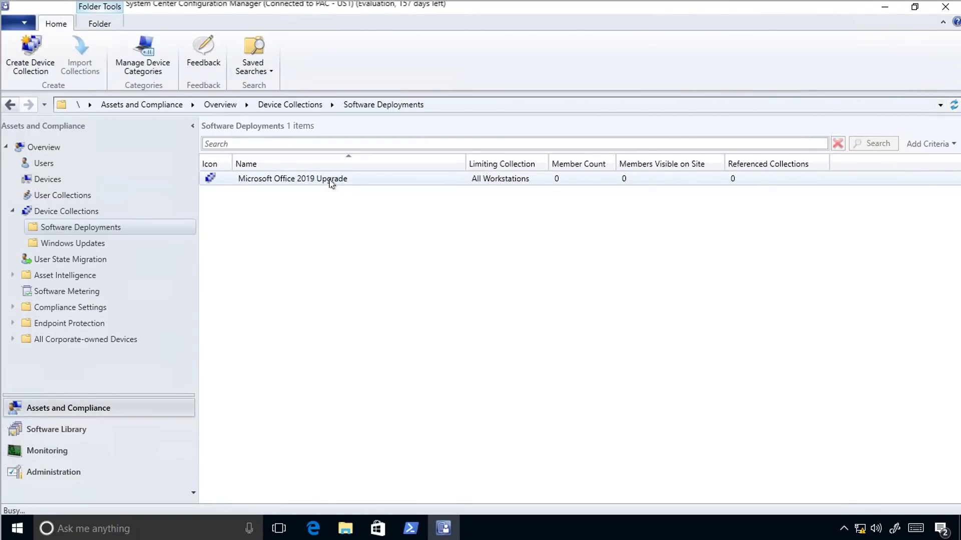
right_click(330, 183)
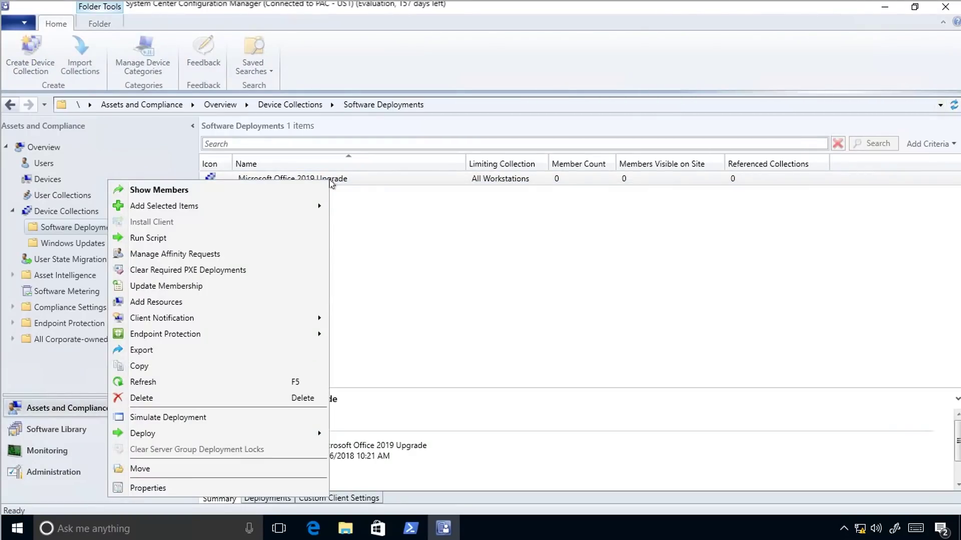
left_click(167, 303)
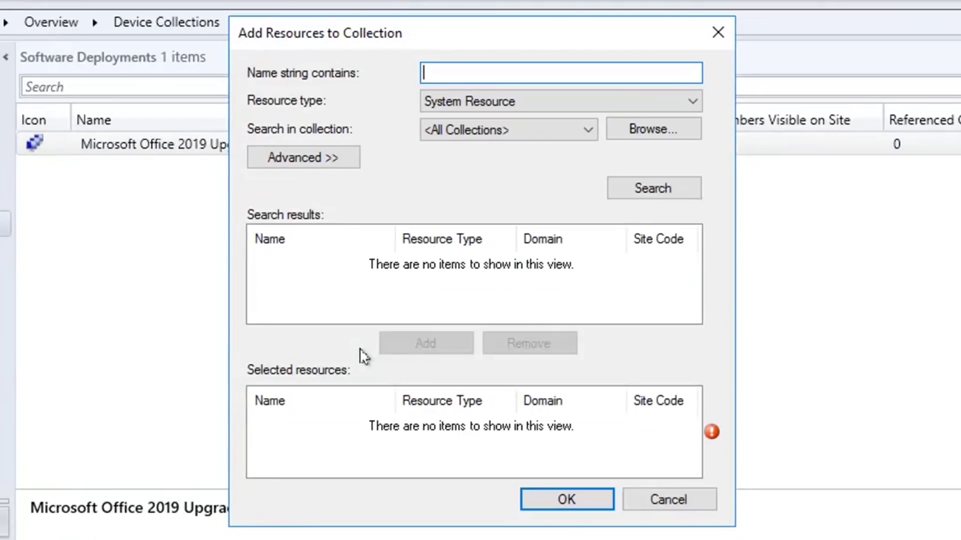
type("pac-win1002")
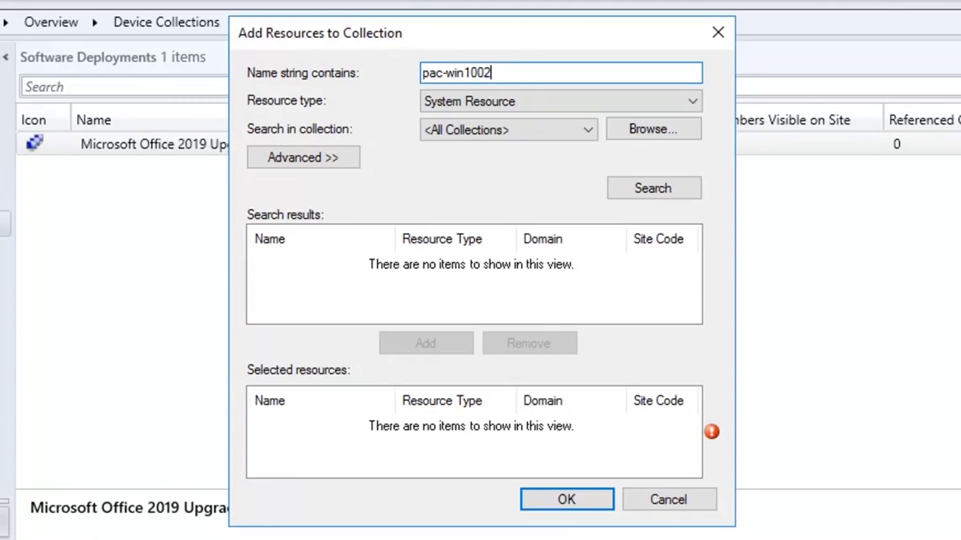
left_click(681, 191)
left_click(353, 262)
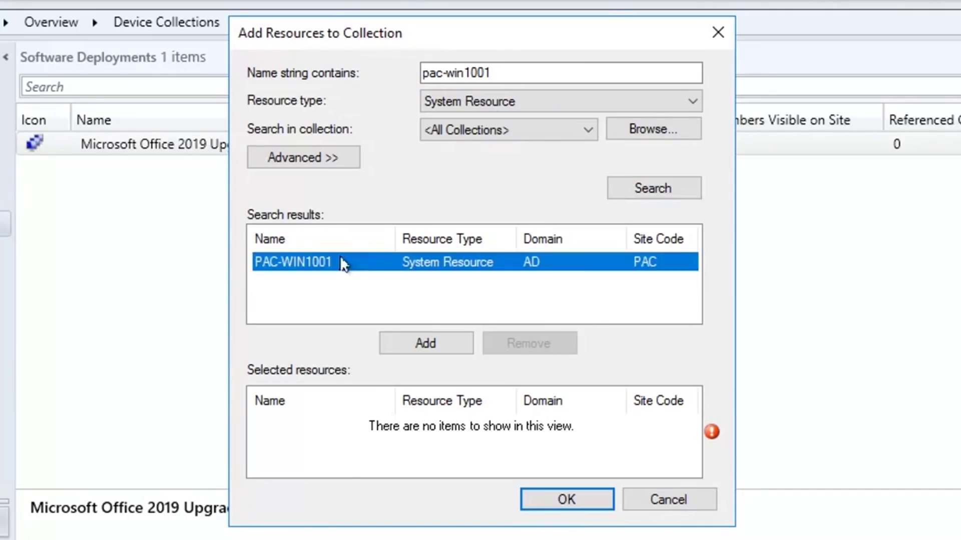
left_click(425, 343)
left_click(570, 503)
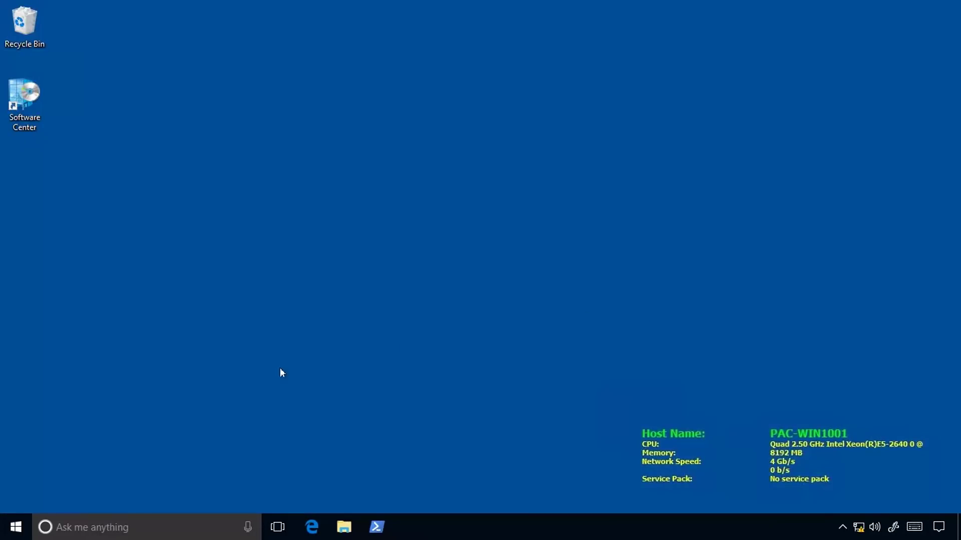
Step: Switch to the PAC-WIN1001 client and launch Excel from its Microsoft Office programs to check the installed version
left_click(16, 529)
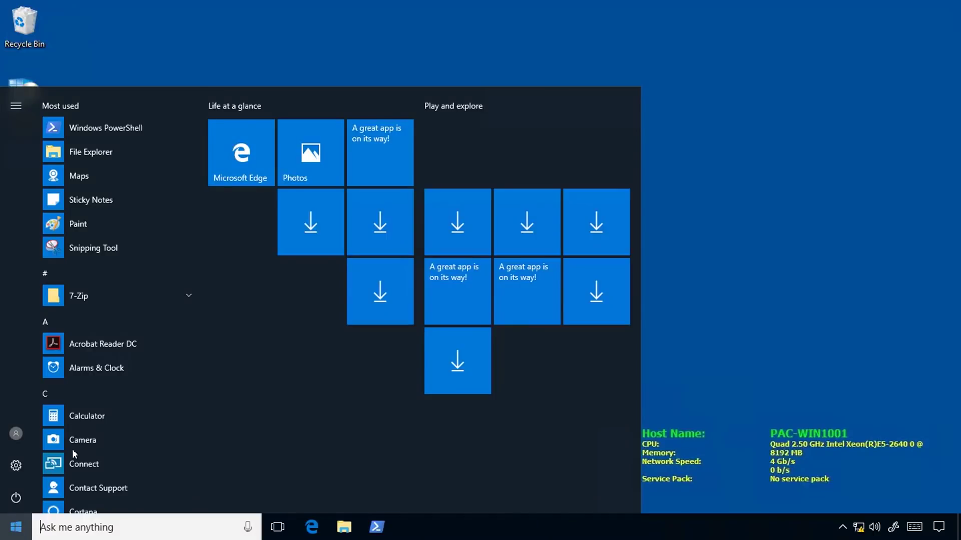
scroll(130, 239, "down", 5)
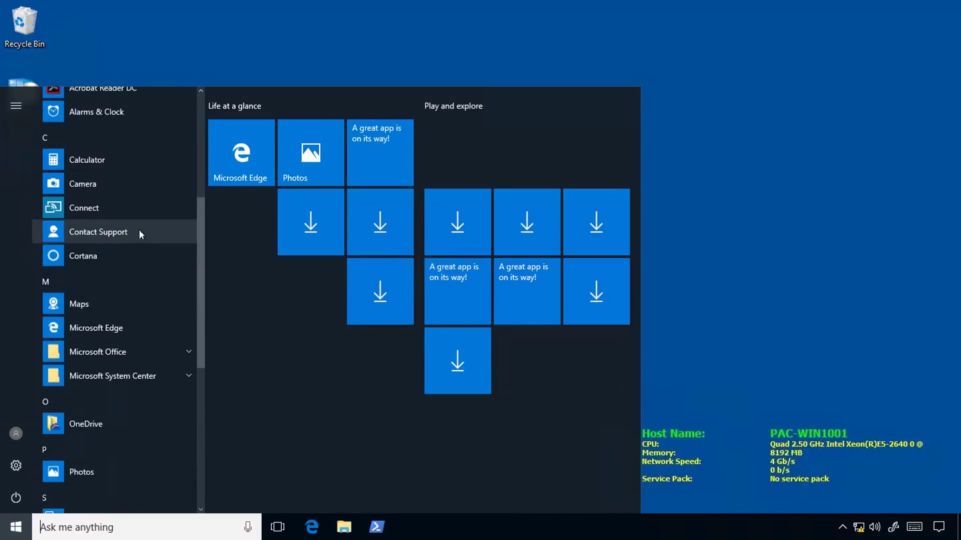
left_click(123, 353)
left_click(97, 399)
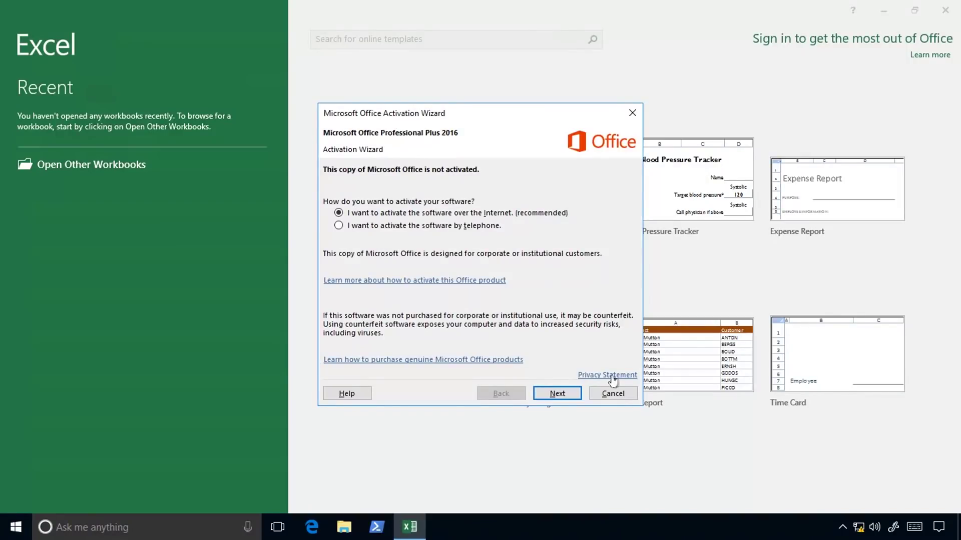
left_click(616, 396)
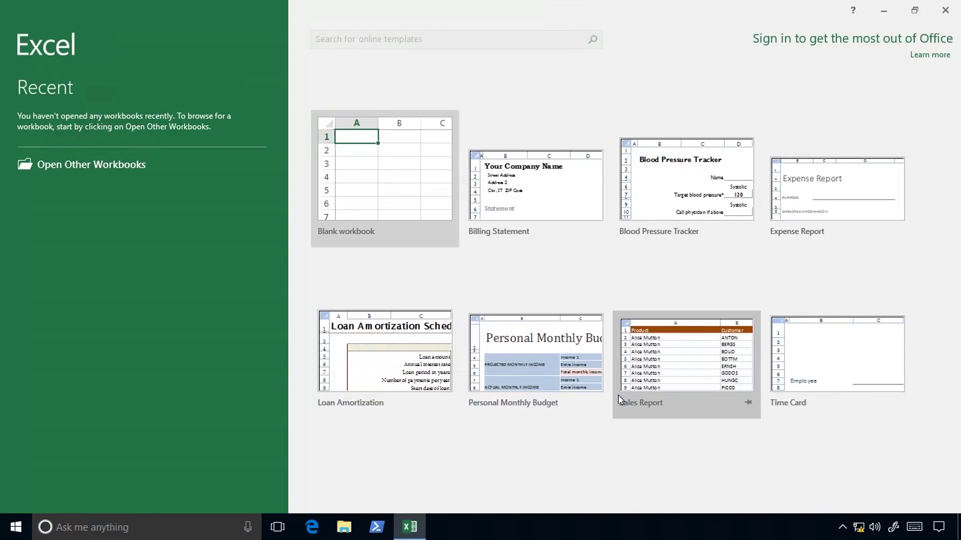
left_click(127, 164)
left_click(17, 305)
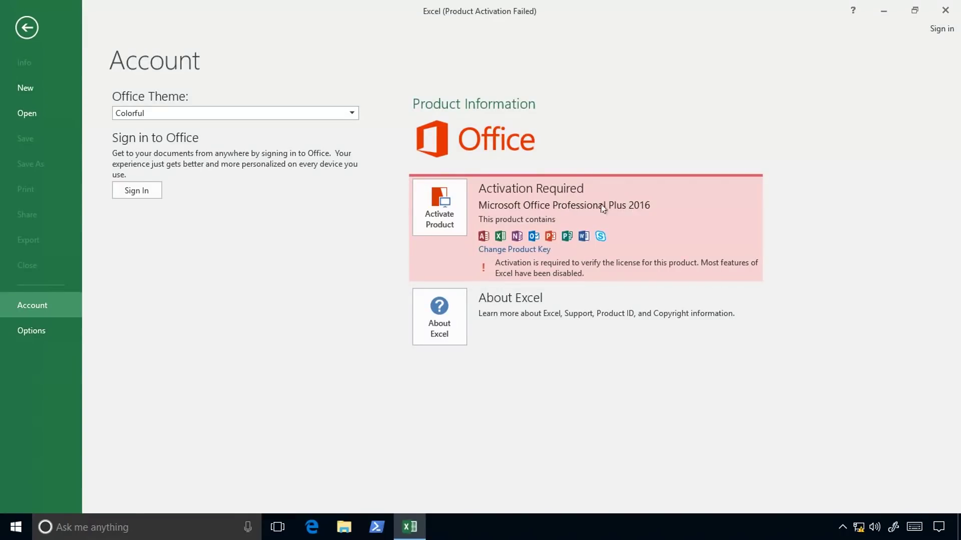
left_click(883, 13)
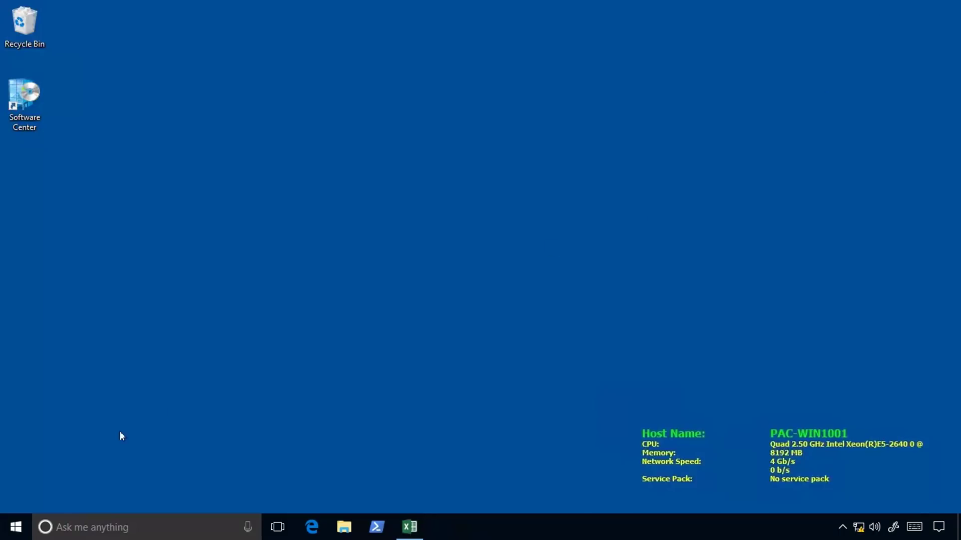
Step: Run the Machine Policy Retrieval & Evaluation Cycle from the Configuration Manager properties in Control Panel
left_click(15, 525)
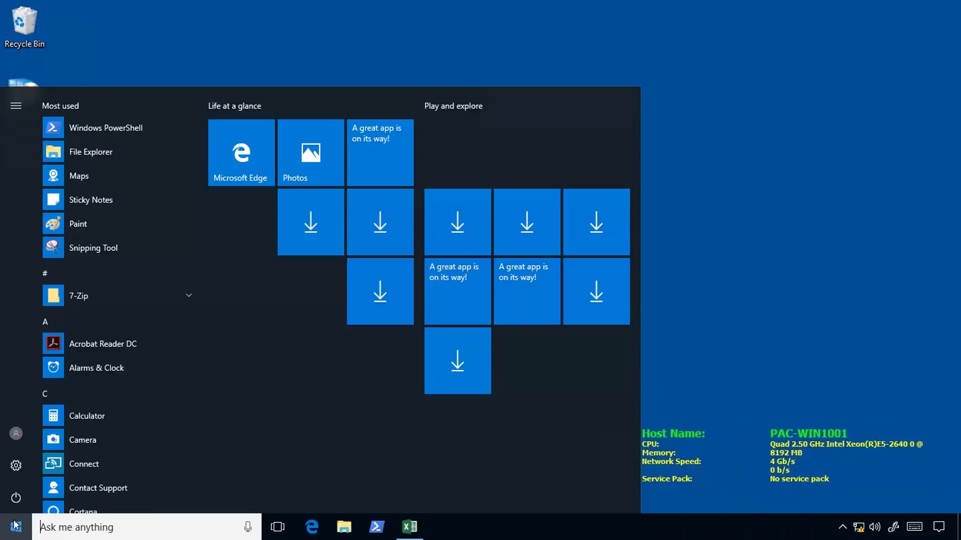
type("control")
left_click(103, 133)
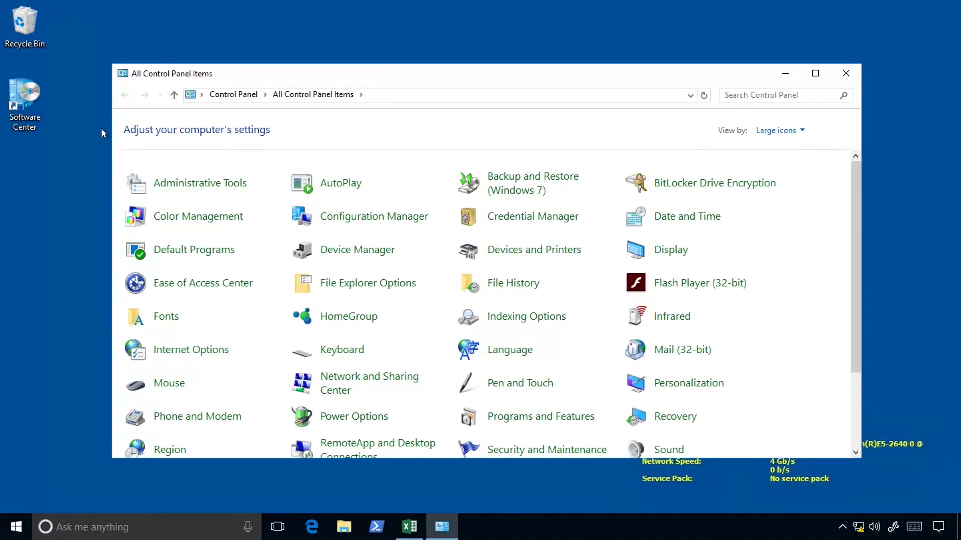
left_click(399, 225)
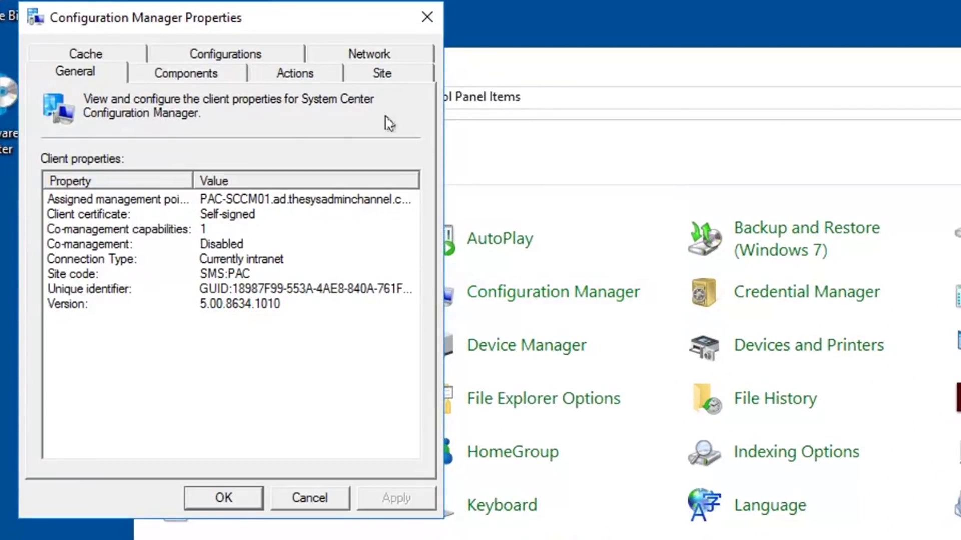
left_click(313, 74)
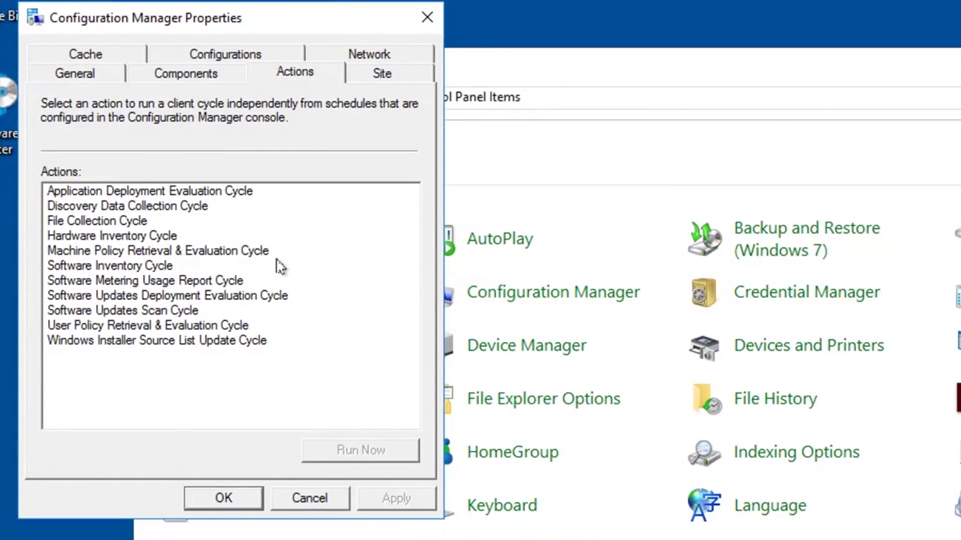
left_click(242, 251)
left_click(365, 452)
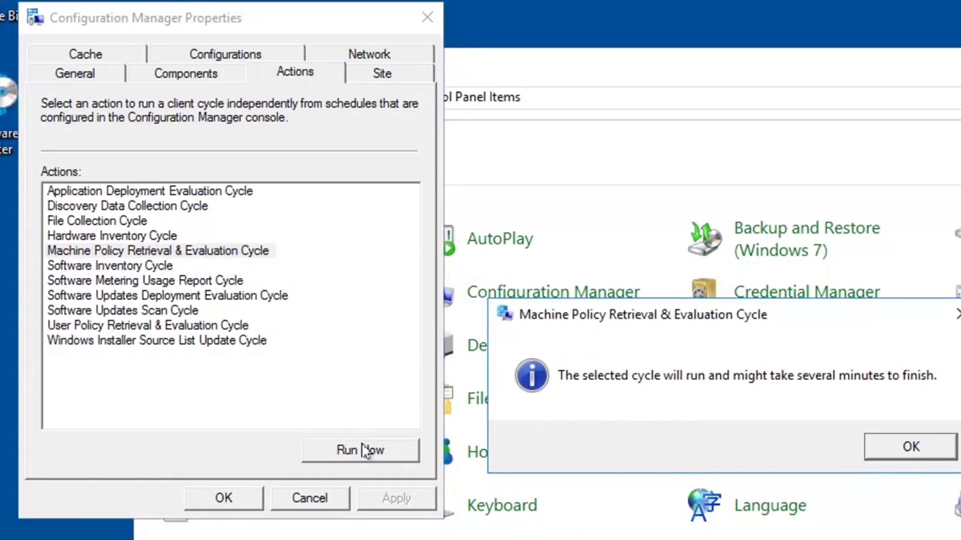
left_click(899, 452)
Step: Run the Application Deployment Evaluation Cycle, close the Configuration Manager properties and minimize Control Panel
left_click(251, 190)
left_click(365, 453)
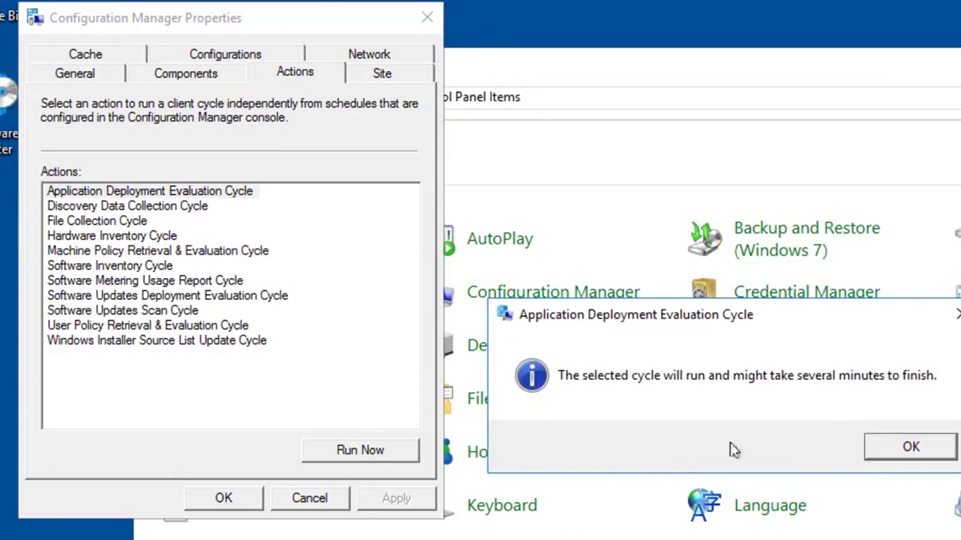
left_click(911, 447)
left_click(238, 499)
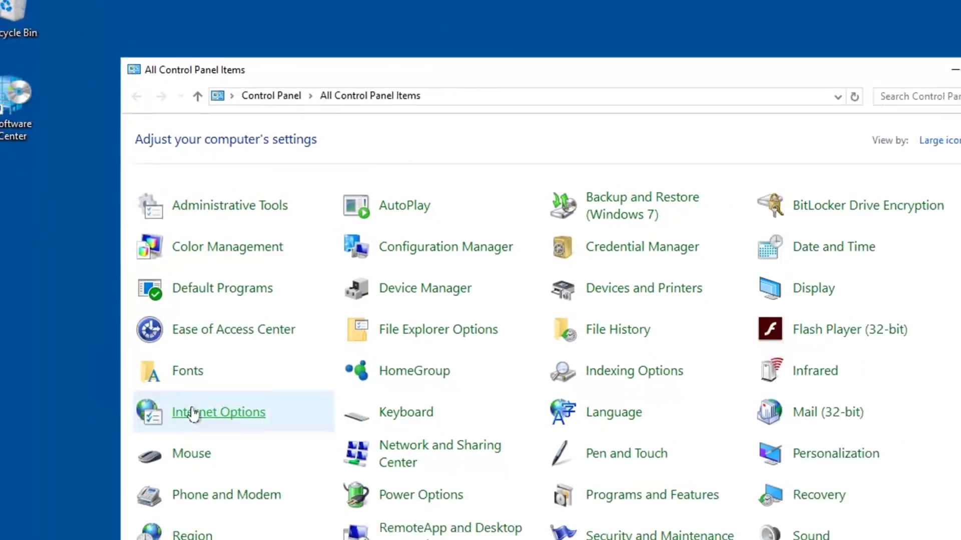
left_click(783, 75)
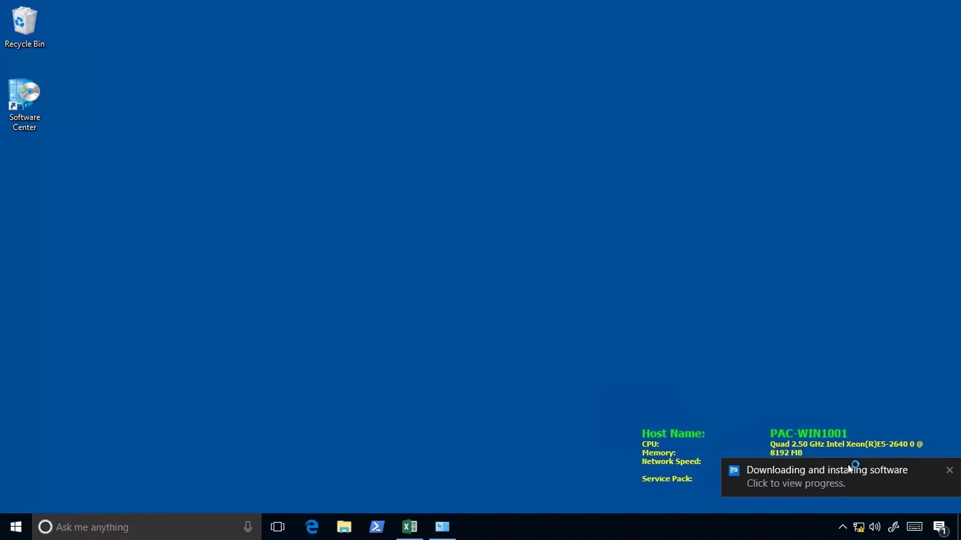
Step: View the Office 2019 upgrade's progress in Software Center and let the installer close the open Office programs
left_click(851, 471)
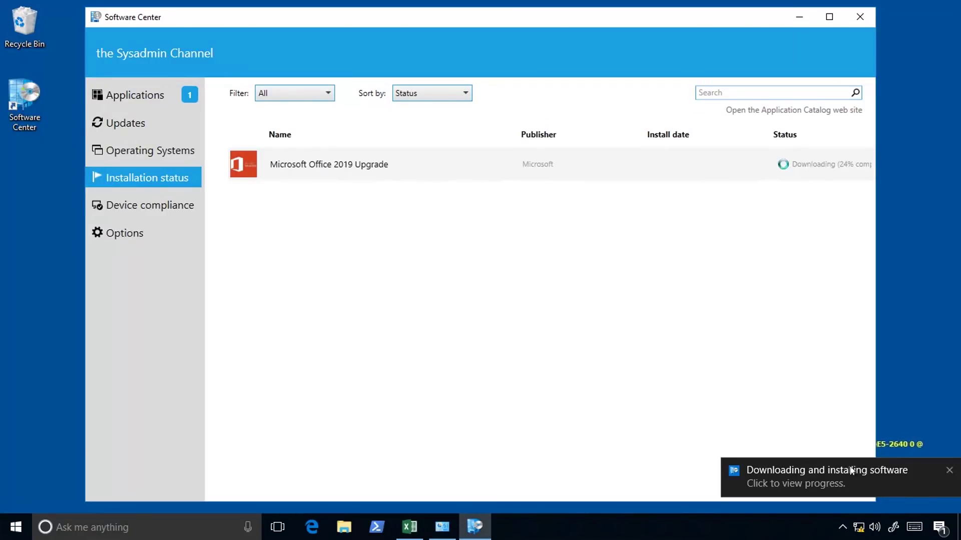
left_click(830, 16)
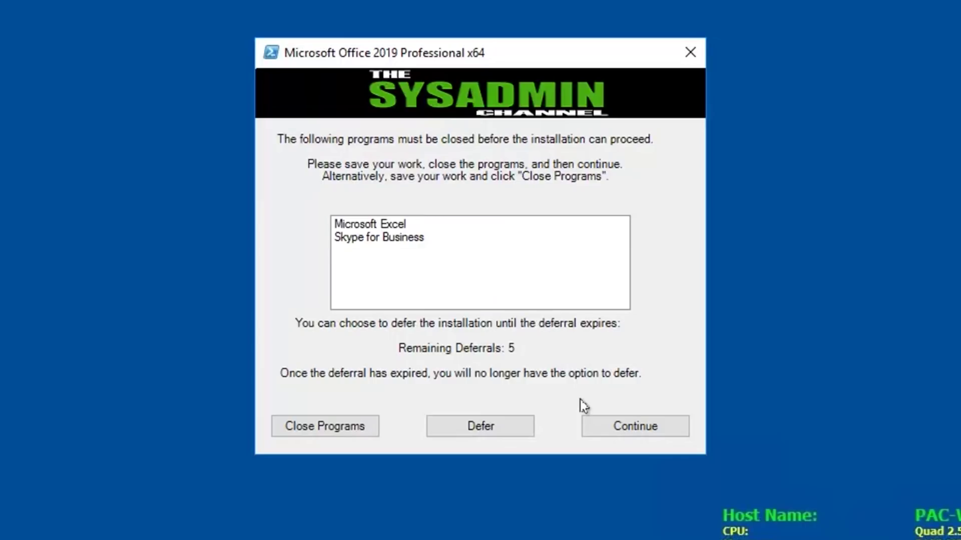
left_click(330, 427)
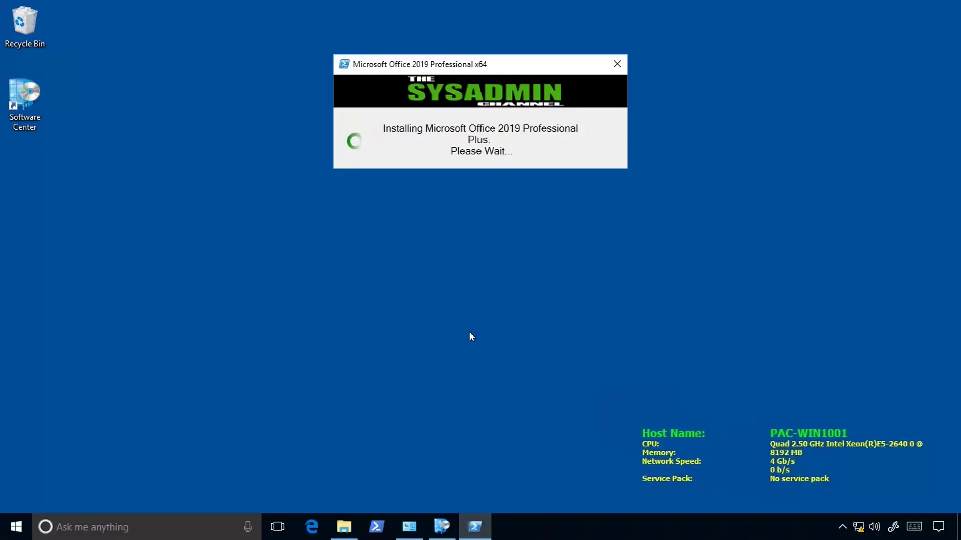
Step: Browse to the downloaded installation content in C:\Windows\ccmcache\3 in File Explorer
left_click(344, 527)
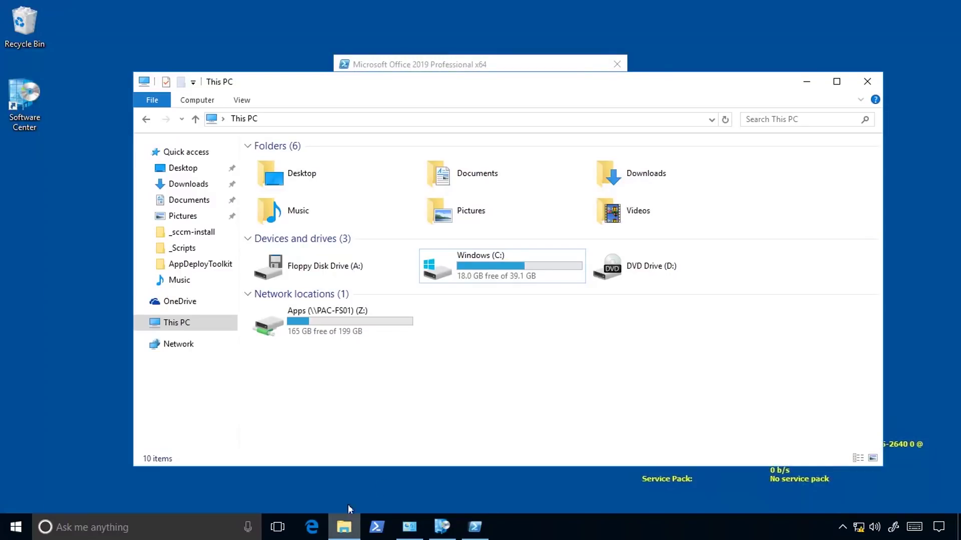
double_click(513, 267)
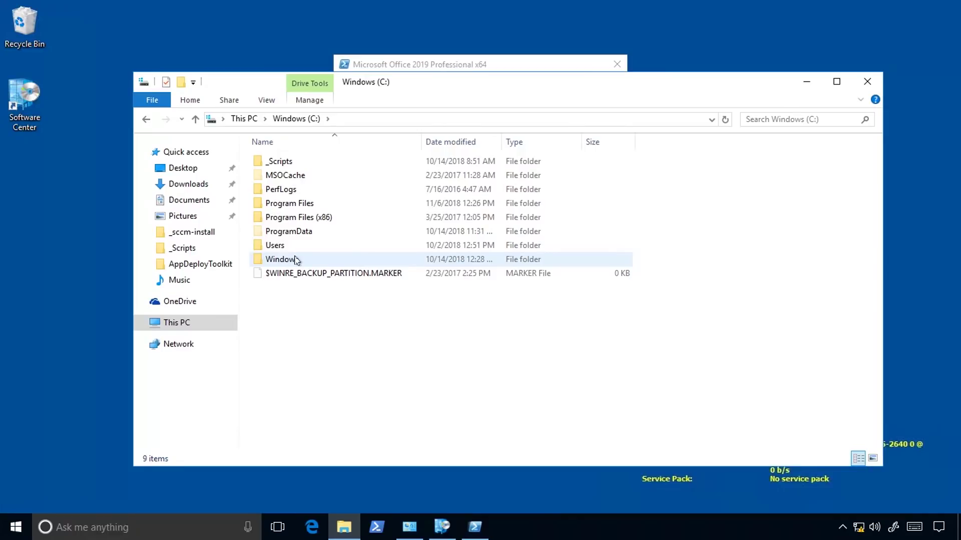
double_click(294, 261)
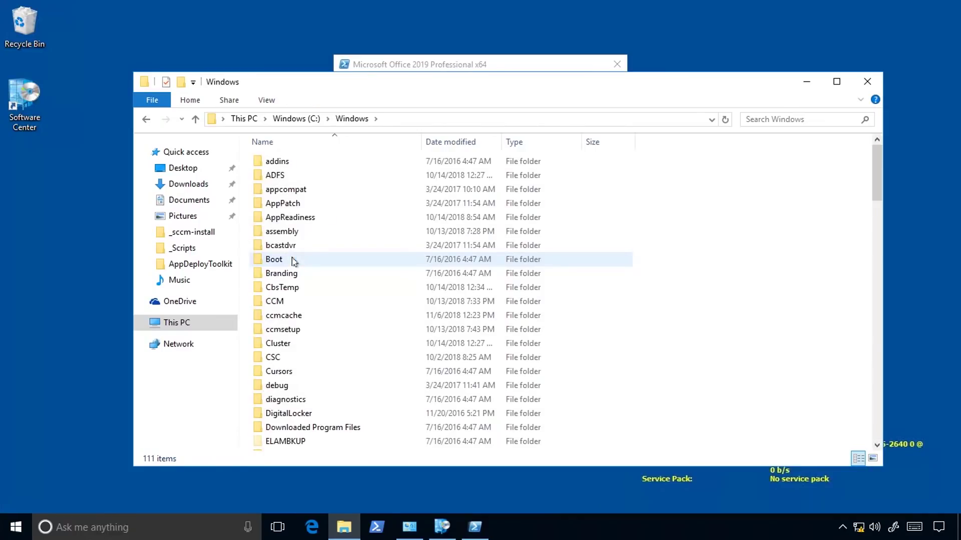
double_click(298, 316)
left_click(449, 191)
double_click(265, 194)
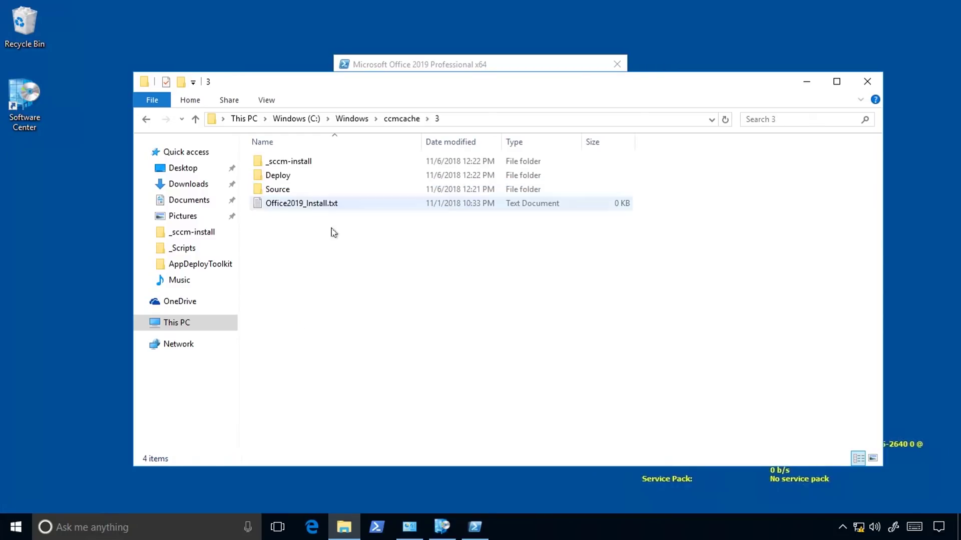
Step: Open config-x64.xml from the Deploy folder in Notepad, examine its SourcePath value and close the file
double_click(283, 176)
left_click(302, 162)
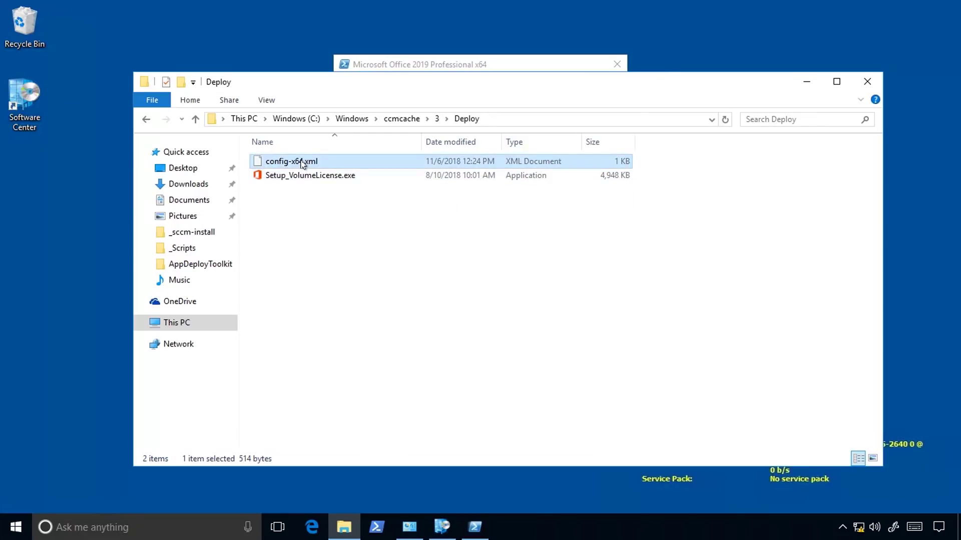
right_click(302, 163)
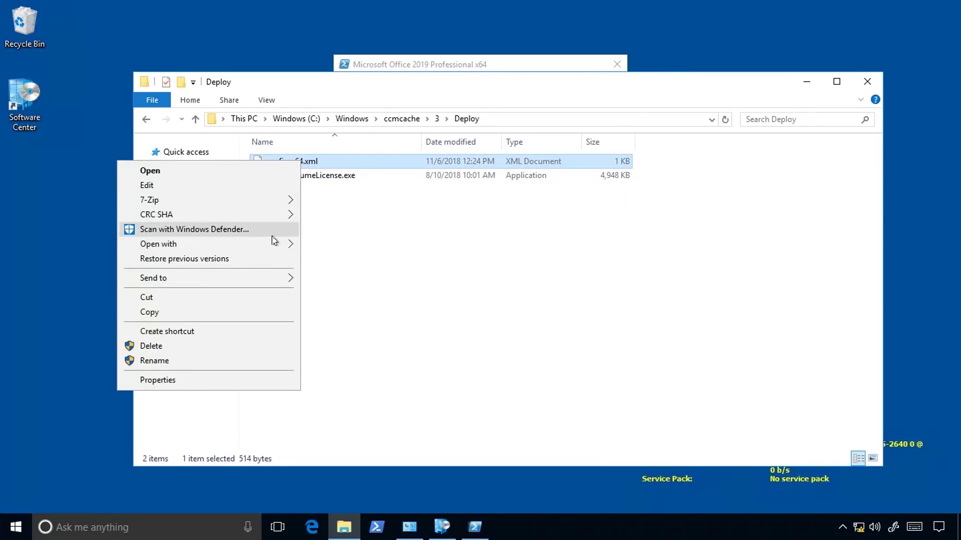
mouse_move(274, 245)
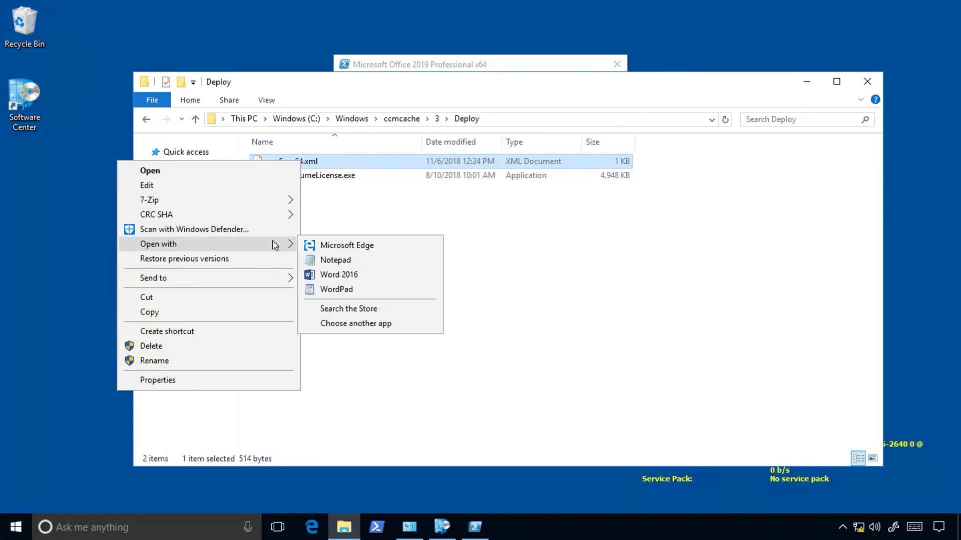
left_click(335, 260)
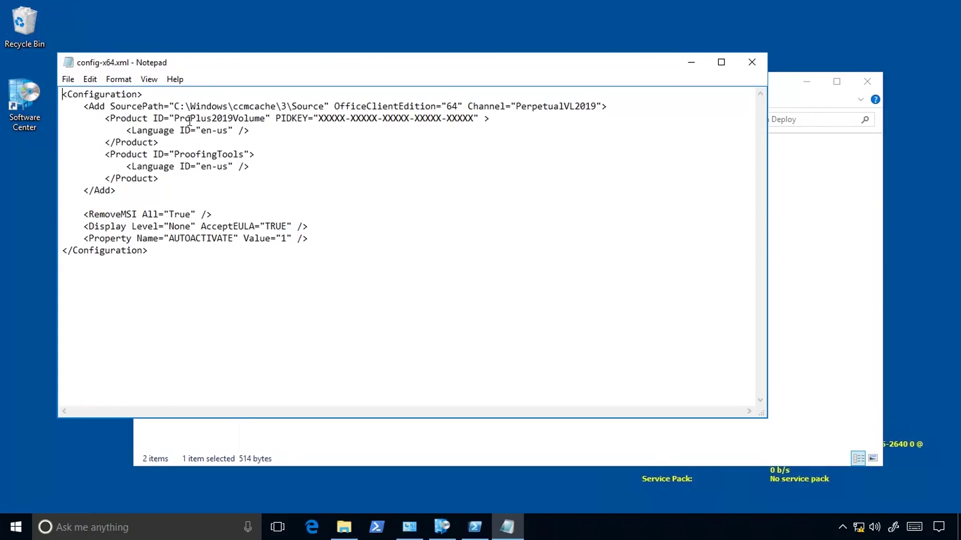
left_click_drag(175, 108, 331, 110)
left_click_drag(473, 65, 536, 175)
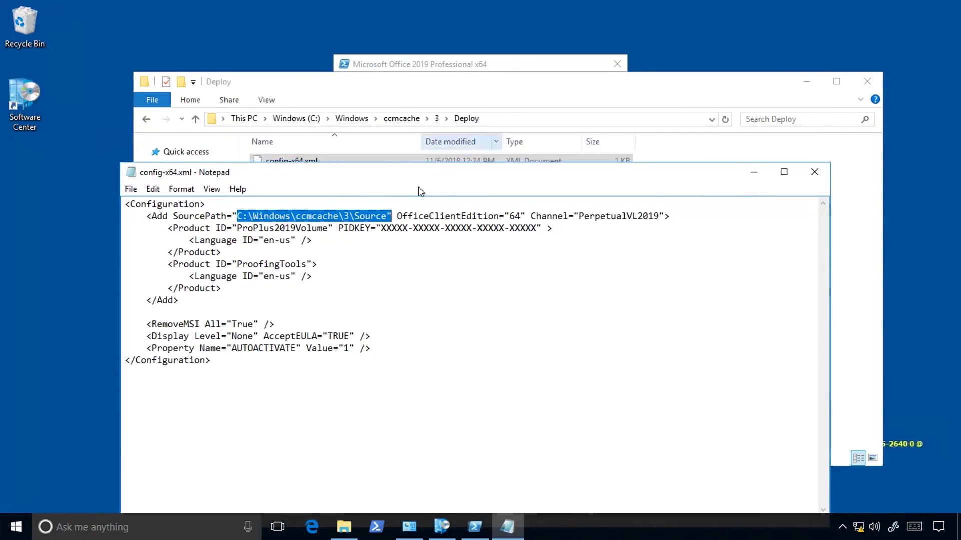
left_click(815, 173)
left_click(580, 328)
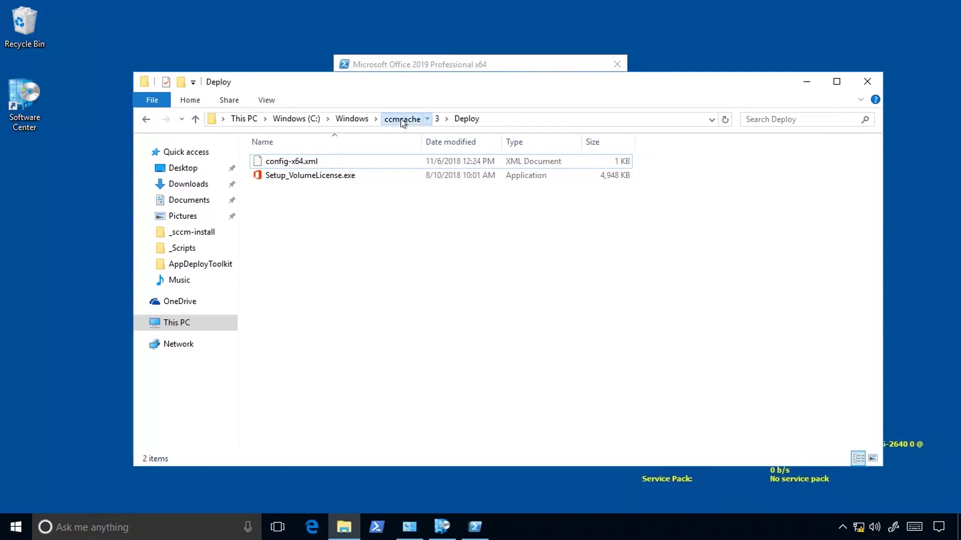
Step: Open AppEnforce.log from C:\Windows\CCM\Logs and arrange the log window below the installation progress dialog
left_click(403, 120)
left_click(358, 120)
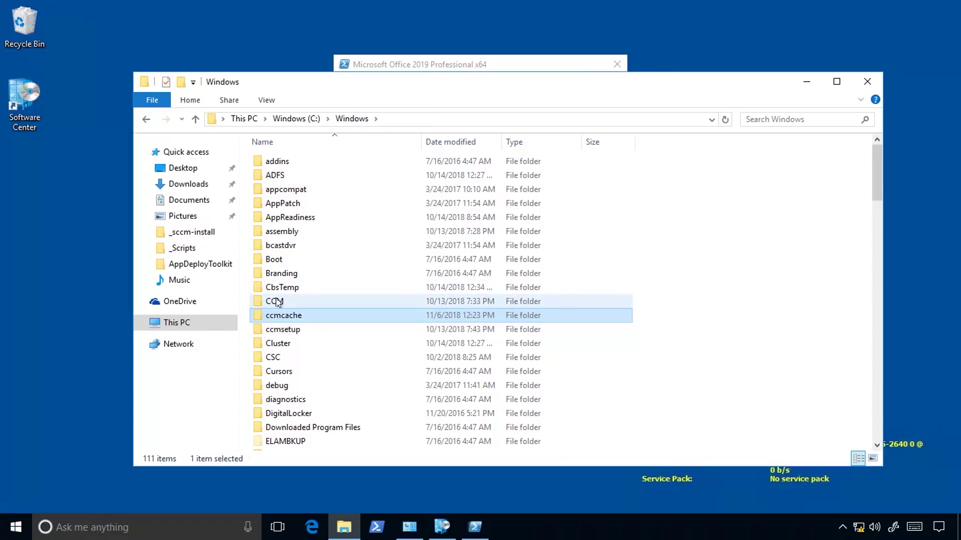
double_click(276, 302)
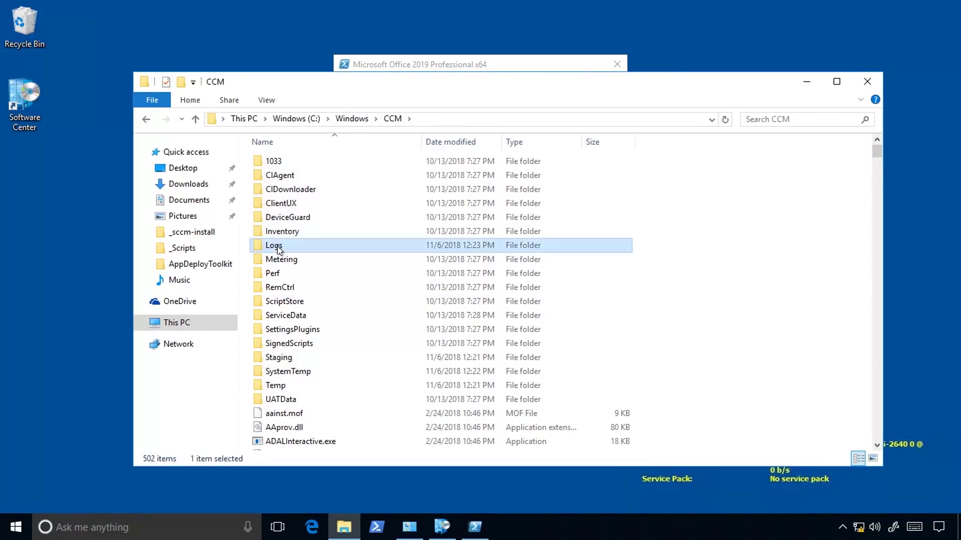
double_click(278, 248)
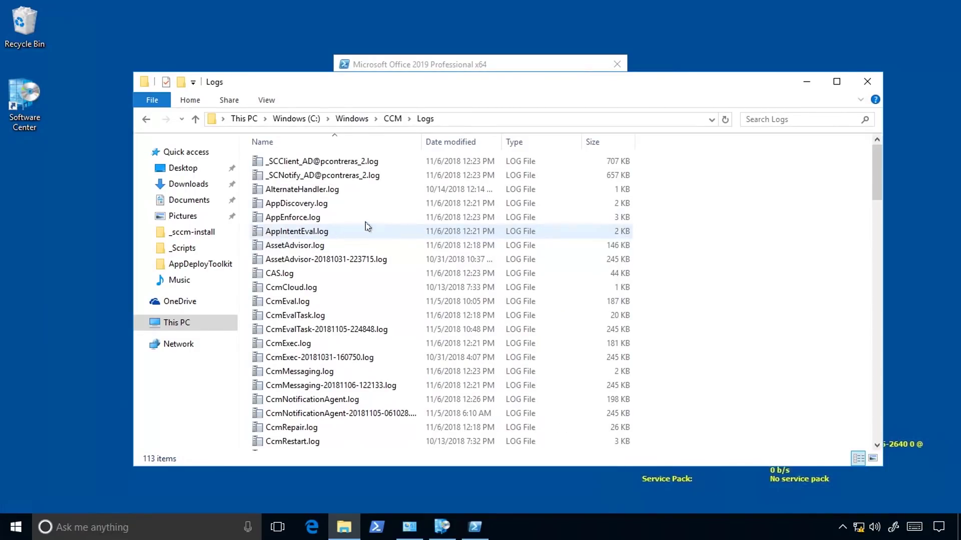
double_click(308, 220)
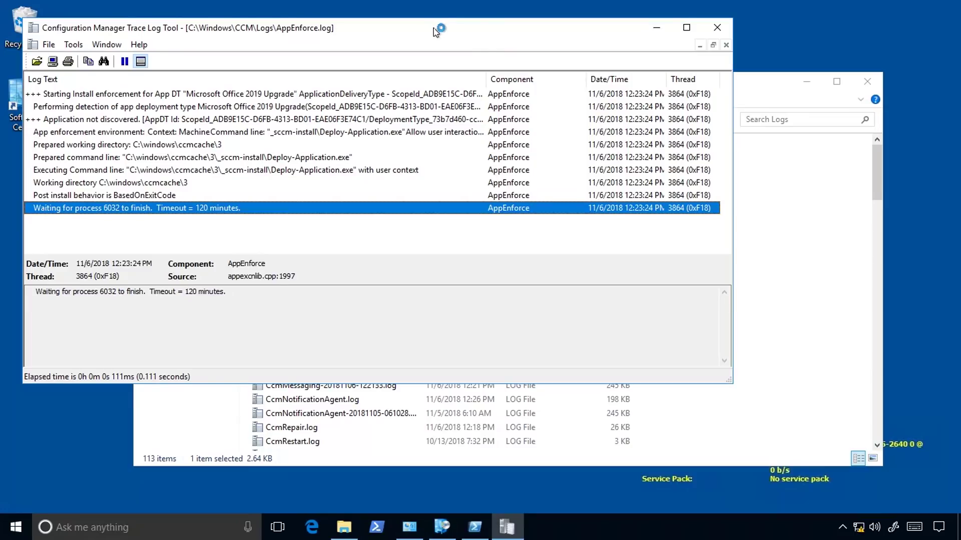
left_click_drag(435, 31, 591, 175)
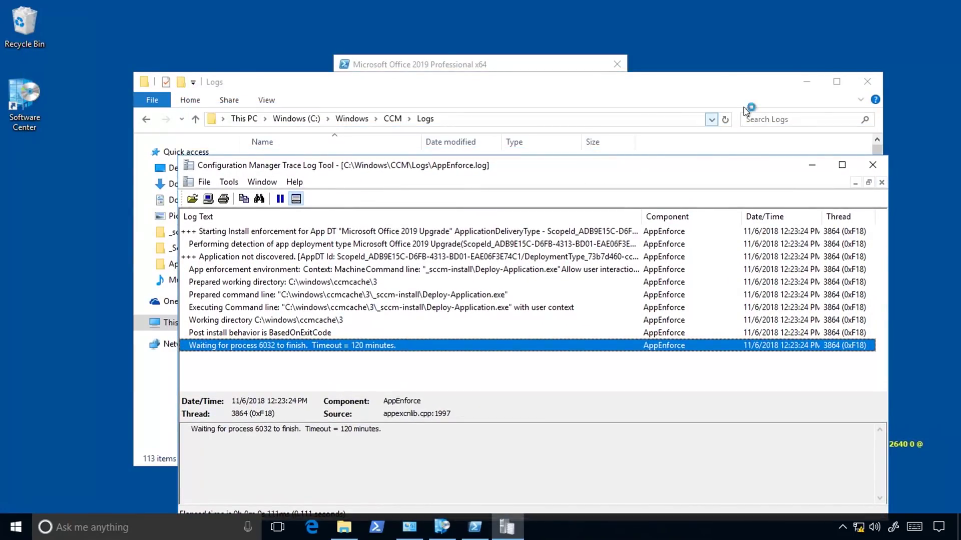
left_click(806, 83)
left_click_drag(627, 169, 613, 194)
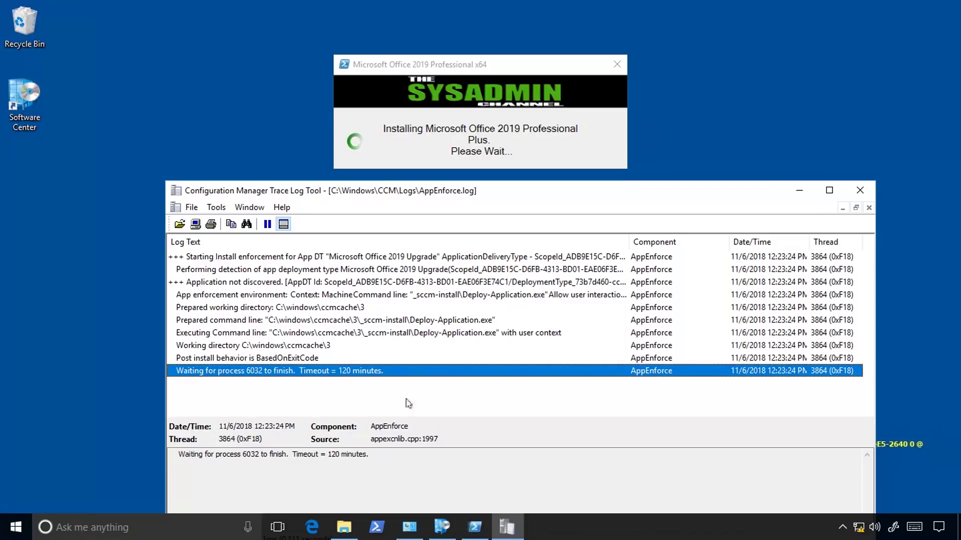
Step: Review the installed programs in Control Panel's Programs and Features while Office installs, and minimize the window
left_click(408, 531)
scroll(446, 317, "down", 3)
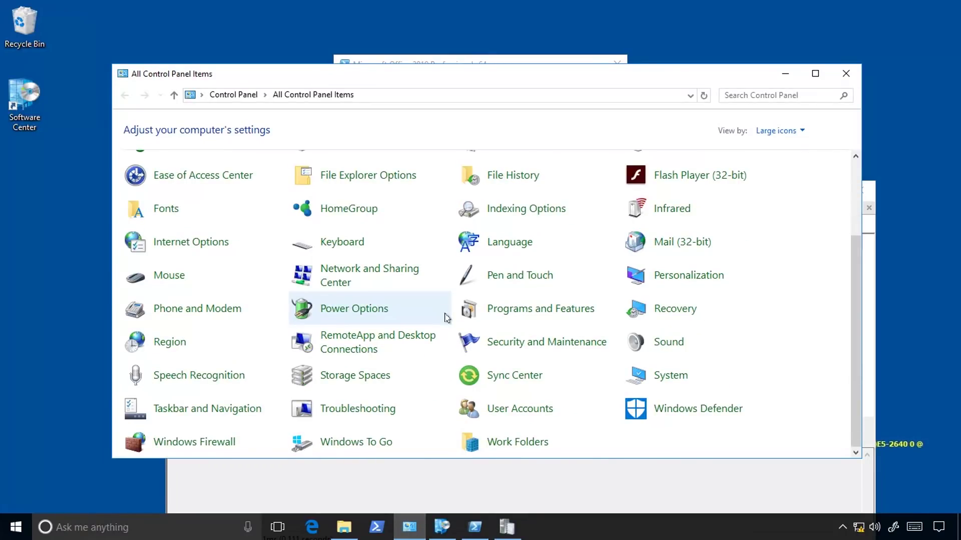
left_click(537, 313)
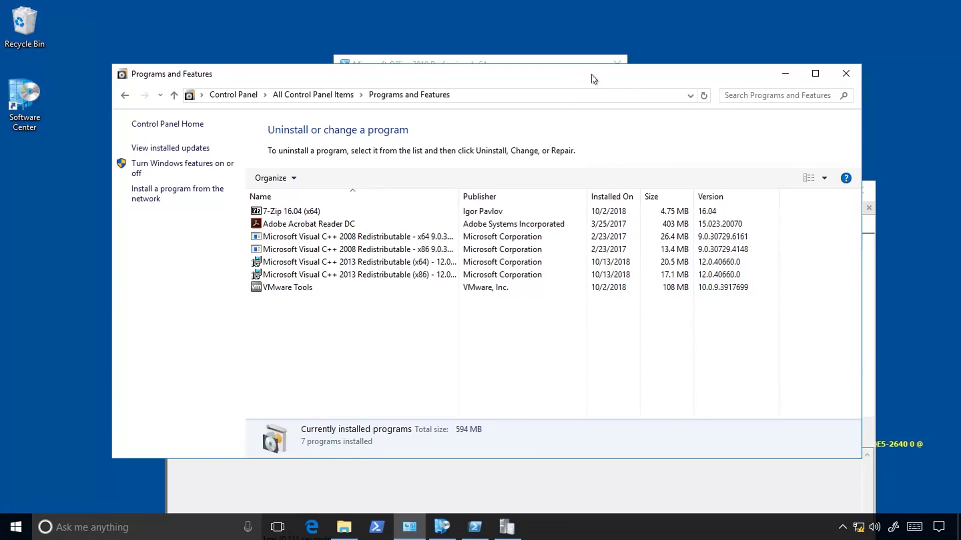
left_click_drag(590, 74, 600, 89)
left_click(811, 123)
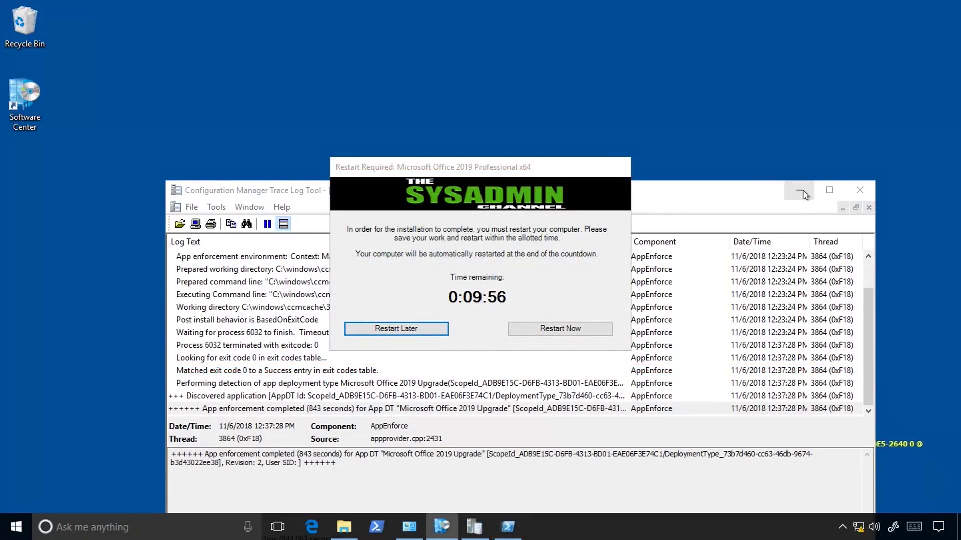
Step: Minimize the trace log window and postpone the restart required by the Office 2019 installation
left_click(802, 194)
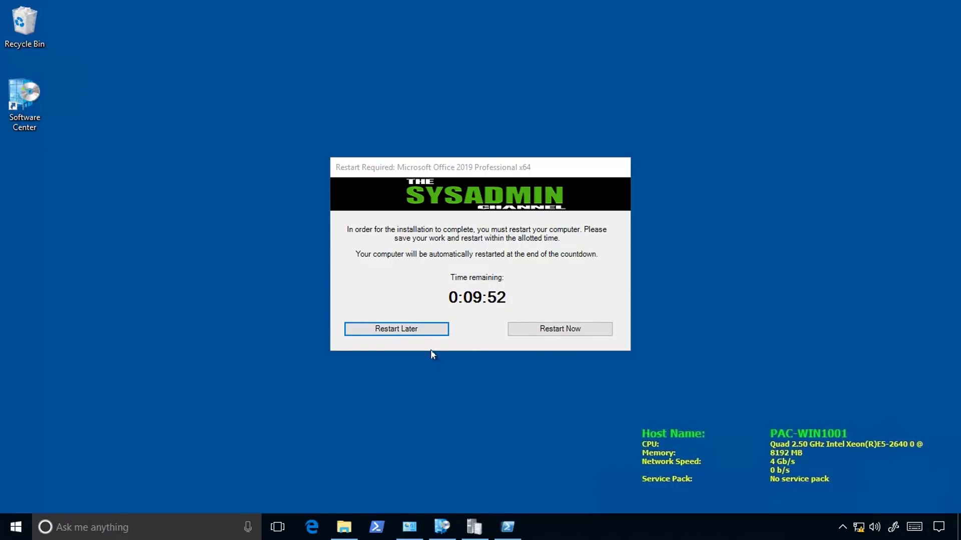
left_click(415, 331)
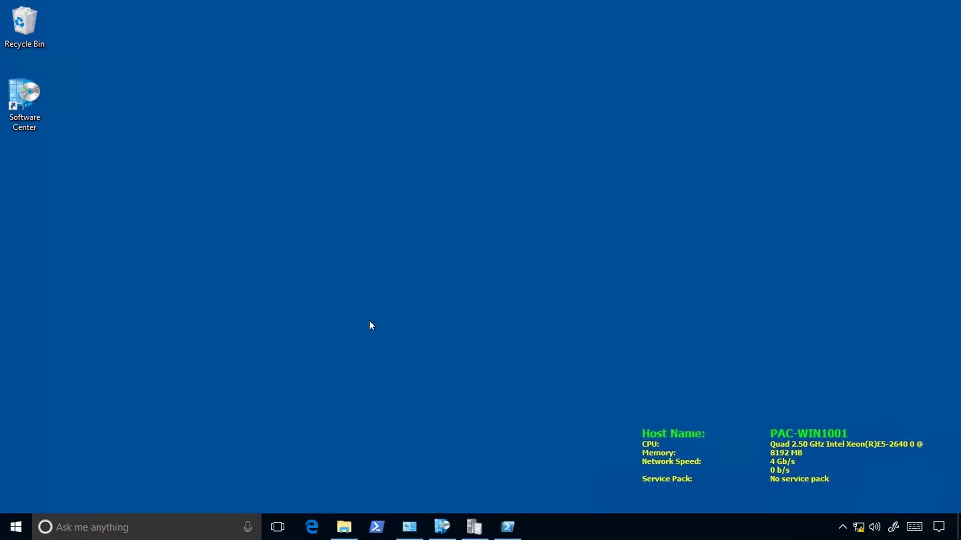
Step: Examine the Microsoft Office 2019 Upgrade details in Software Center's installation status, keeping the restart prompt clear of them, and postpone the restart
left_click(507, 527)
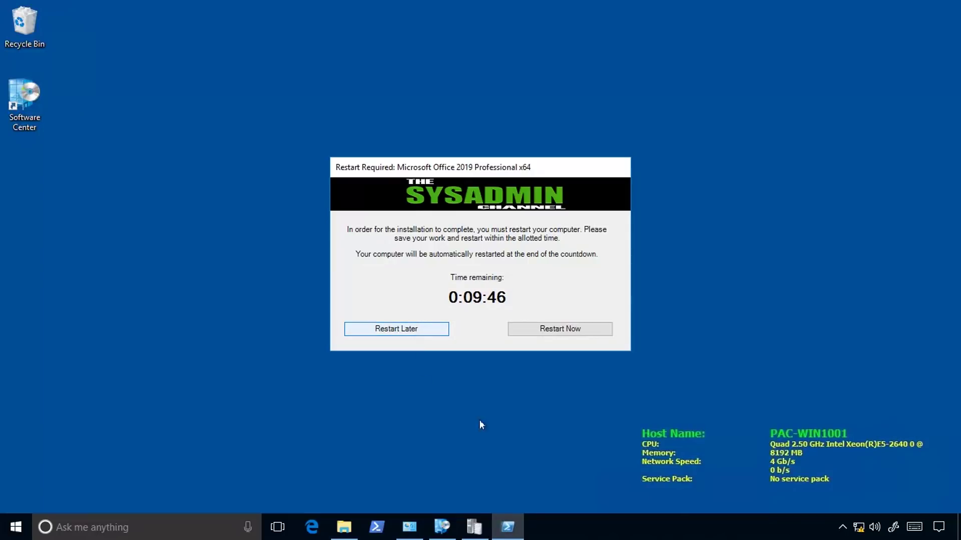
left_click(443, 527)
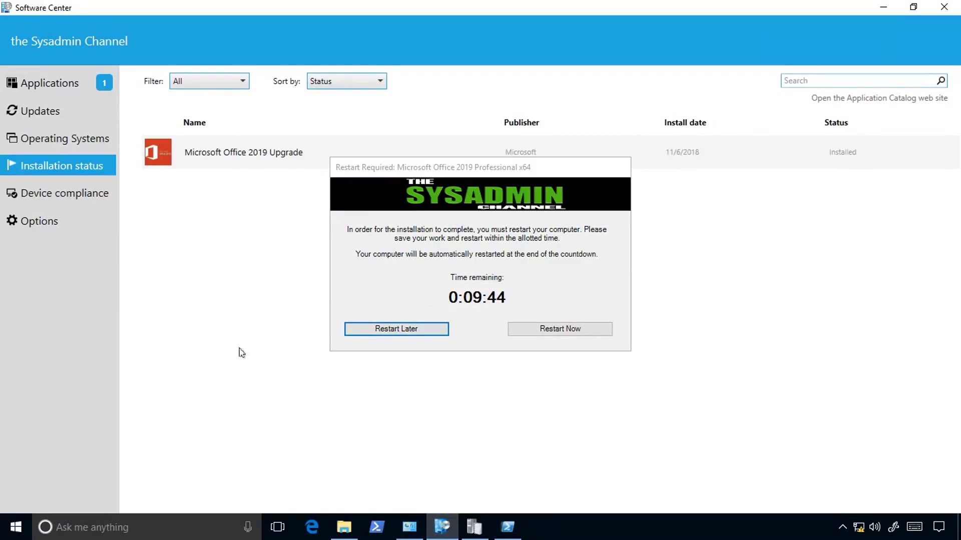
left_click_drag(498, 170, 498, 239)
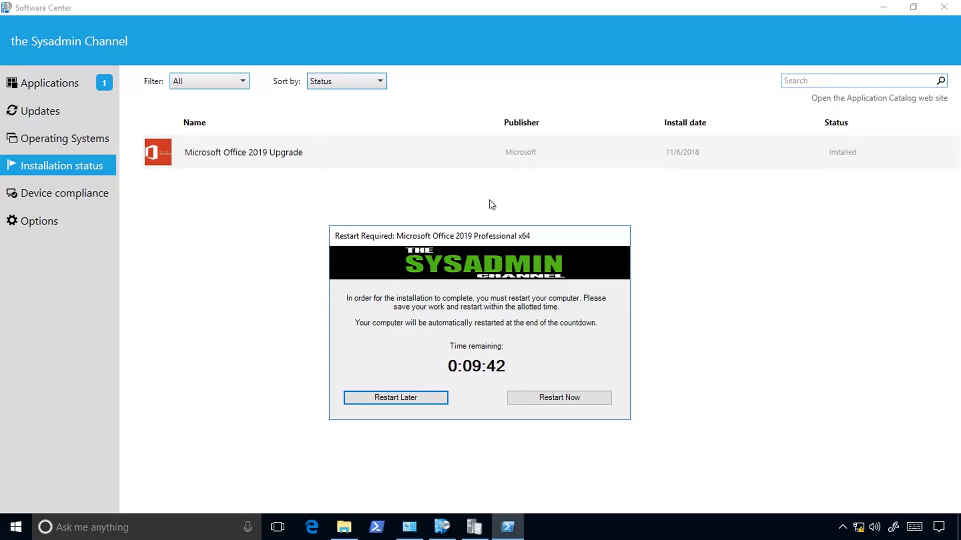
left_click(293, 157)
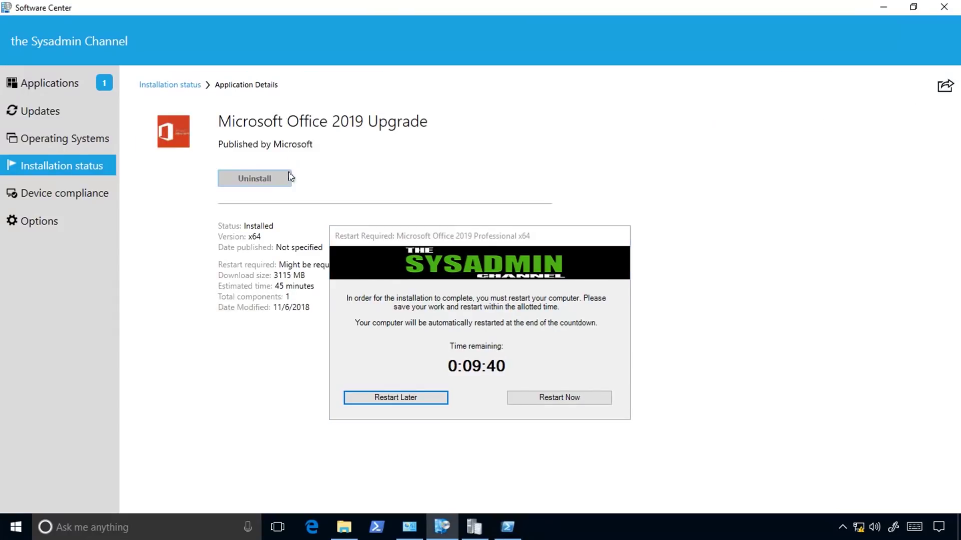
left_click_drag(448, 243, 510, 256)
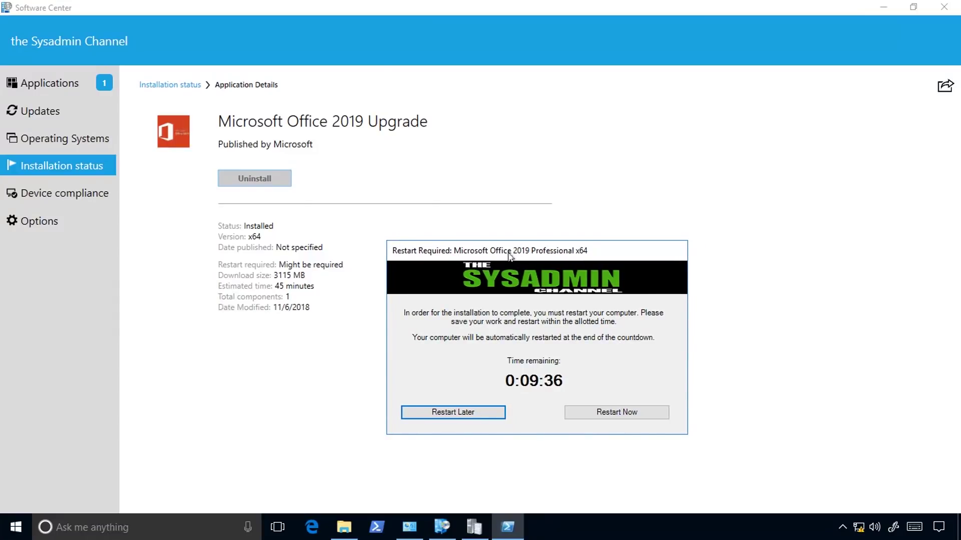
left_click(475, 416)
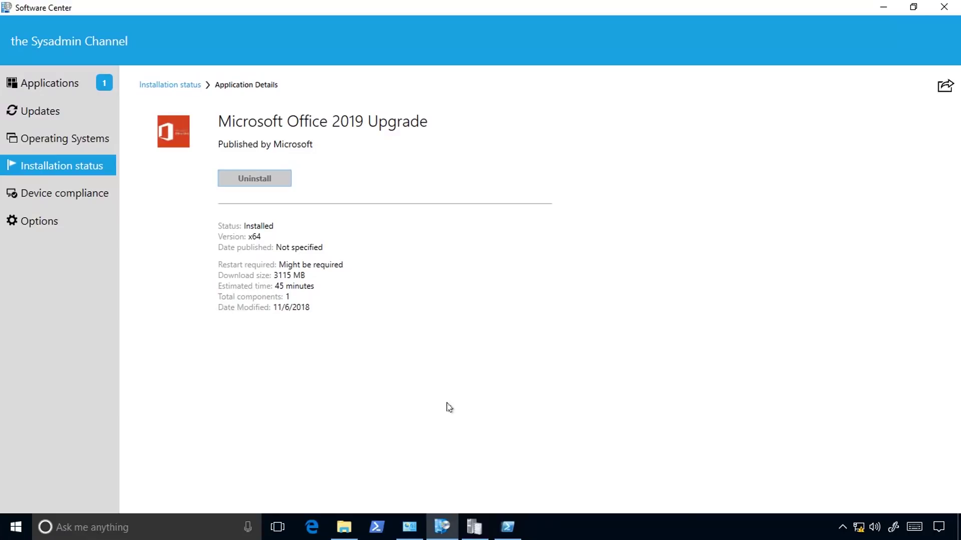
Step: Review the Microsoft Office 2019 Upgrade details among Software Center's available applications and return to the installation status
left_click(53, 85)
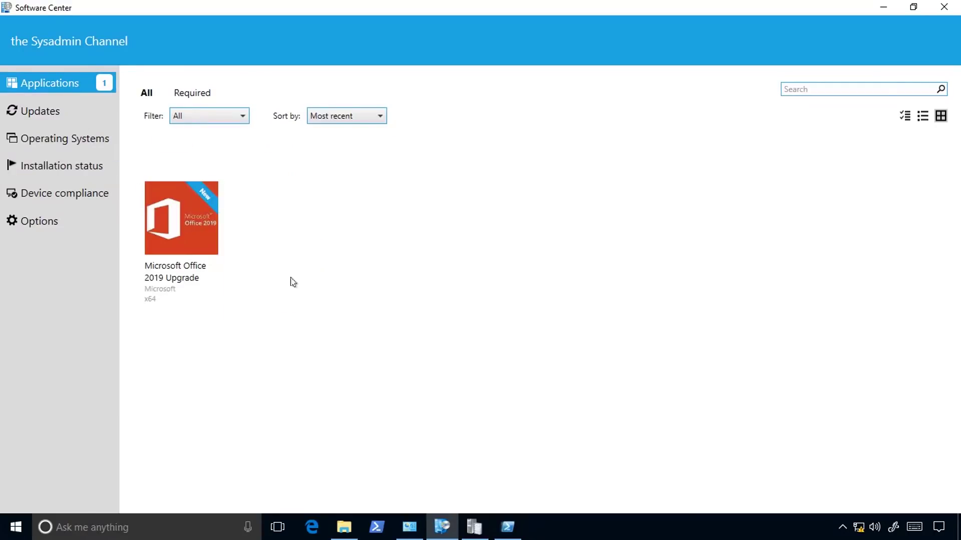
left_click(202, 224)
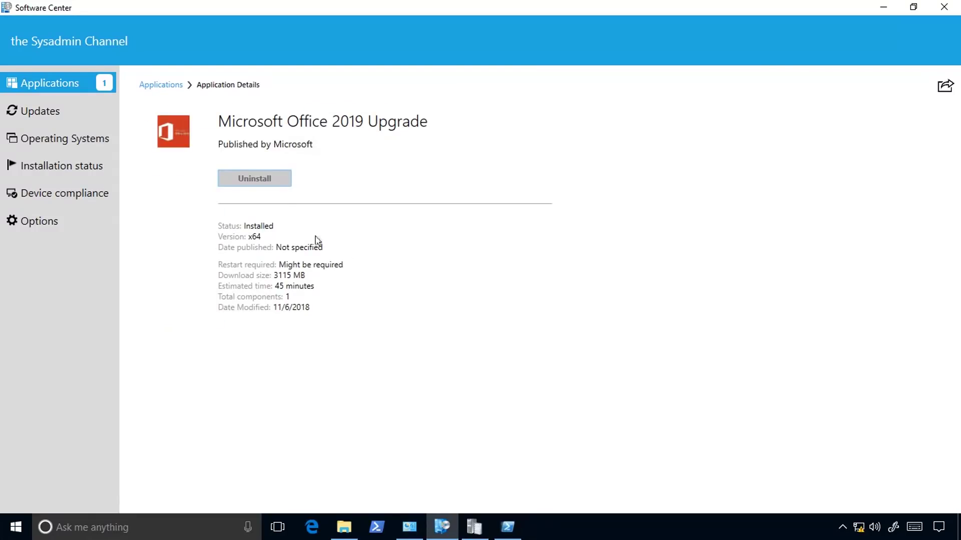
left_click(76, 170)
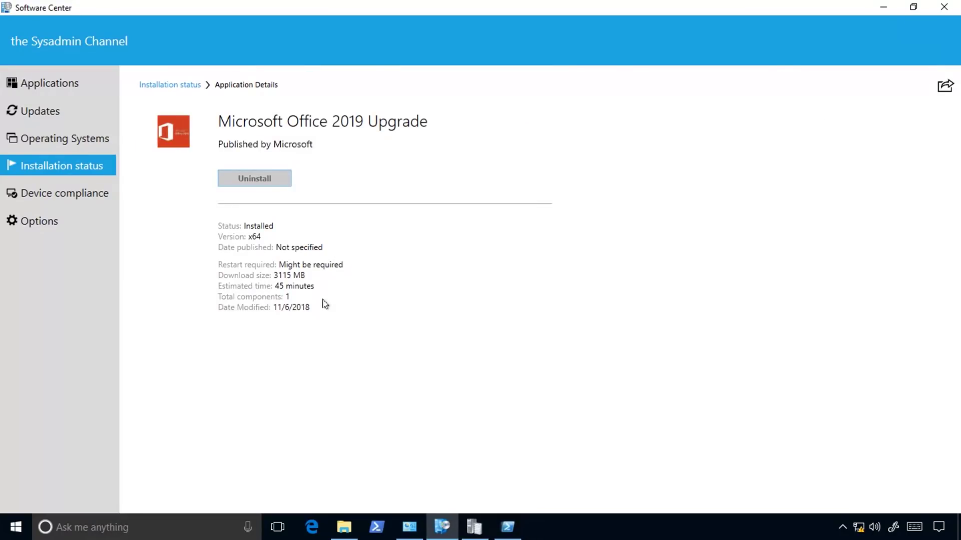
Step: Bring back the Office 2019 restart prompt and restart the computer immediately
left_click(509, 529)
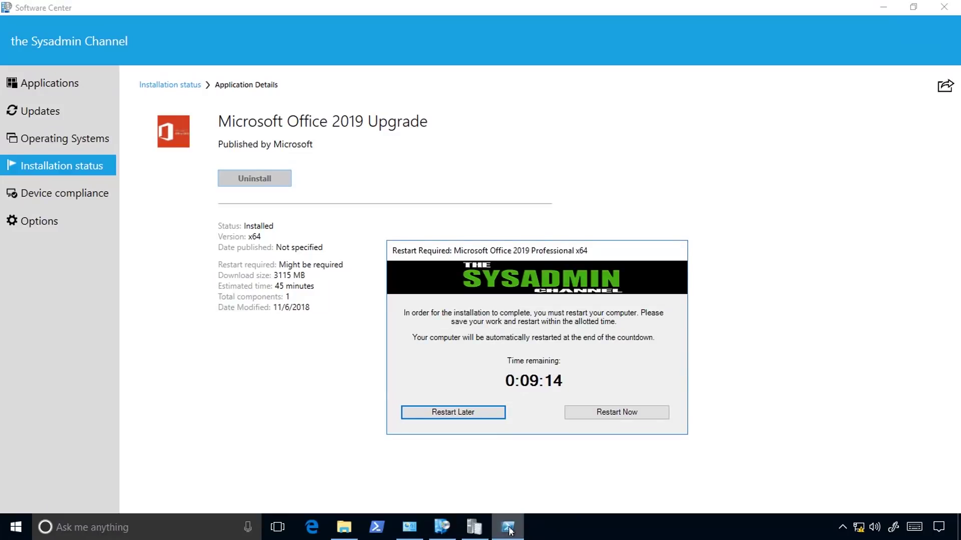
left_click(622, 418)
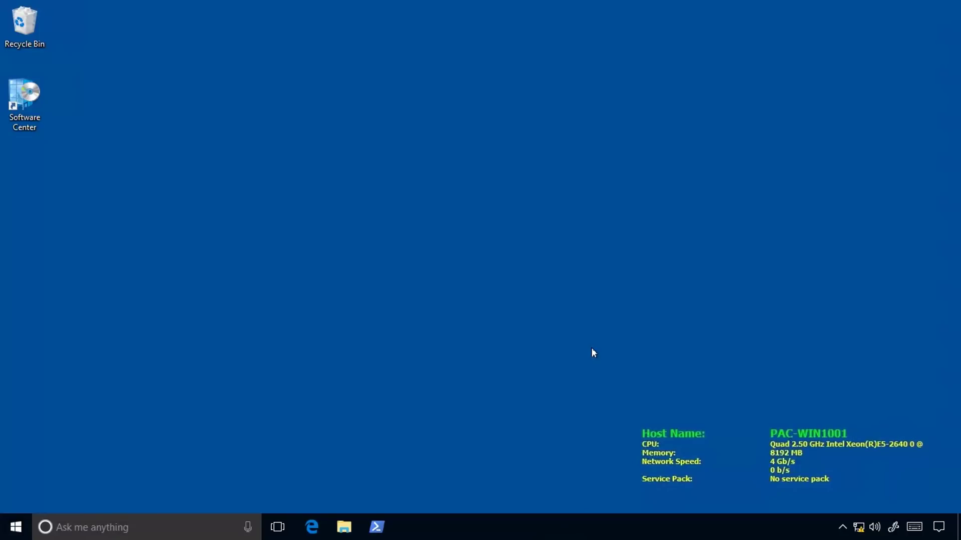
Step: Expand the recently added apps, launch Excel and examine the Office product information on its Account page
left_click(19, 525)
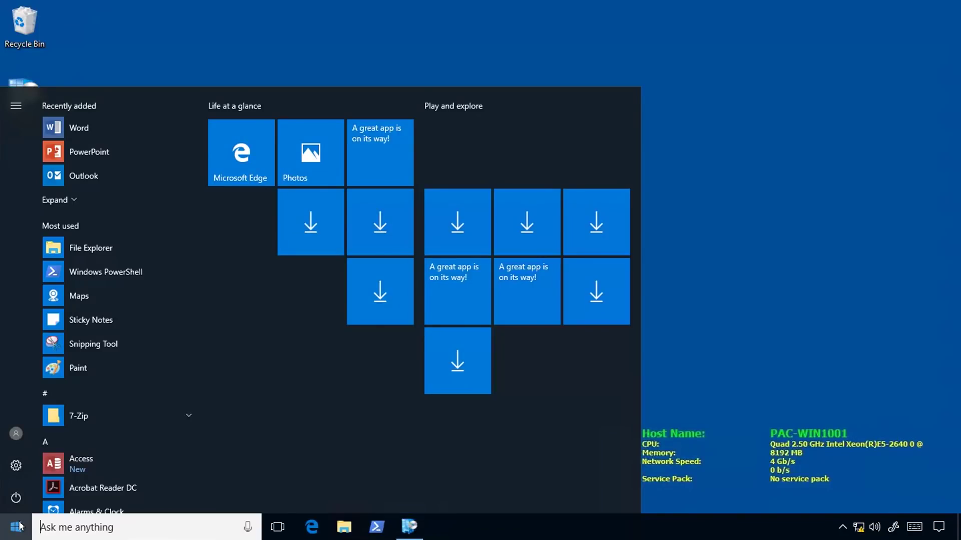
left_click(70, 202)
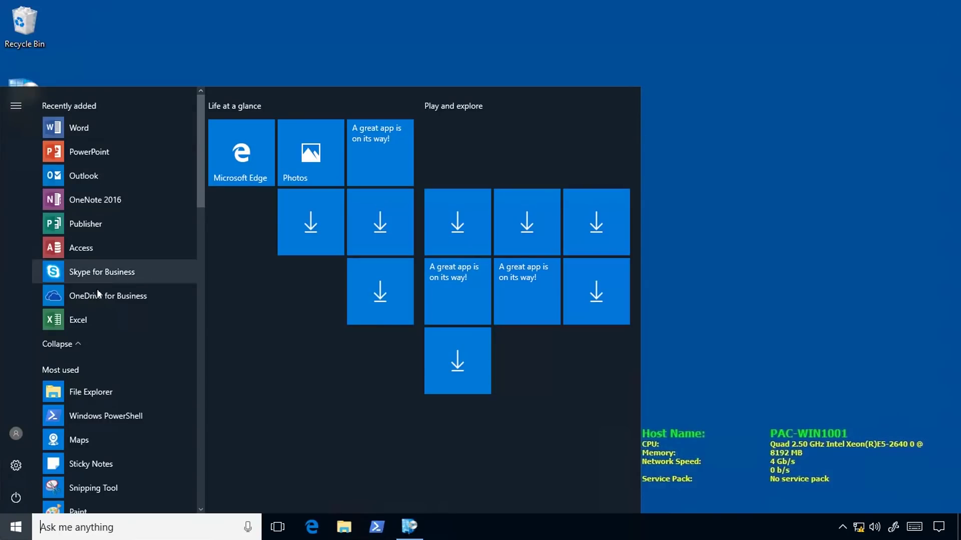
left_click(83, 321)
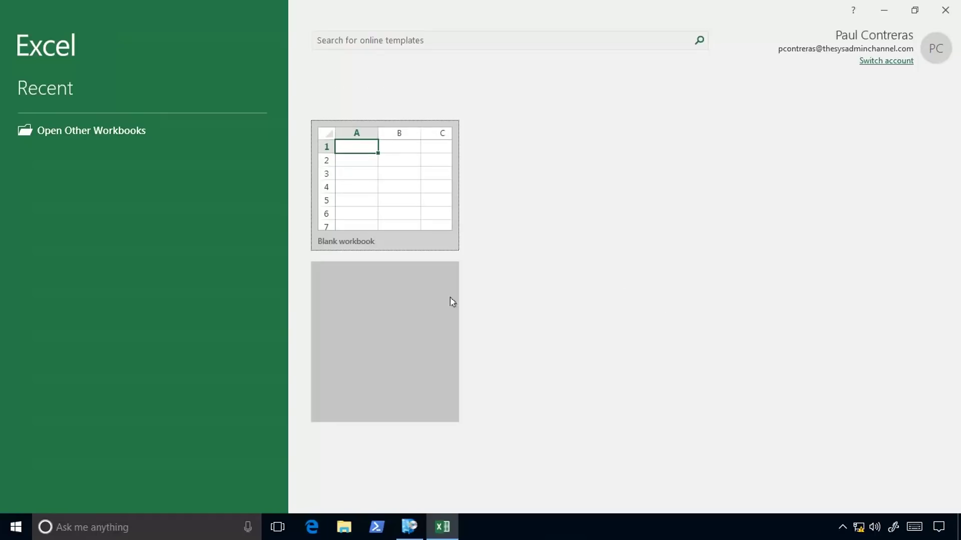
left_click(100, 132)
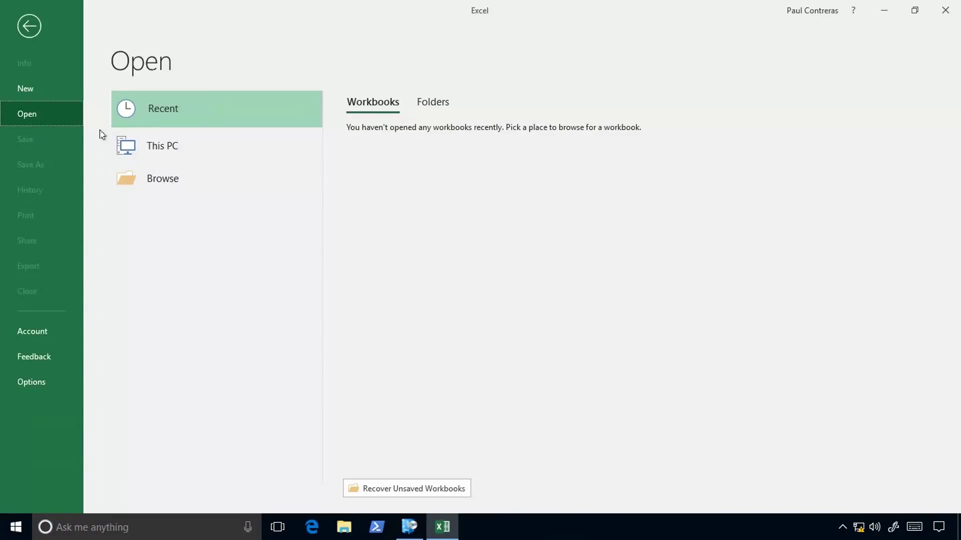
left_click(32, 333)
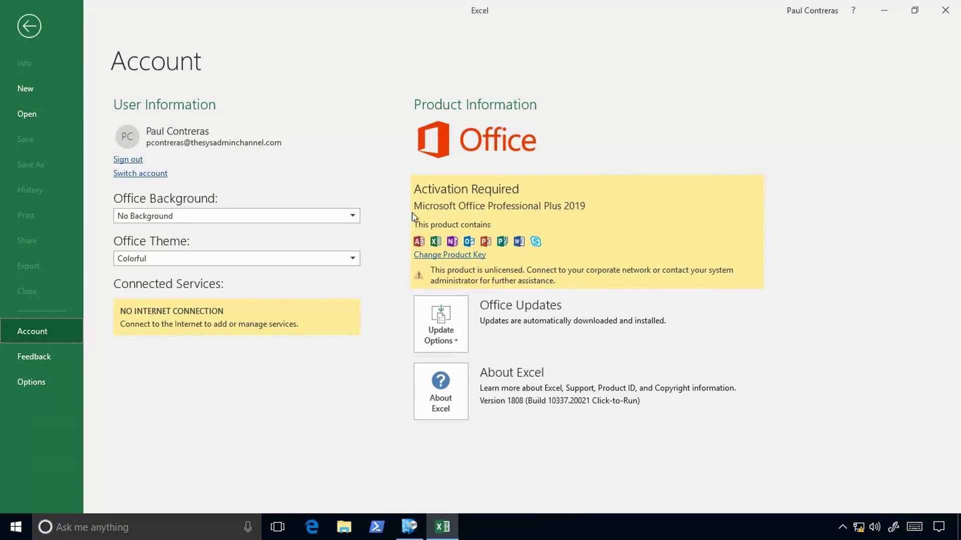